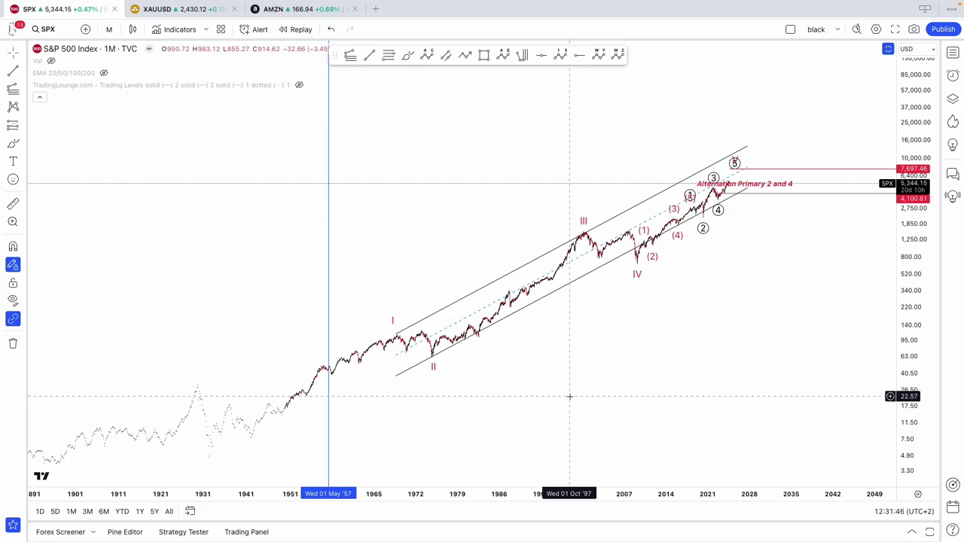
Step: Examine the S&P 500 monthly chart's trend channel and Elliott wave count from wave I through wave V
{"action": "scroll", "coordinate": [569, 396], "scroll_direction": "up", "scroll_amount": 2}
{"action": "left_click_drag", "start_coordinate": [667, 382], "coordinate": [675, 381]}
{"action": "left_click_drag", "start_coordinate": [909, 398], "coordinate": [903, 366]}
{"action": "left_click_drag", "start_coordinate": [793, 369], "coordinate": [763, 371]}
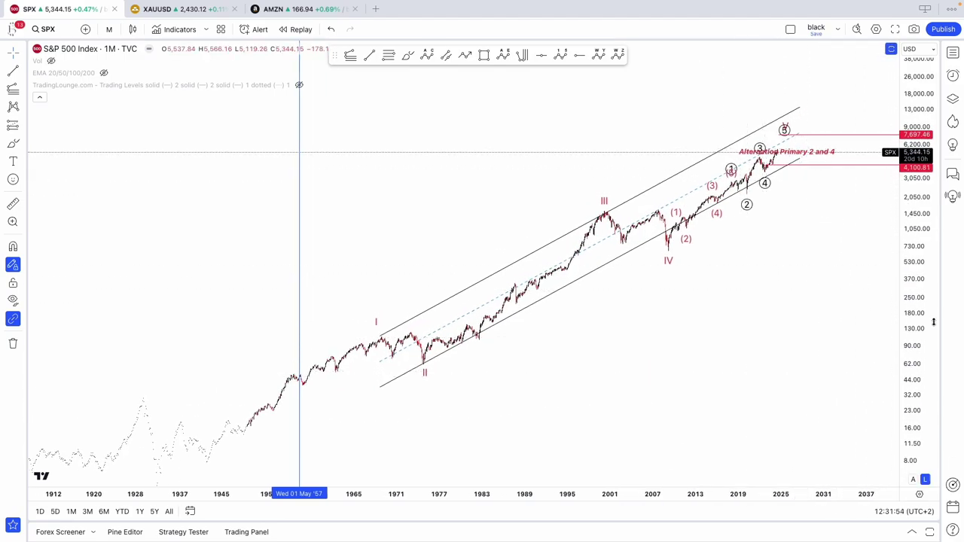
{"action": "left_click_drag", "start_coordinate": [933, 343], "coordinate": [933, 353]}
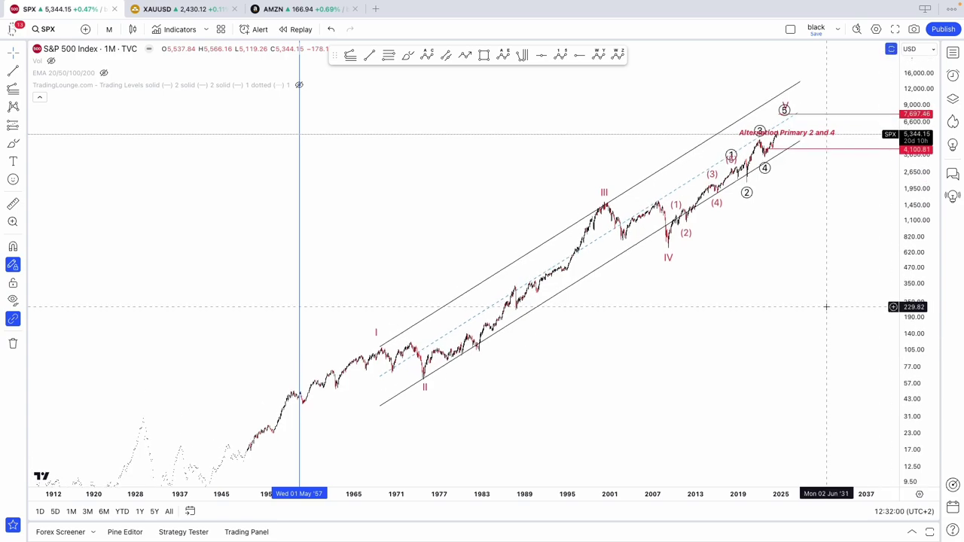
{"action": "scroll", "coordinate": [826, 306], "scroll_direction": "up", "scroll_amount": 2}
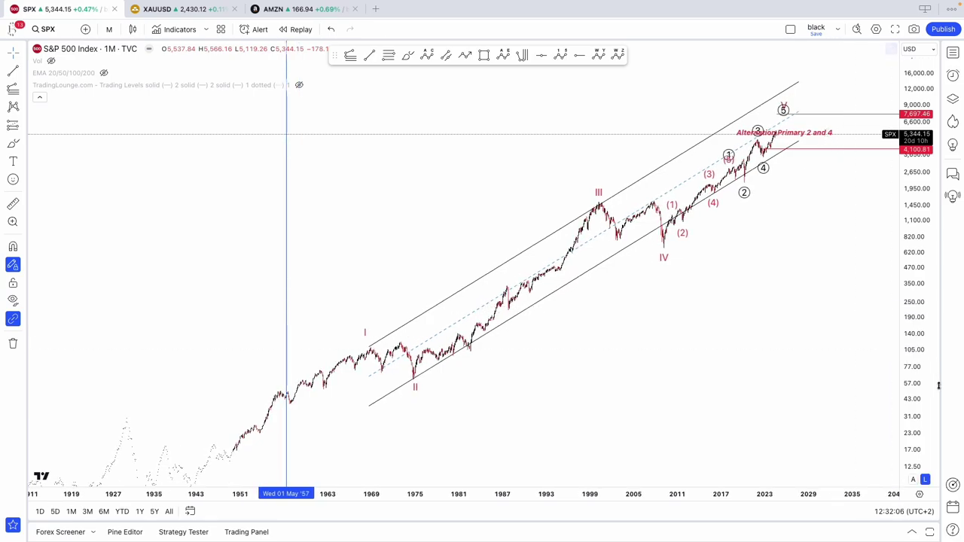
{"action": "scroll", "coordinate": [826, 306], "scroll_direction": "up", "scroll_amount": 2}
{"action": "left_click_drag", "start_coordinate": [921, 336], "coordinate": [832, 346]}
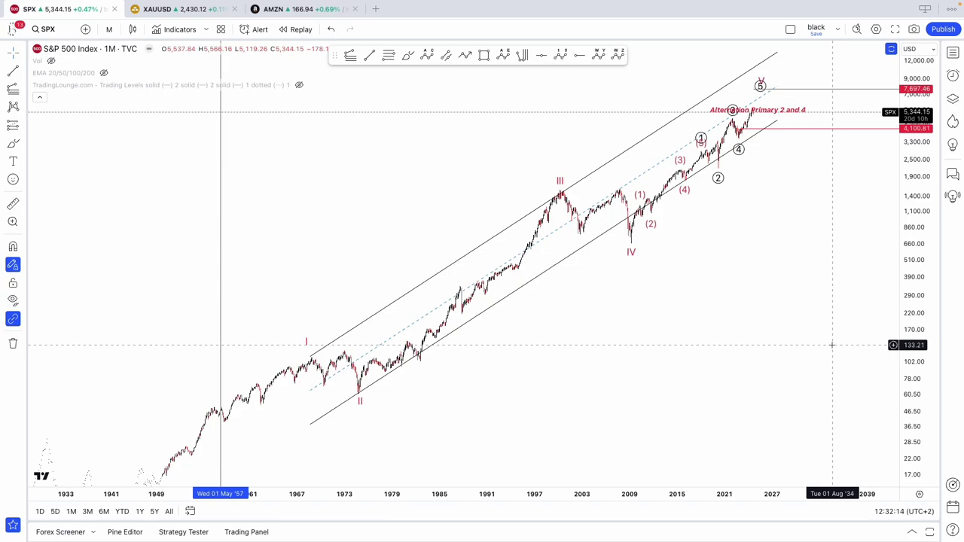
{"action": "scroll", "coordinate": [737, 355], "scroll_direction": "up", "scroll_amount": 2}
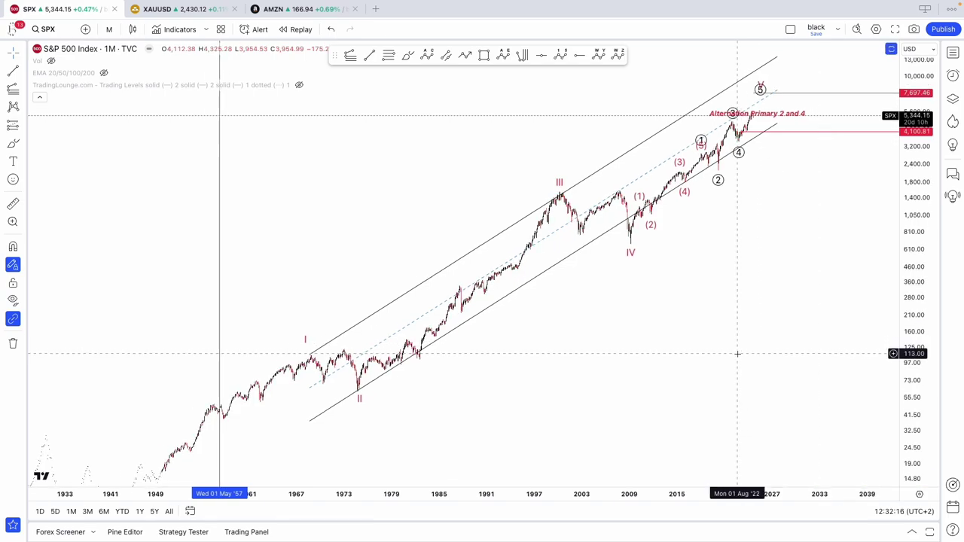
Step: Reposition the wave I and wave II points closer to the late-1968 high and the 1974 low
{"action": "left_click_drag", "start_coordinate": [261, 349], "coordinate": [268, 361]}
{"action": "left_click_drag", "start_coordinate": [319, 391], "coordinate": [315, 405]}
{"action": "left_click", "coordinate": [315, 400]}
{"action": "left_click", "coordinate": [345, 402]}
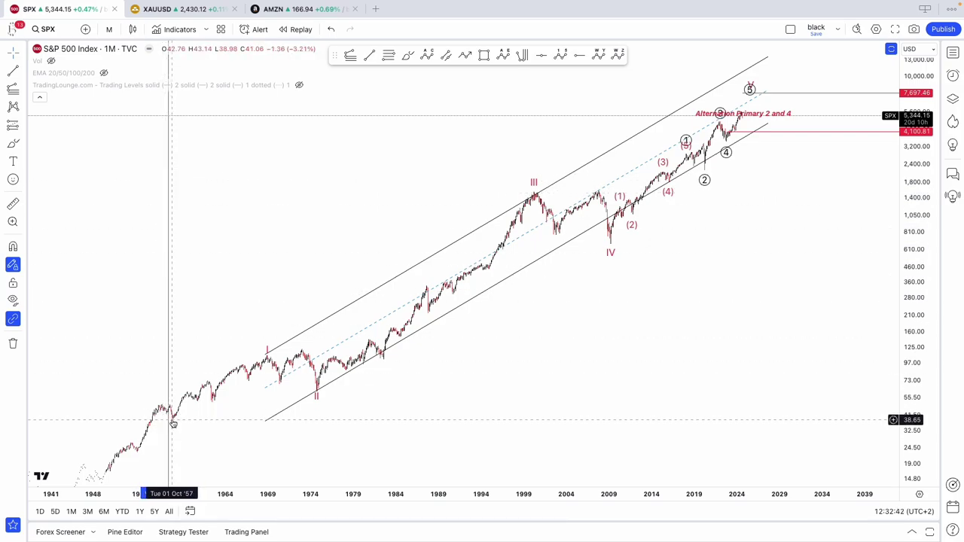
Step: Adjust the wave IV point of the long-term count at the 2009 price low
{"action": "left_click_drag", "start_coordinate": [172, 424], "coordinate": [193, 403]}
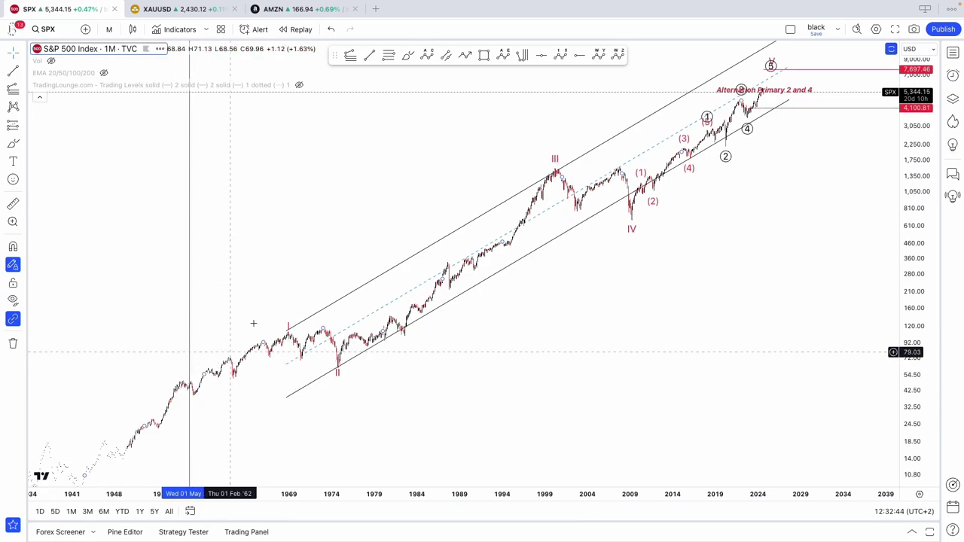
{"action": "left_click_drag", "start_coordinate": [413, 409], "coordinate": [320, 447]}
{"action": "left_click", "coordinate": [533, 260]}
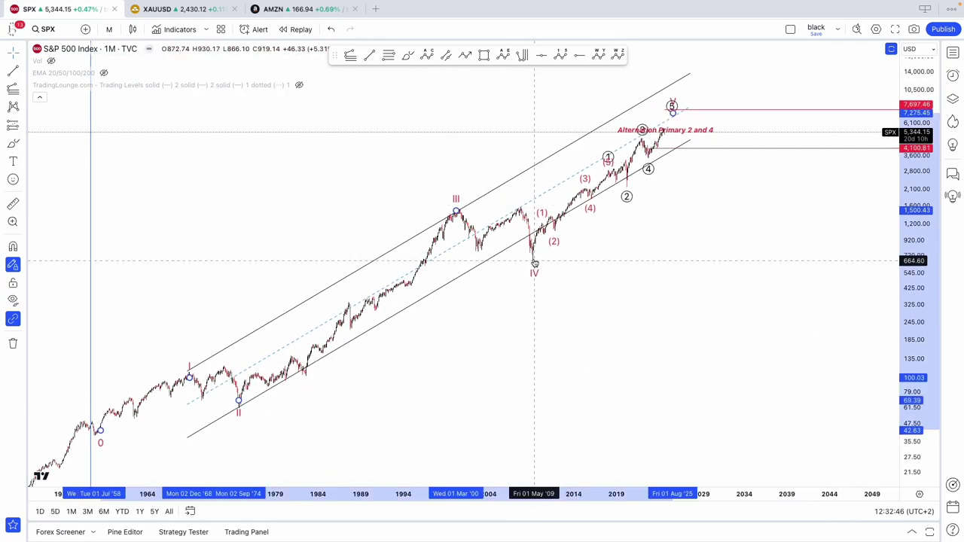
{"action": "left_click", "coordinate": [503, 273]}
{"action": "scroll", "coordinate": [503, 274], "scroll_direction": "up", "scroll_amount": 1}
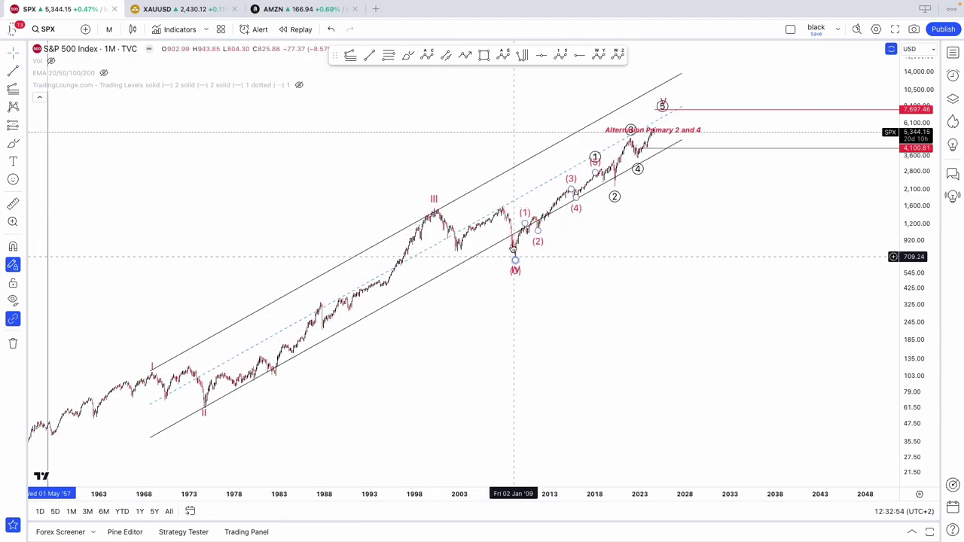
Step: Move the "Alternation Primary 2 and 4" note clear of the price bars and separate the overlapping circled 5 and V labels
{"action": "left_click_drag", "start_coordinate": [542, 324], "coordinate": [635, 332]}
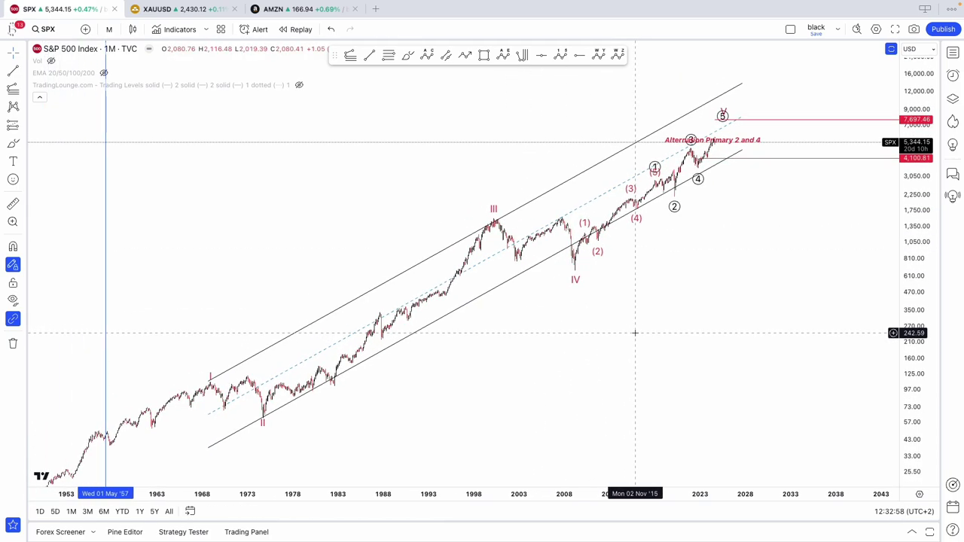
{"action": "scroll", "coordinate": [606, 312], "scroll_direction": "up", "scroll_amount": 3}
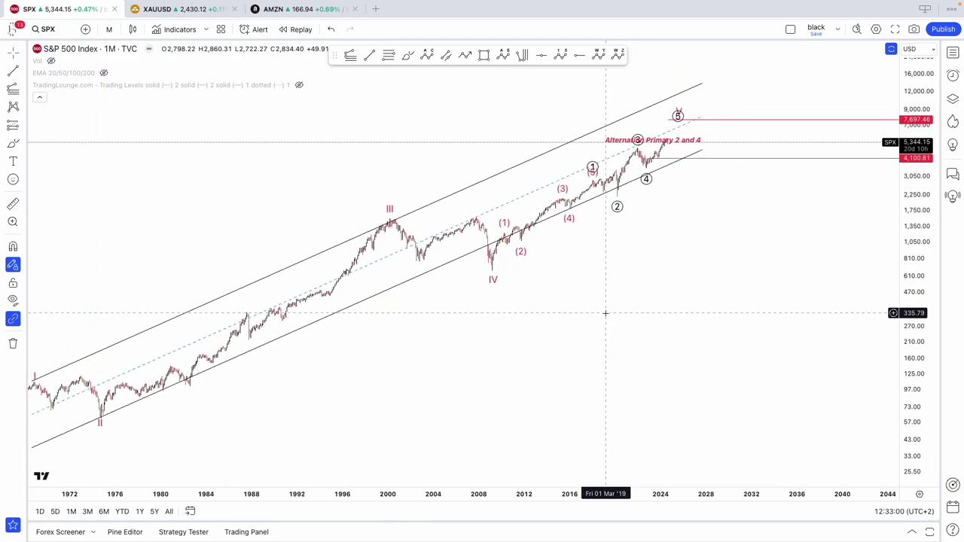
{"action": "left_click_drag", "start_coordinate": [637, 140], "coordinate": [775, 135]}
{"action": "mouse_move", "coordinate": [664, 114]}
{"action": "left_mouse_down"}
{"action": "mouse_move", "coordinate": [667, 106]}
{"action": "mouse_move", "coordinate": [668, 122]}
{"action": "left_mouse_up"}
{"action": "left_click", "coordinate": [680, 194]}
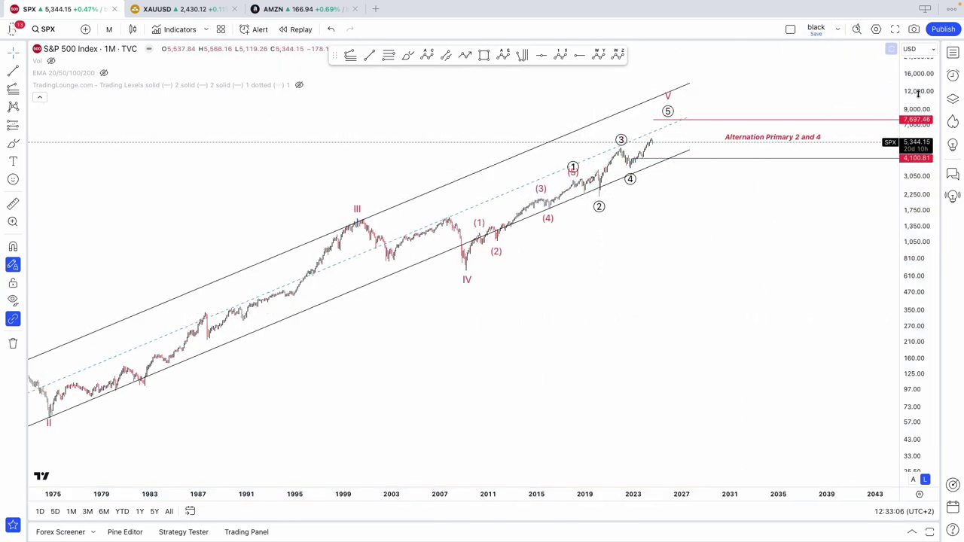
Step: Save the chart layout
{"action": "left_click", "coordinate": [951, 100]}
{"action": "left_click", "coordinate": [951, 99]}
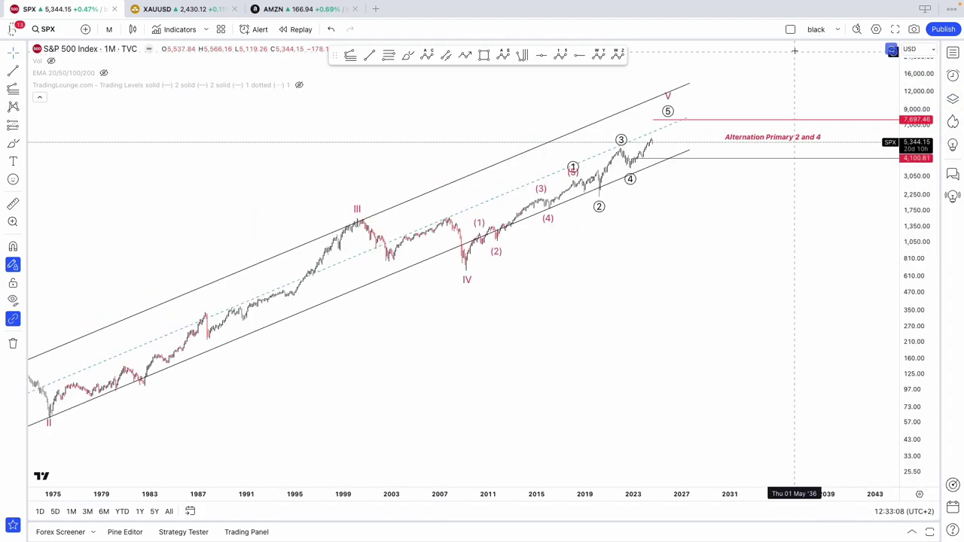
{"action": "scroll", "coordinate": [748, 244], "scroll_direction": "down", "scroll_amount": 4}
{"action": "scroll", "coordinate": [748, 245], "scroll_direction": "up", "scroll_amount": 4}
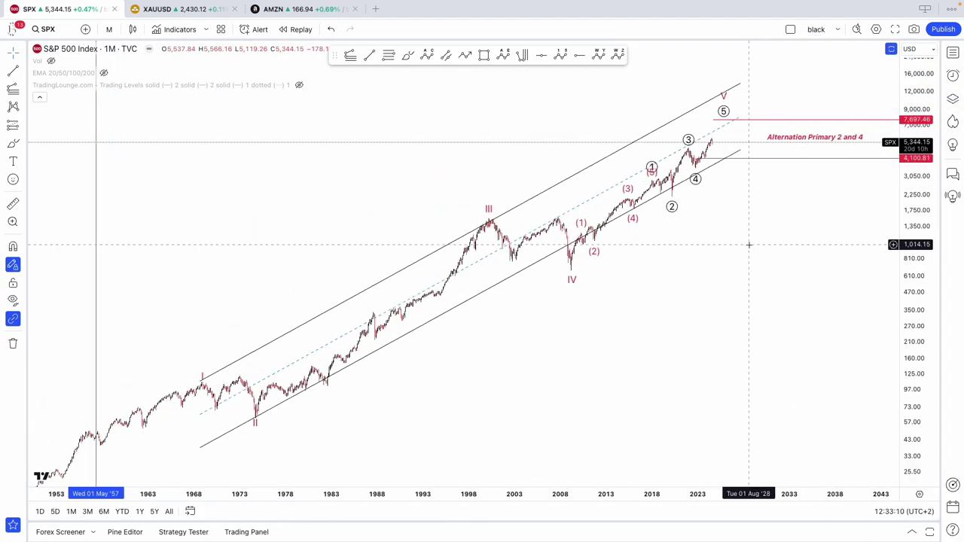
Step: Align the wave V label directly above the circled 5, placing its point at about 9,402 in March 2026
{"action": "left_click", "coordinate": [667, 154]}
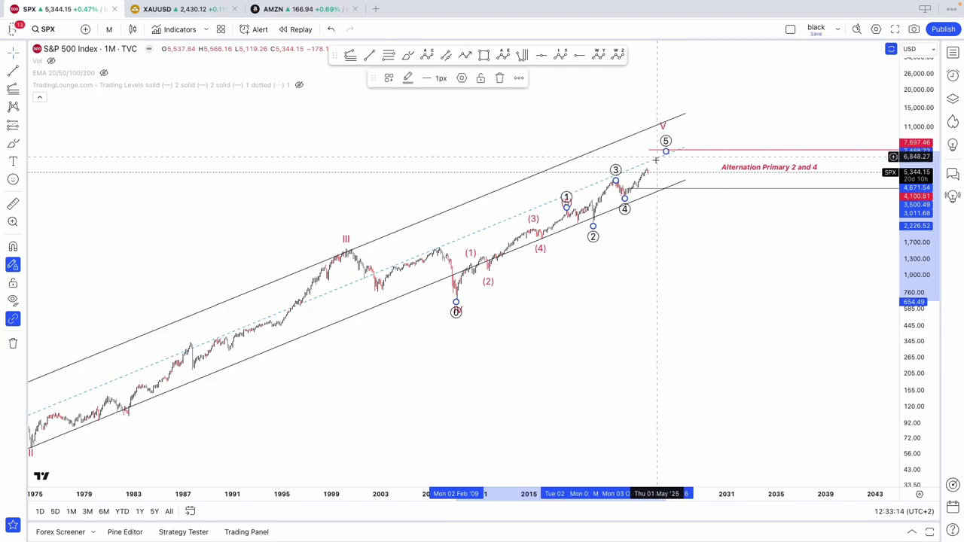
{"action": "left_click", "coordinate": [664, 160]}
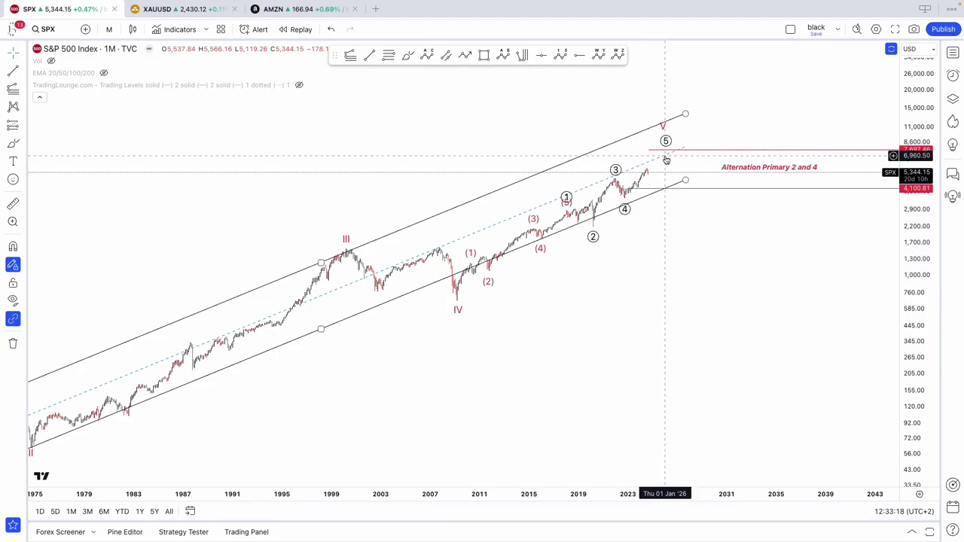
{"action": "left_click", "coordinate": [667, 141]}
{"action": "left_click_drag", "start_coordinate": [667, 139], "coordinate": [667, 140]}
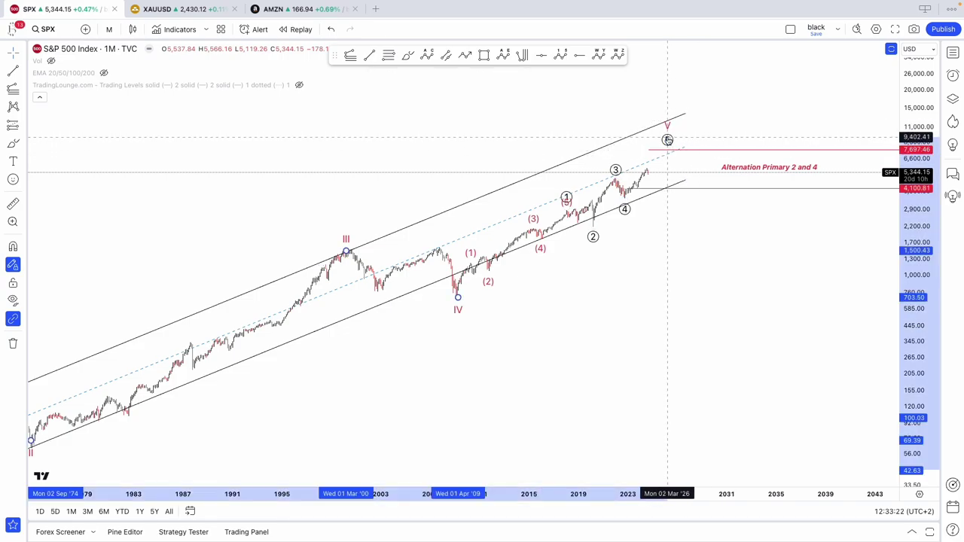
Step: Sketch a freehand projection after wave V with a drop, bounce, deeper circled low and rally, and undo it
{"action": "scroll", "coordinate": [650, 289], "scroll_direction": "down", "scroll_amount": 5}
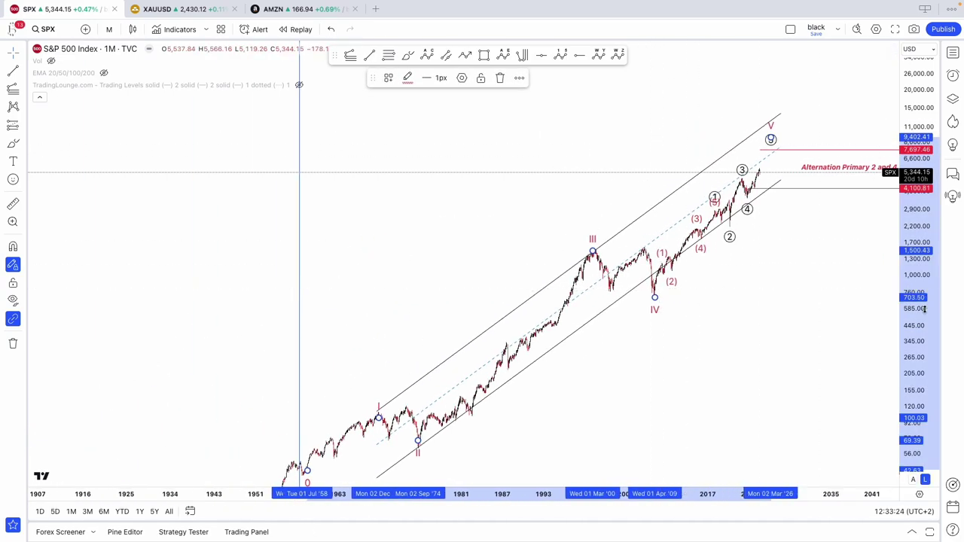
{"action": "left_click_drag", "start_coordinate": [924, 309], "coordinate": [915, 359]}
{"action": "left_click_drag", "start_coordinate": [830, 355], "coordinate": [781, 348]}
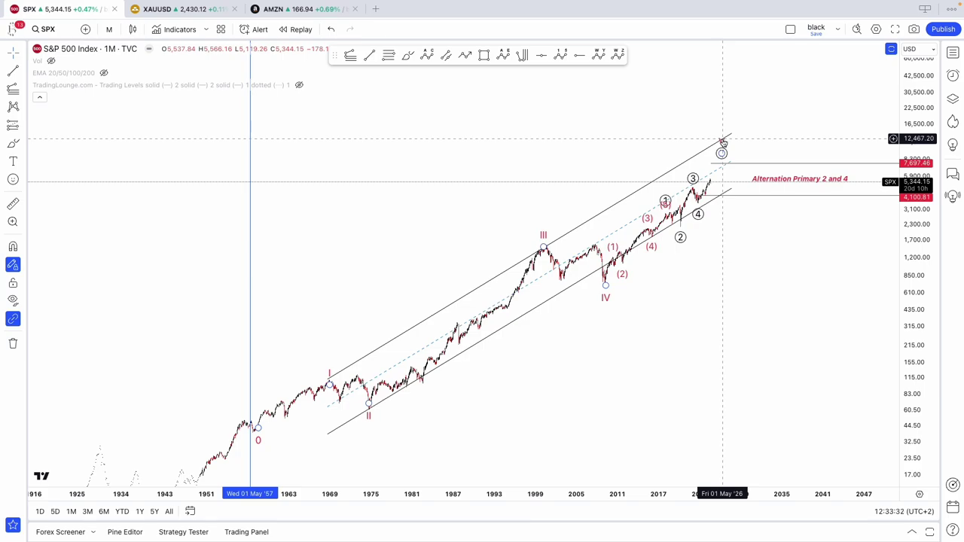
{"action": "left_click_drag", "start_coordinate": [912, 290], "coordinate": [912, 274]}
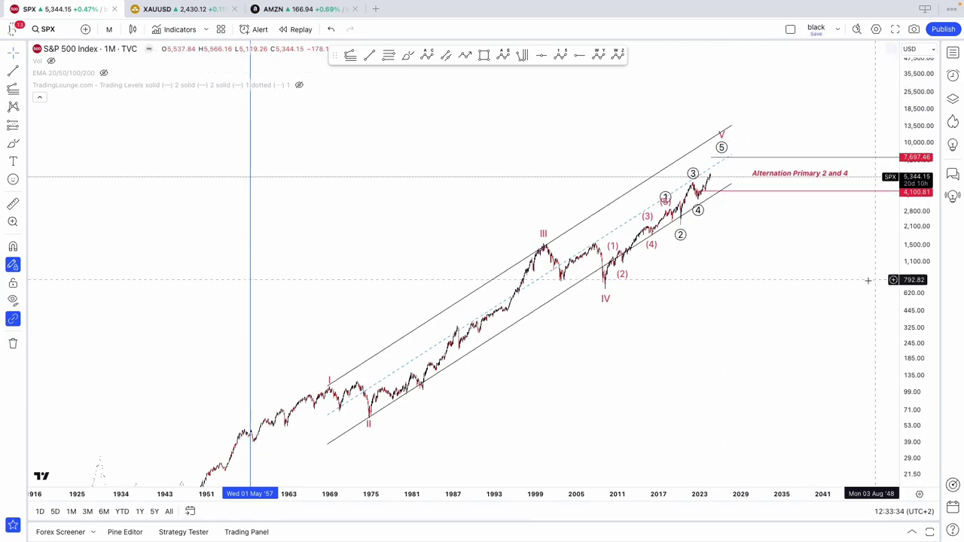
{"action": "scroll", "coordinate": [868, 281], "scroll_direction": "up", "scroll_amount": 2}
{"action": "left_click", "coordinate": [12, 143]}
{"action": "mouse_move", "coordinate": [665, 160]}
{"action": "left_mouse_down"}
{"action": "mouse_move", "coordinate": [673, 172]}
{"action": "mouse_move", "coordinate": [714, 172]}
{"action": "mouse_move", "coordinate": [740, 230]}
{"action": "mouse_move", "coordinate": [794, 123]}
{"action": "left_mouse_up"}
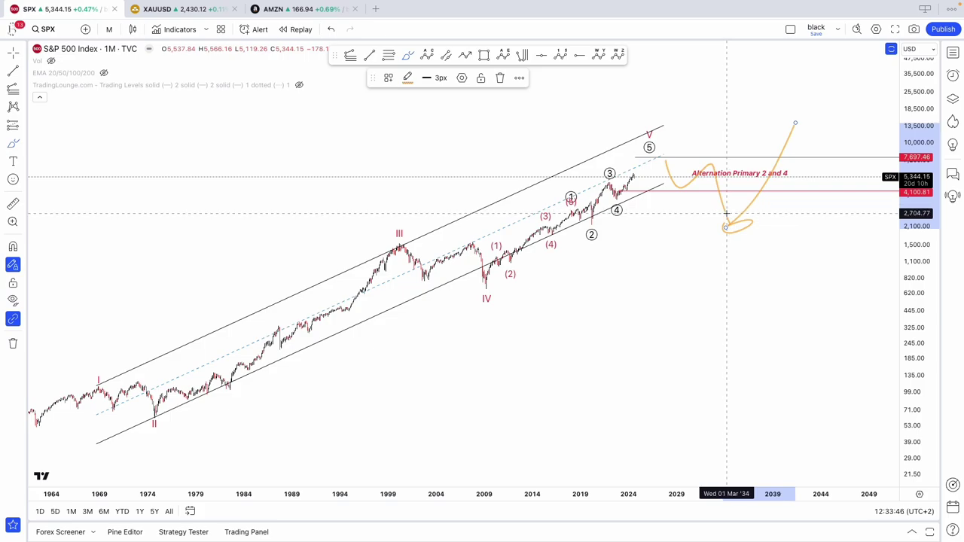
{"action": "key", "text": "ctrl+z"}
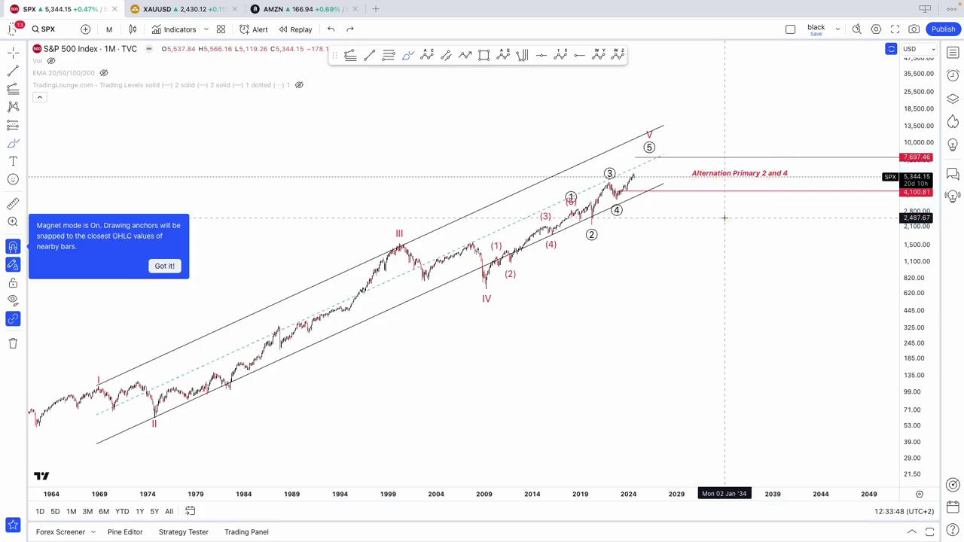
Step: Highlight the decline into circled wave 2 with the brush and circle the lows of circled waves 2 and 4
{"action": "scroll", "coordinate": [746, 306], "scroll_direction": "up", "scroll_amount": 5}
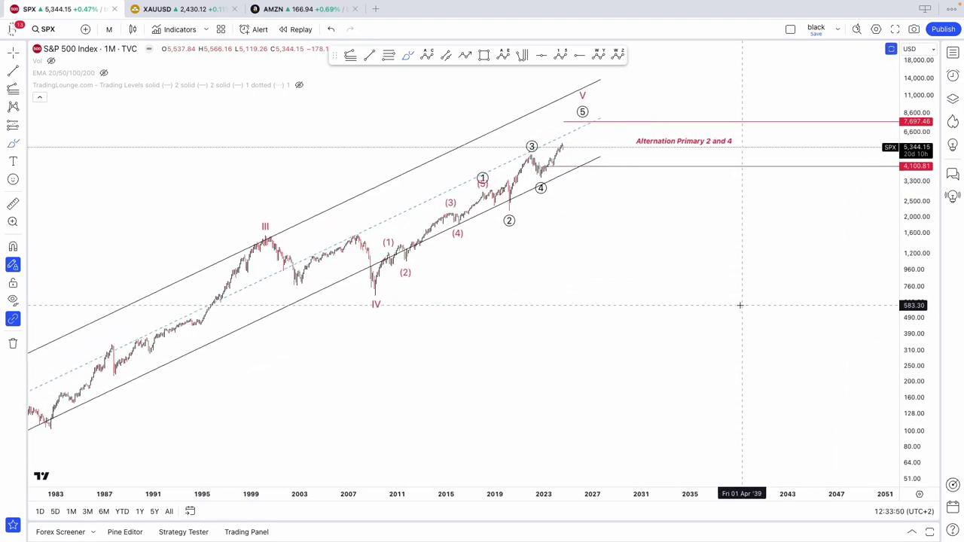
{"action": "left_click_drag", "start_coordinate": [645, 284], "coordinate": [759, 322]}
{"action": "key", "text": "ctrl+z"}
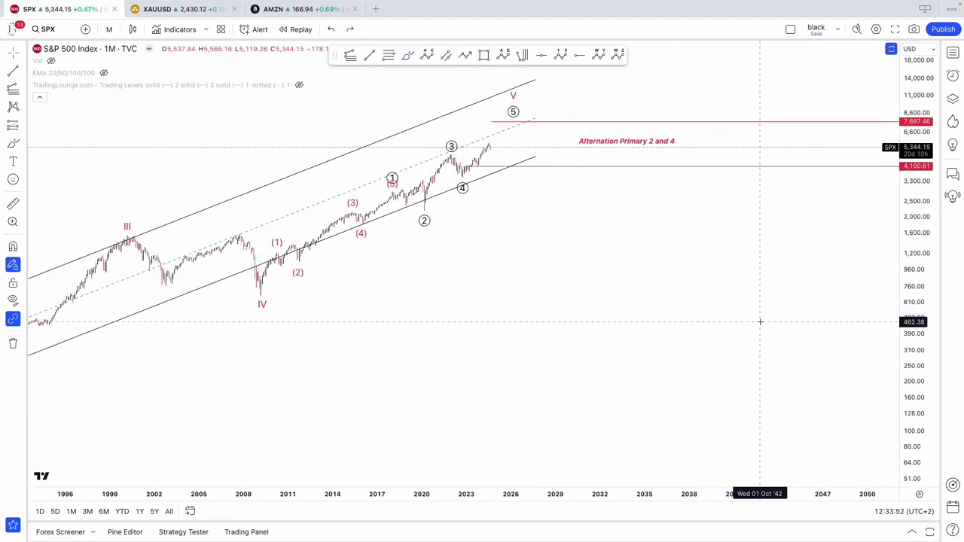
{"action": "left_click_drag", "start_coordinate": [632, 297], "coordinate": [688, 316]}
{"action": "scroll", "coordinate": [658, 318], "scroll_direction": "up", "scroll_amount": 4}
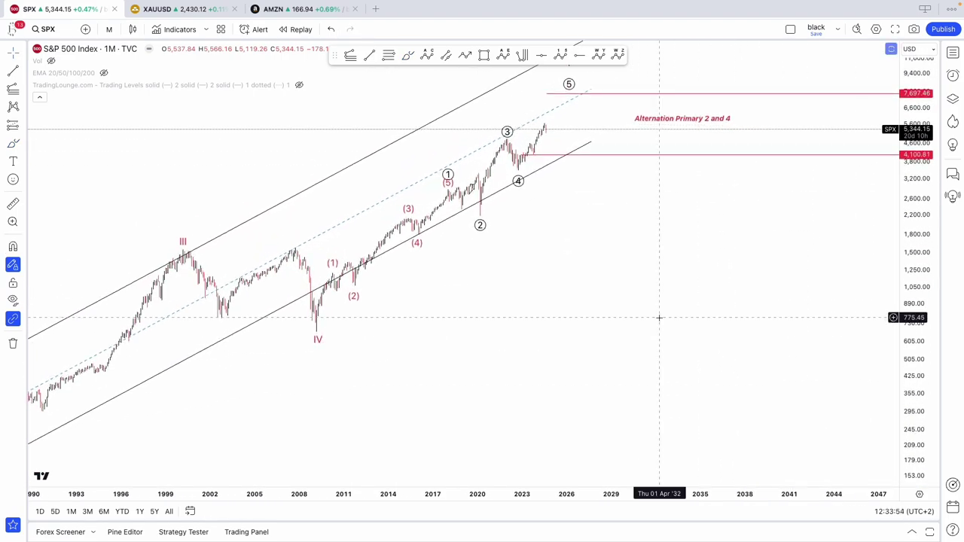
{"action": "left_click", "coordinate": [407, 55]}
{"action": "left_click_drag", "start_coordinate": [399, 222], "coordinate": [380, 228]}
{"action": "mouse_move", "coordinate": [431, 196]}
{"action": "left_mouse_down"}
{"action": "mouse_move", "coordinate": [443, 202]}
{"action": "mouse_move", "coordinate": [439, 182]}
{"action": "left_mouse_up"}
{"action": "mouse_move", "coordinate": [393, 241]}
{"action": "left_mouse_down"}
{"action": "mouse_move", "coordinate": [409, 242]}
{"action": "mouse_move", "coordinate": [394, 234]}
{"action": "left_mouse_up"}
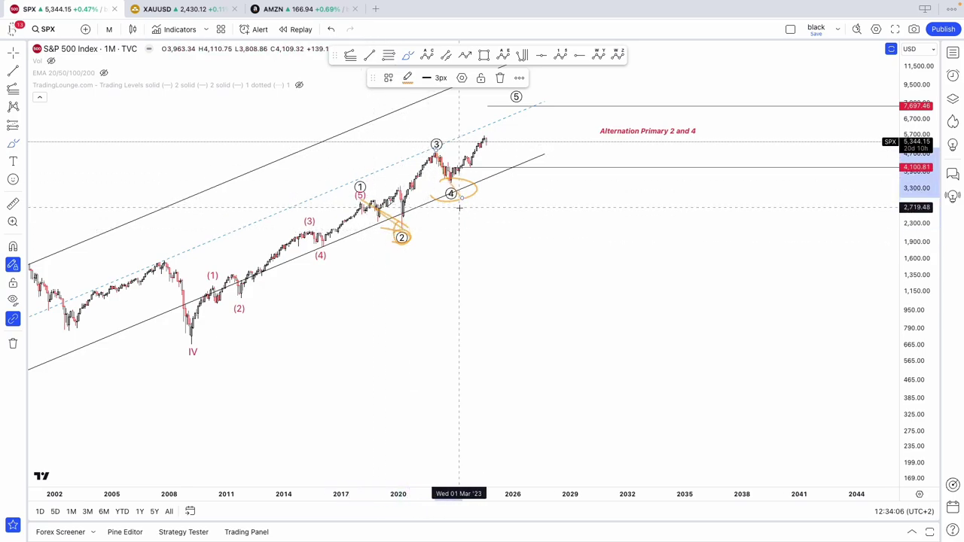
Step: Undo the brush marks drawn around circled waves 2 and 4
{"action": "key", "text": "ctrl+z"}
{"action": "key", "text": "ctrl+z"}
{"action": "key", "text": "ctrl+z"}
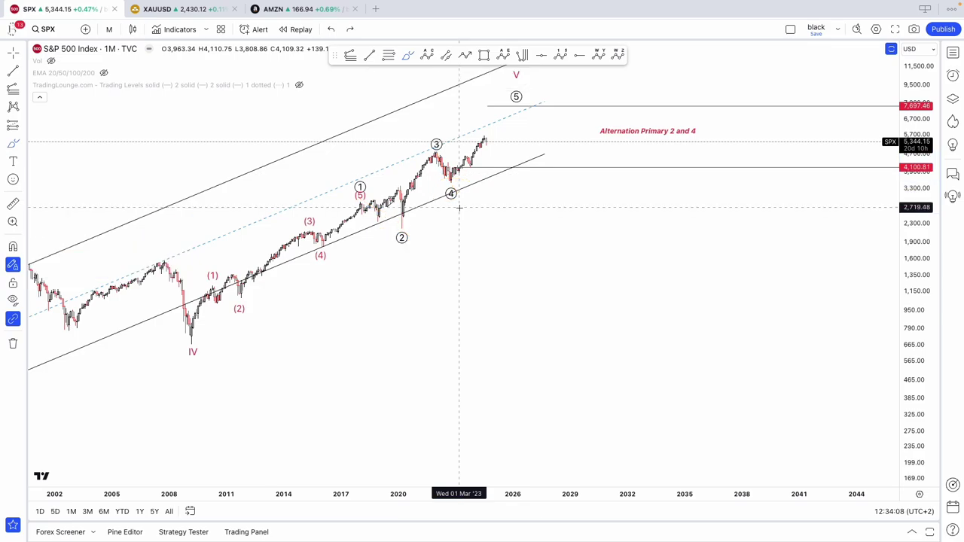
{"action": "left_click", "coordinate": [561, 109]}
{"action": "key", "text": "ctrl"}
{"action": "key", "text": "ctrl+z"}
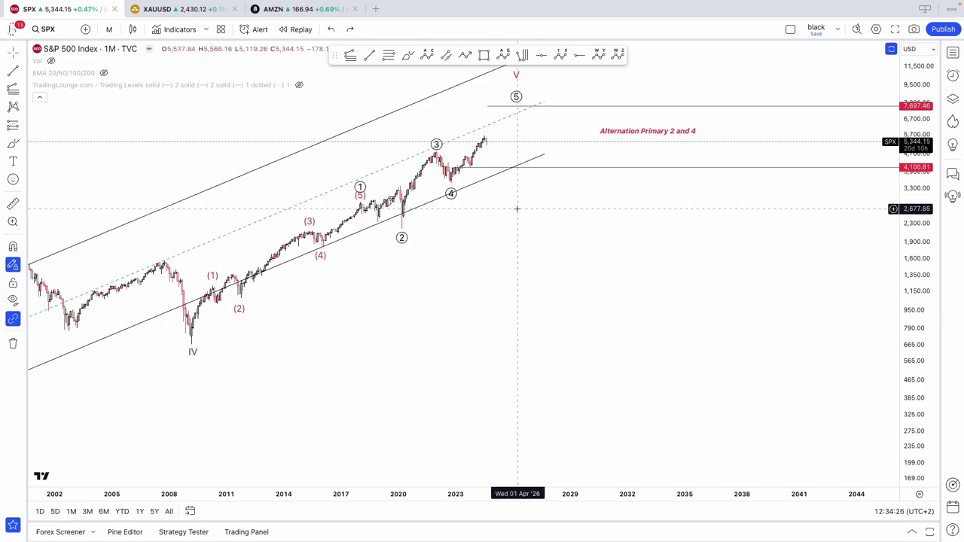
Step: Examine circled waves 2, 3 and 4 and their position relative to the channel's lower line
{"action": "scroll", "coordinate": [516, 208], "scroll_direction": "down", "scroll_amount": 2}
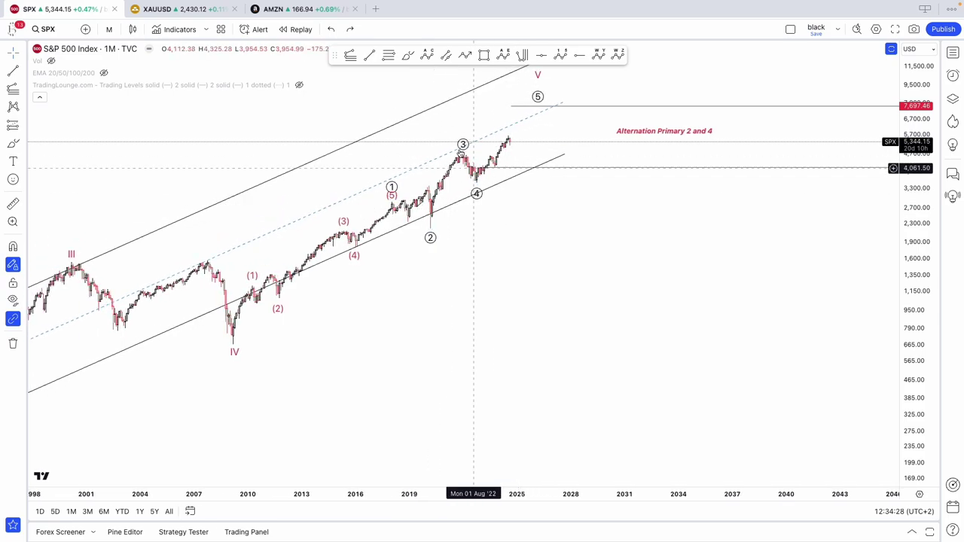
{"action": "scroll", "coordinate": [463, 146], "scroll_direction": "left", "scroll_amount": 1}
{"action": "scroll", "coordinate": [463, 146], "scroll_direction": "left", "scroll_amount": 1}
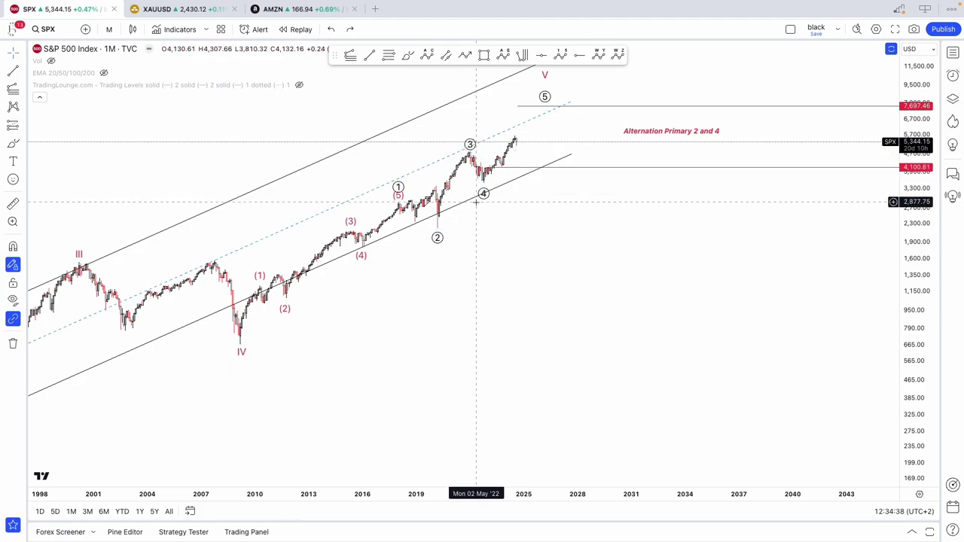
{"action": "scroll", "coordinate": [476, 202], "scroll_direction": "down", "scroll_amount": 1}
{"action": "scroll", "coordinate": [556, 304], "scroll_direction": "right", "scroll_amount": 5}
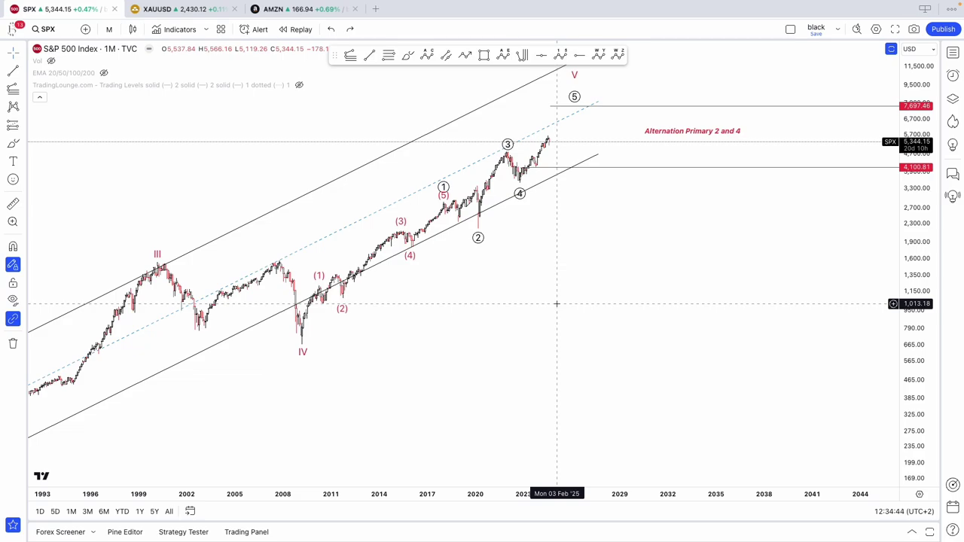
{"action": "scroll", "coordinate": [556, 304], "scroll_direction": "up", "scroll_amount": 1}
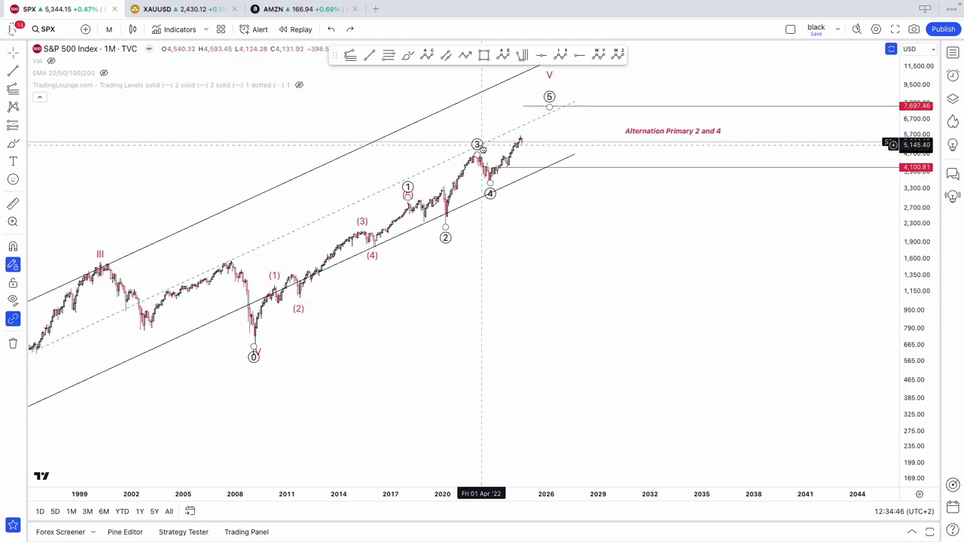
{"action": "scroll", "coordinate": [481, 144], "scroll_direction": "down", "scroll_amount": 3}
{"action": "scroll", "coordinate": [482, 144], "scroll_direction": "up", "scroll_amount": 1}
Step: Review the full channel from wave I onward and the section from wave III to the projected wave V
{"action": "left_click_drag", "start_coordinate": [681, 339], "coordinate": [907, 380]}
{"action": "scroll", "coordinate": [856, 381], "scroll_direction": "down", "scroll_amount": 1}
{"action": "left_click_drag", "start_coordinate": [845, 381], "coordinate": [839, 380]}
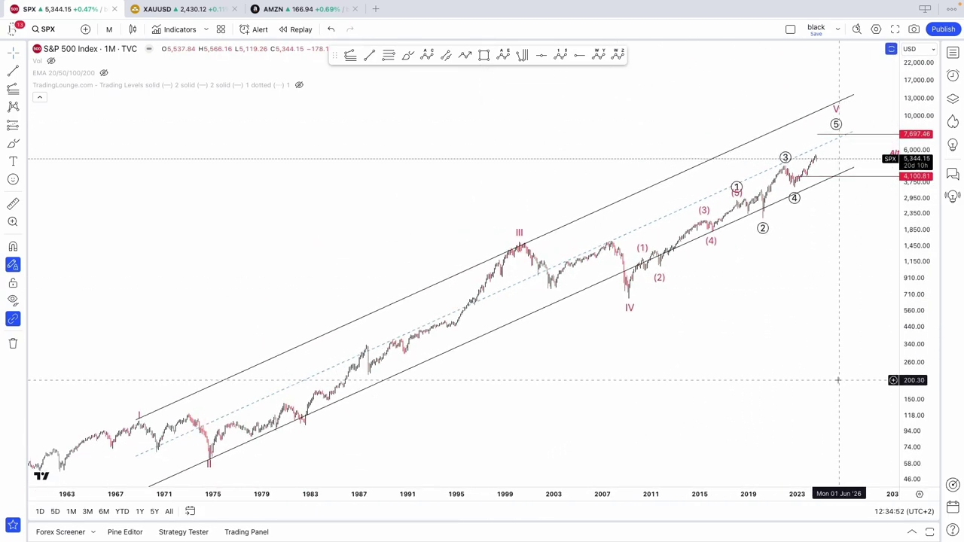
{"action": "scroll", "coordinate": [838, 380], "scroll_direction": "up", "scroll_amount": 2}
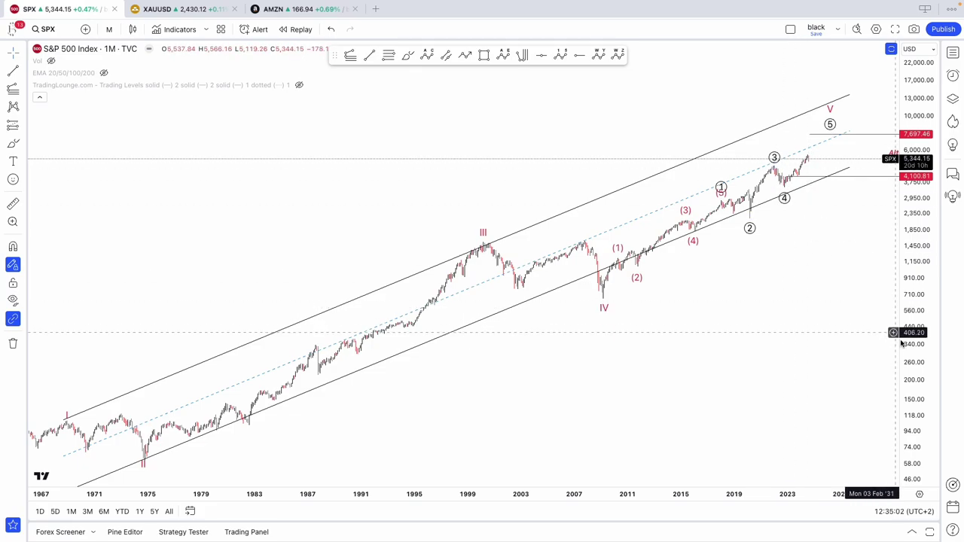
{"action": "left_click_drag", "start_coordinate": [906, 343], "coordinate": [908, 314]}
{"action": "scroll", "coordinate": [856, 303], "scroll_direction": "up", "scroll_amount": 3}
{"action": "left_click_drag", "start_coordinate": [803, 289], "coordinate": [701, 349]}
{"action": "scroll", "coordinate": [700, 348], "scroll_direction": "up", "scroll_amount": 1}
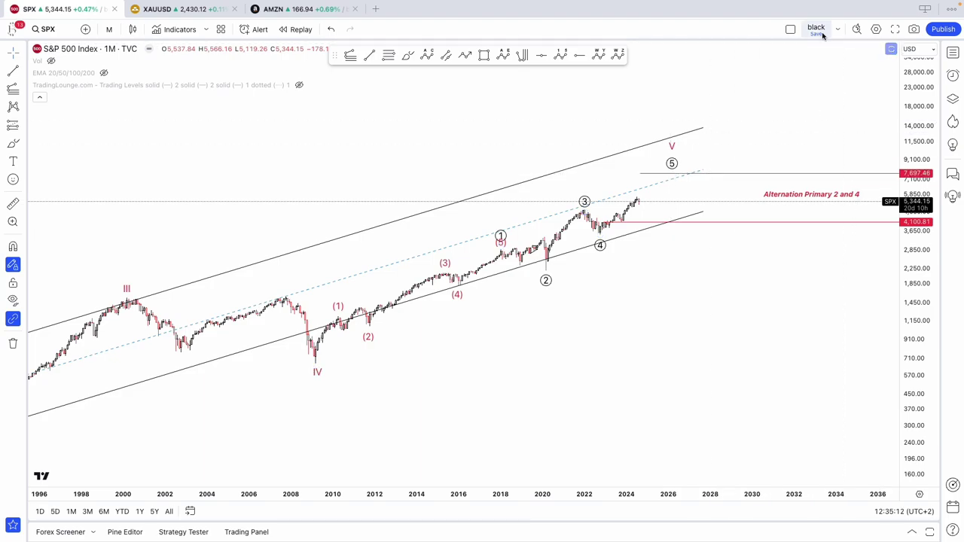
Step: Open the object tree listing the drawings on the S&P 500 monthly chart
{"action": "scroll", "coordinate": [810, 100], "scroll_direction": "down", "scroll_amount": 5}
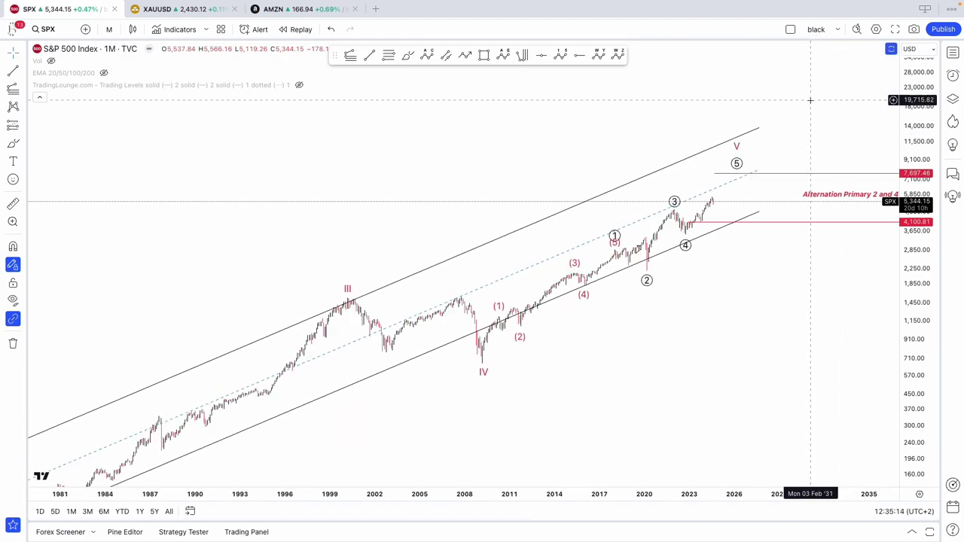
{"action": "left_click", "coordinate": [952, 75]}
{"action": "left_click", "coordinate": [952, 98]}
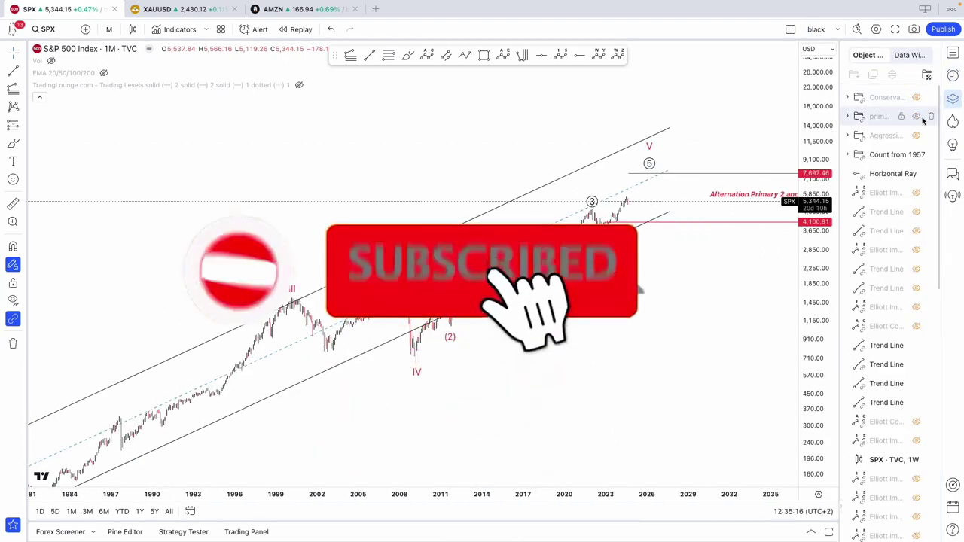
{"action": "scroll", "coordinate": [740, 155], "scroll_direction": "down", "scroll_amount": 2}
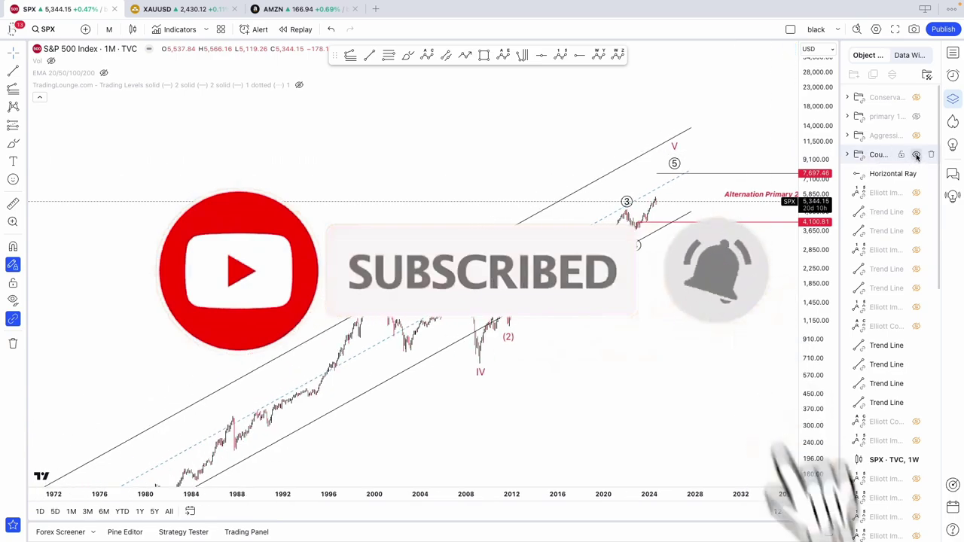
{"action": "double_click", "coordinate": [917, 97]}
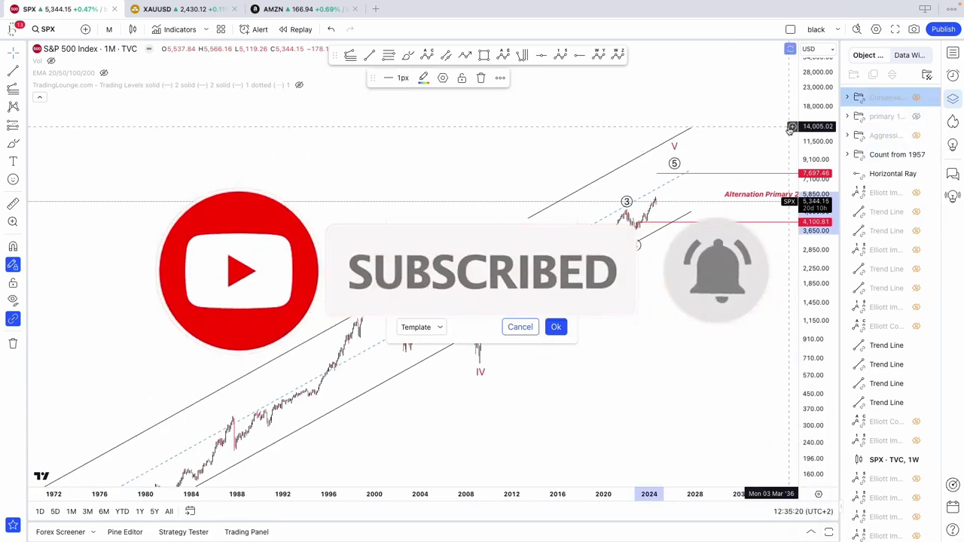
{"action": "left_click", "coordinate": [789, 127]}
{"action": "left_click", "coordinate": [916, 154]}
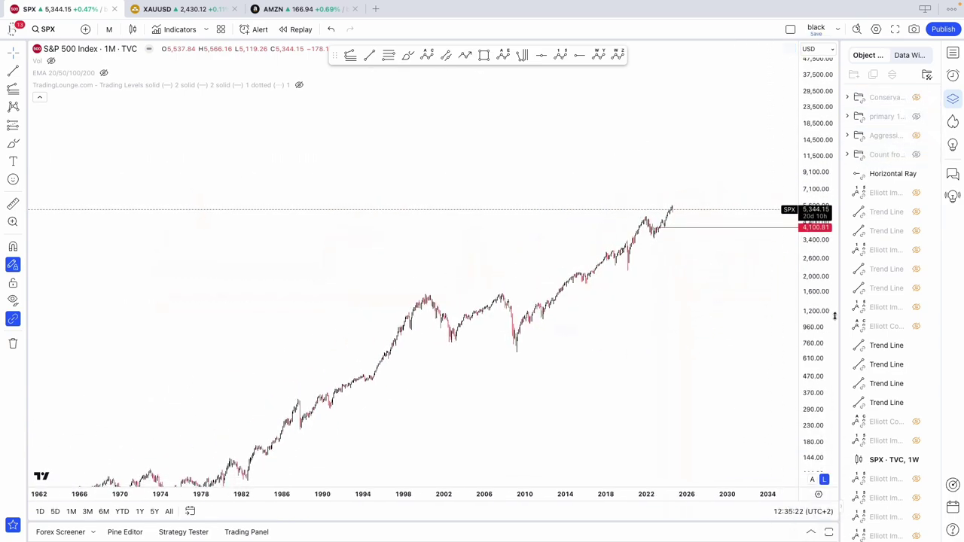
{"action": "left_click", "coordinate": [915, 148]}
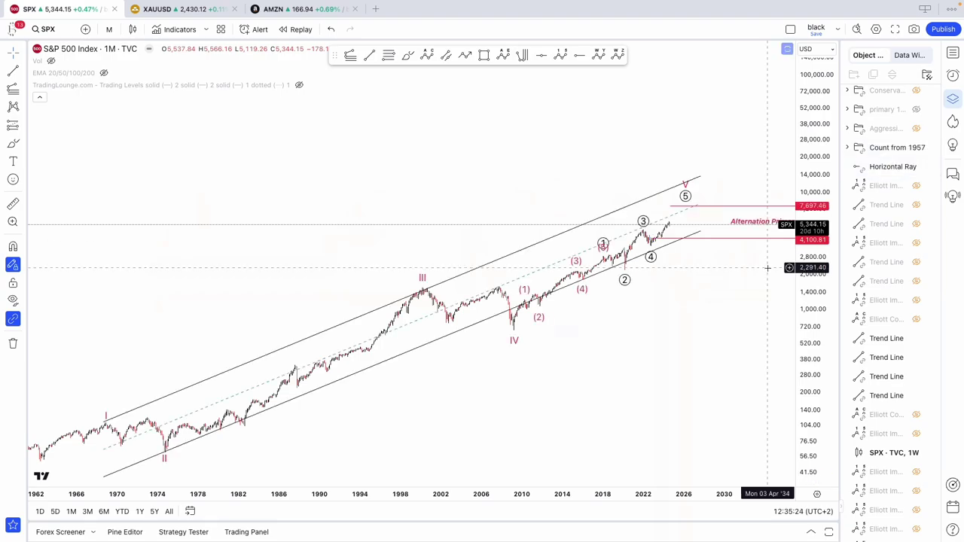
{"action": "left_click", "coordinate": [917, 109]}
Step: Enable months 1 to 12 in the Conservative group's visibility settings, and hide the group on the chart
{"action": "double_click", "coordinate": [883, 98]}
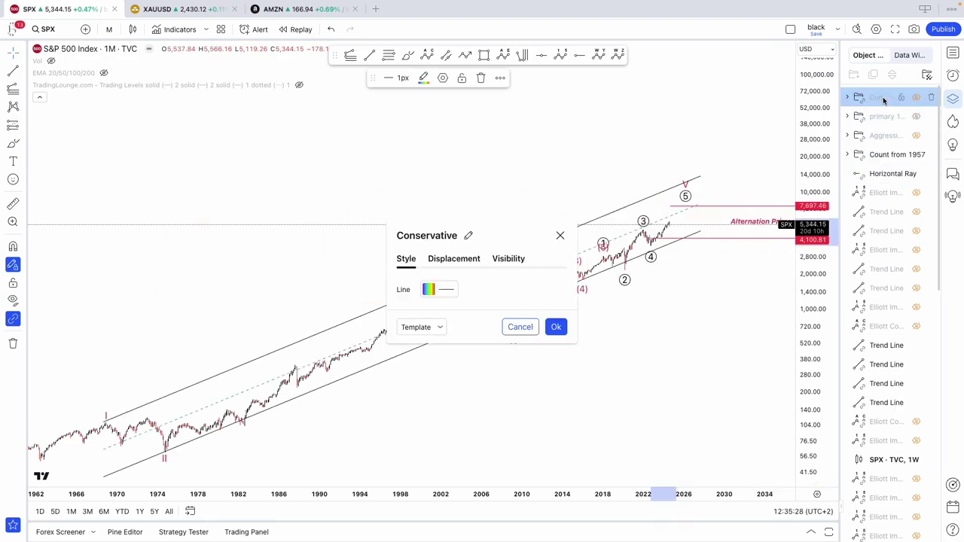
{"action": "left_click", "coordinate": [500, 259]}
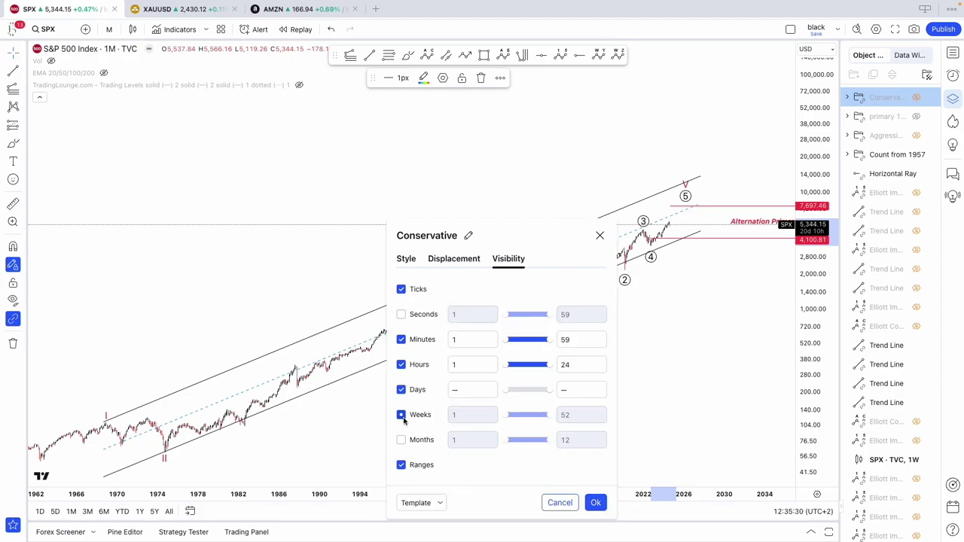
{"action": "left_click", "coordinate": [401, 440]}
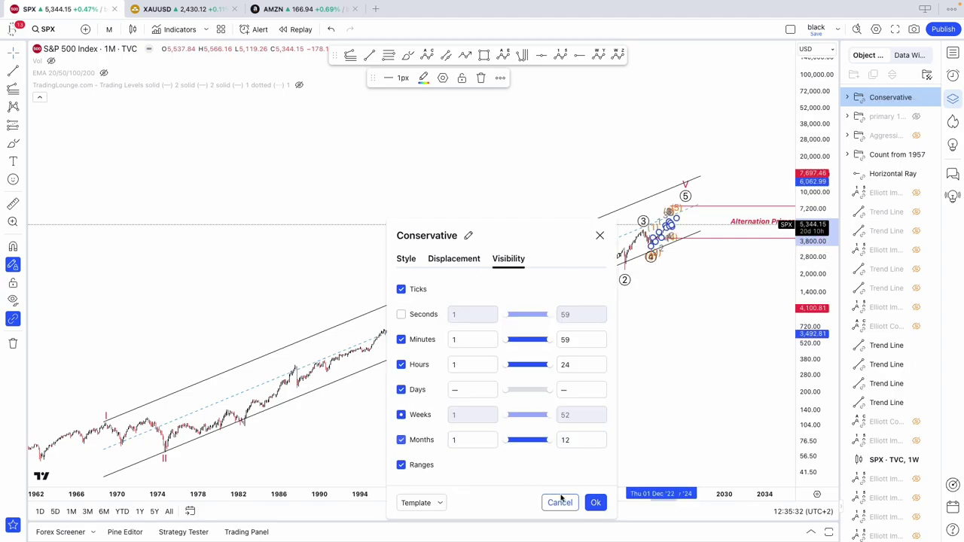
{"action": "left_click", "coordinate": [594, 503]}
{"action": "scroll", "coordinate": [667, 363], "scroll_direction": "up", "scroll_amount": 2}
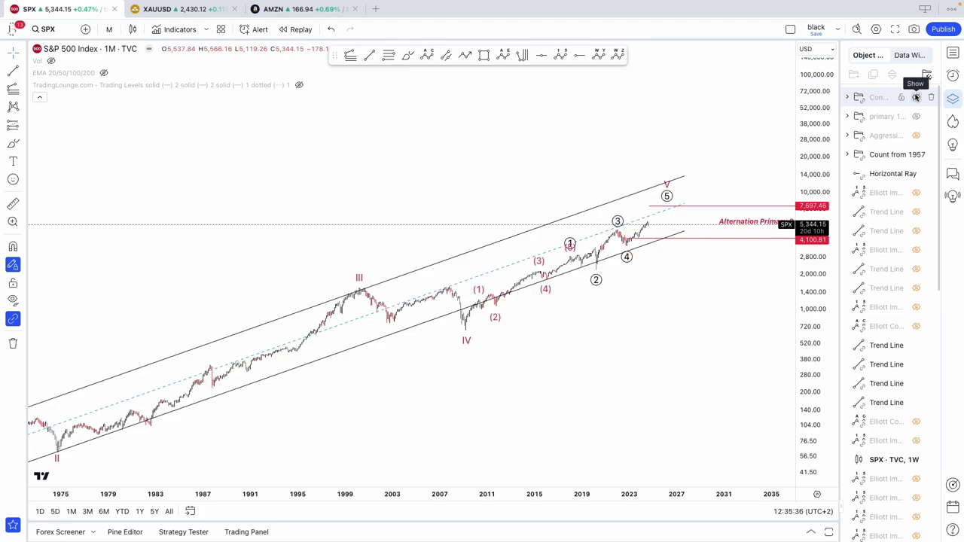
Step: Hide the Count from 1957 group, including its wave labels and trend channel
{"action": "left_click", "coordinate": [916, 117]}
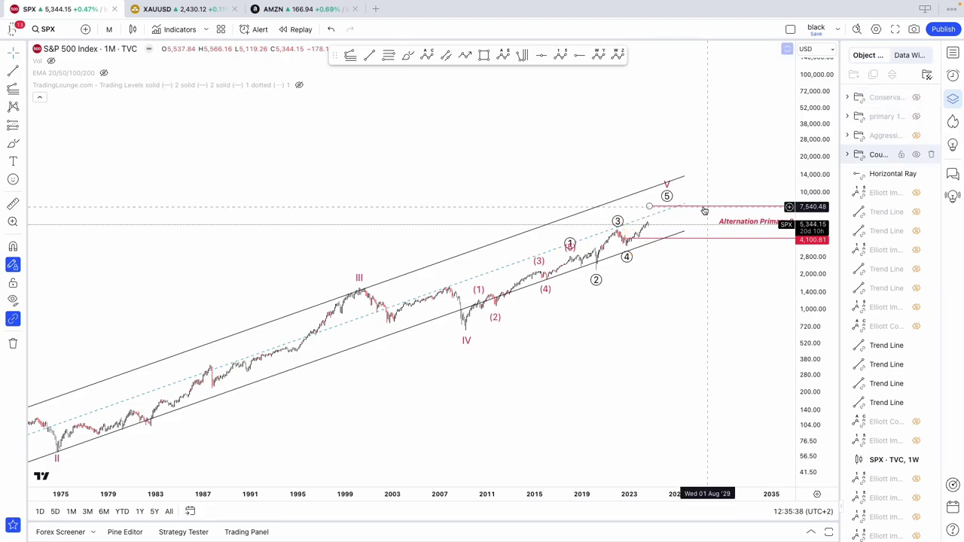
{"action": "left_click", "coordinate": [892, 154]}
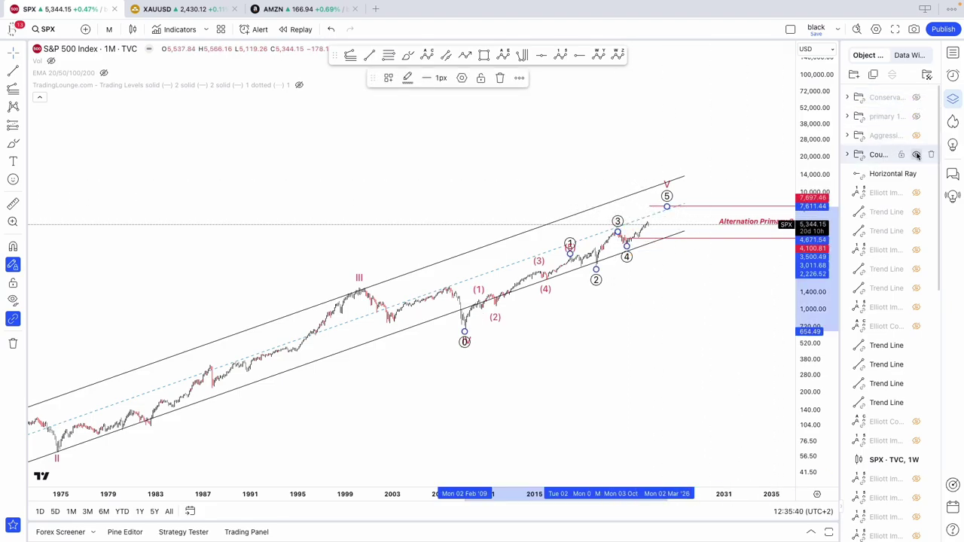
{"action": "left_click_drag", "start_coordinate": [815, 376], "coordinate": [815, 351]}
{"action": "left_click", "coordinate": [676, 338]}
{"action": "scroll", "coordinate": [676, 338], "scroll_direction": "up", "scroll_amount": 1}
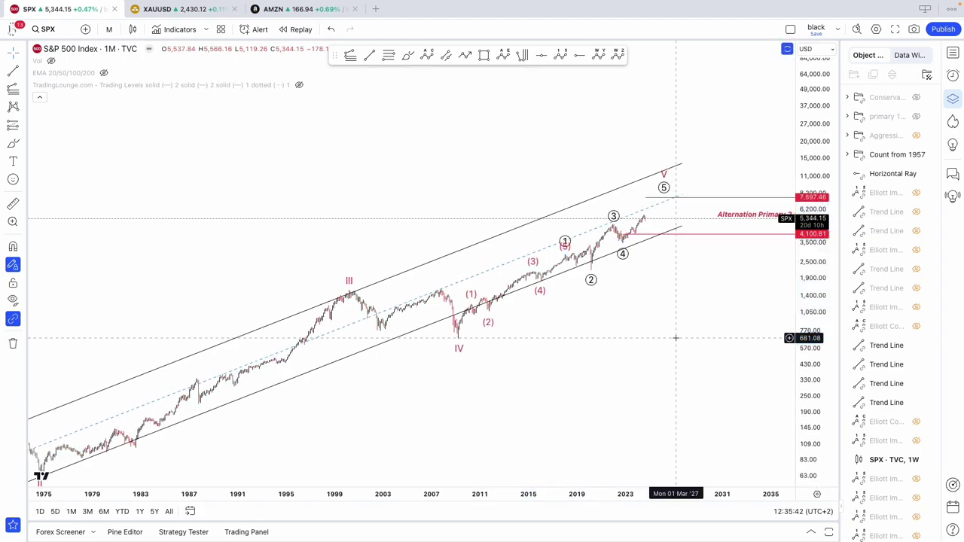
{"action": "scroll", "coordinate": [675, 338], "scroll_direction": "up", "scroll_amount": 1}
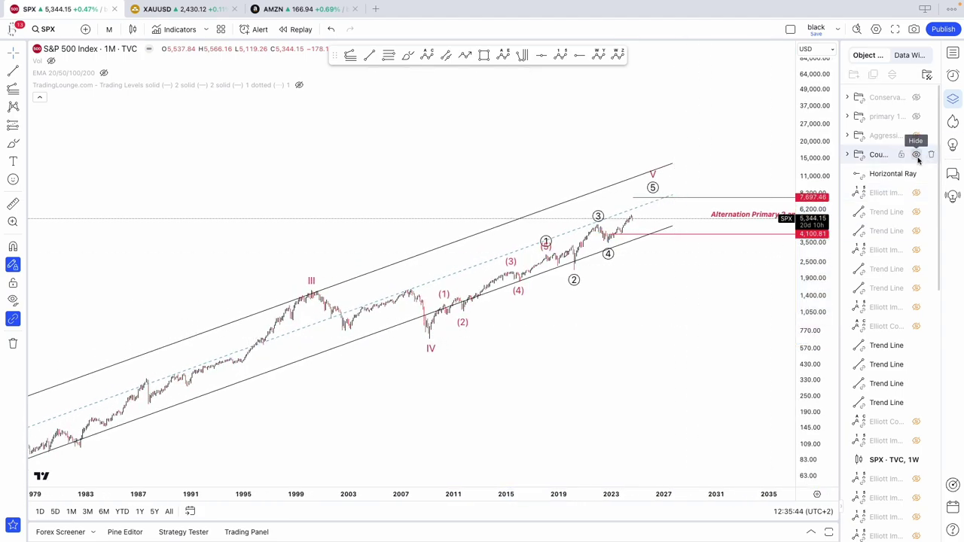
{"action": "left_click", "coordinate": [916, 155]}
Step: Draw an Elliott impulse wave from the 1957 low through the 1974, 1999 and 2009 turns, projecting wave 5 to about 10,590 in December 2030
{"action": "scroll", "coordinate": [818, 341], "scroll_direction": "down", "scroll_amount": 4}
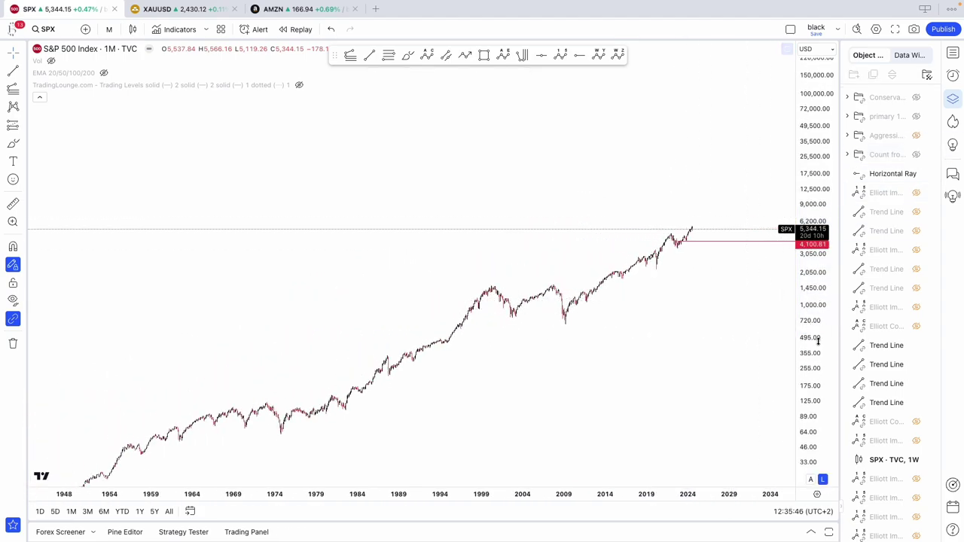
{"action": "scroll", "coordinate": [711, 293], "scroll_direction": "down", "scroll_amount": 4}
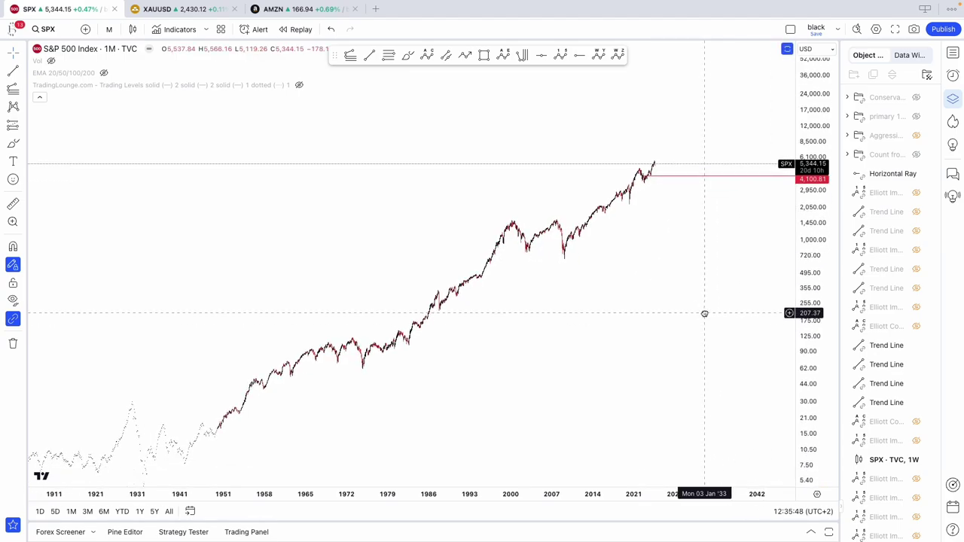
{"action": "scroll", "coordinate": [704, 260], "scroll_direction": "down", "scroll_amount": 3}
{"action": "scroll", "coordinate": [719, 268], "scroll_direction": "up", "scroll_amount": 5}
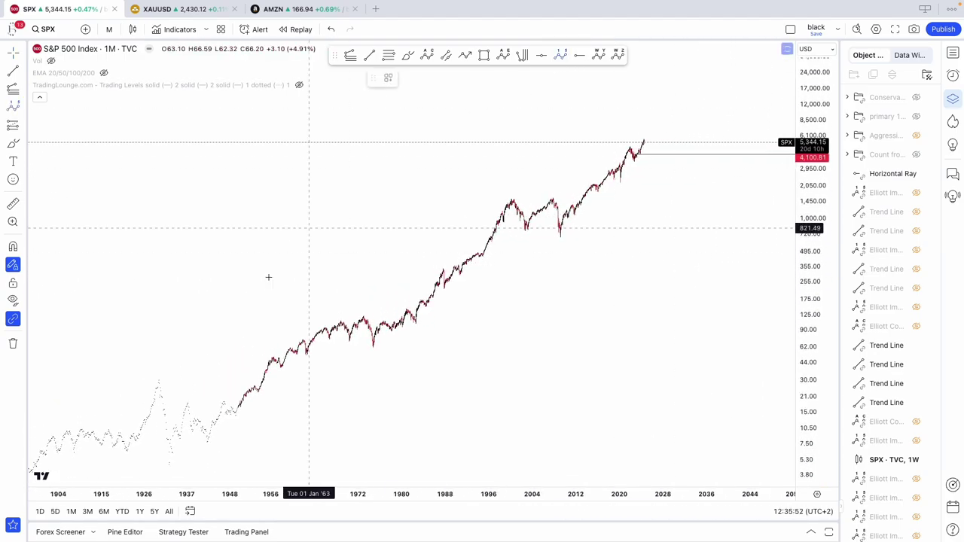
{"action": "scroll", "coordinate": [274, 363], "scroll_direction": "left", "scroll_amount": 1}
{"action": "left_click", "coordinate": [279, 366]}
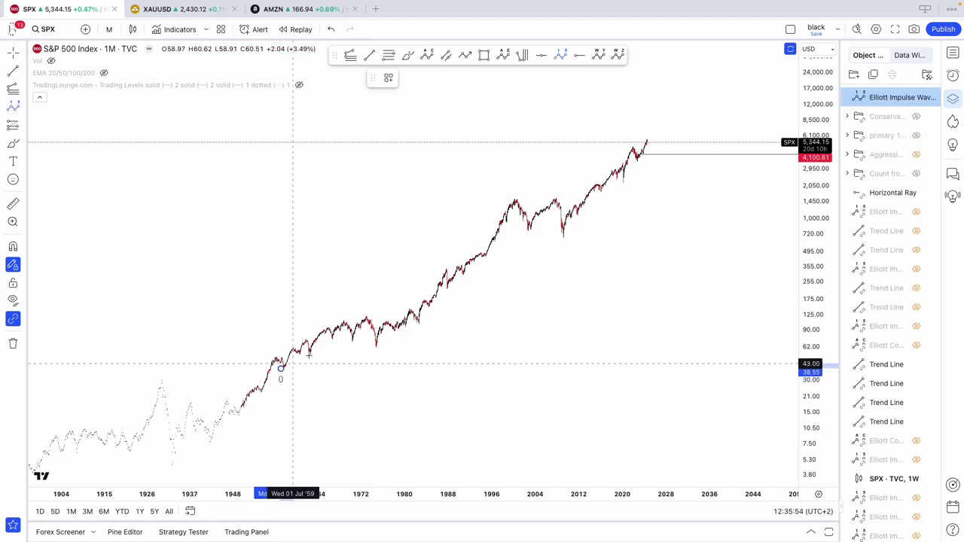
{"action": "left_click", "coordinate": [345, 323]}
{"action": "left_click", "coordinate": [374, 346]}
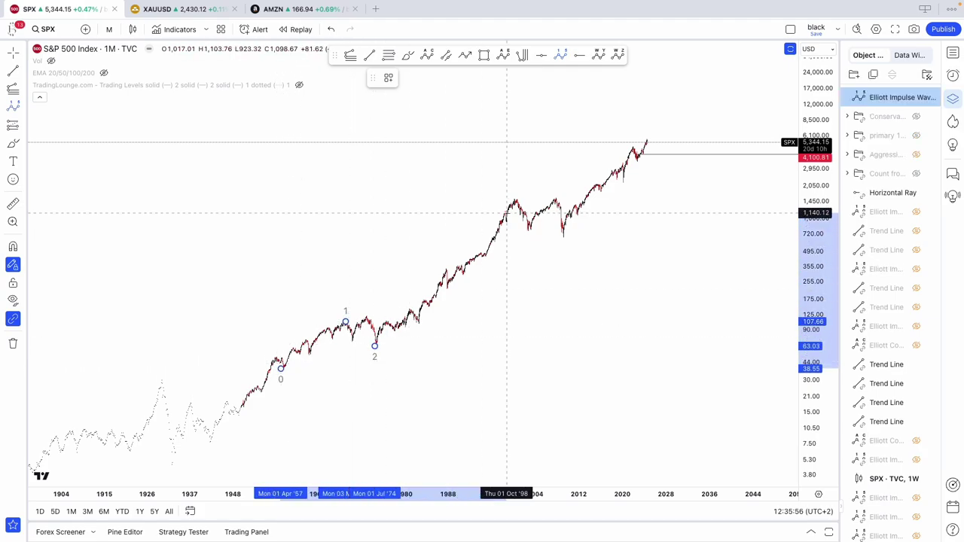
{"action": "left_click", "coordinate": [512, 201]}
{"action": "left_click", "coordinate": [563, 238]}
{"action": "left_click", "coordinate": [682, 110]}
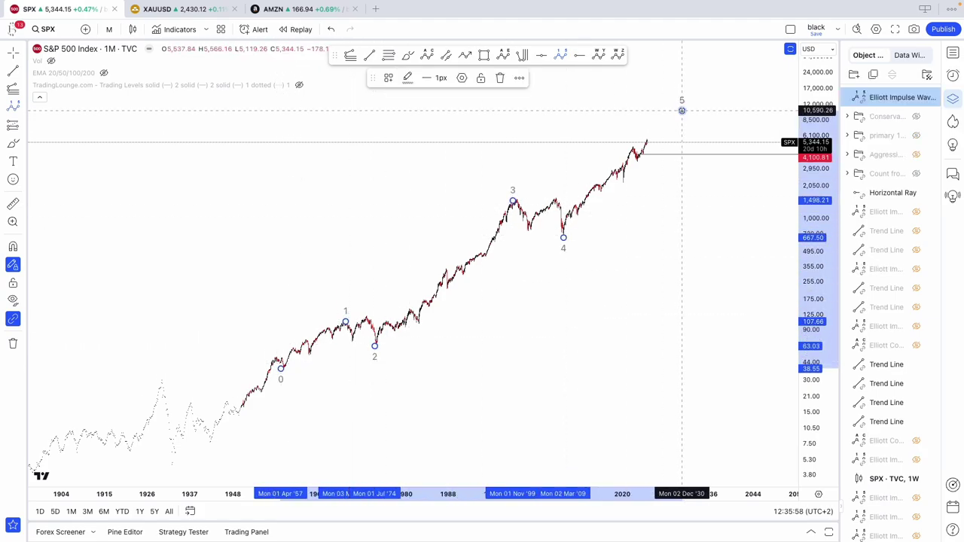
Step: Set the impulse from the 1957 low to Cycle degree in orange and place it in a new group
{"action": "right_click", "coordinate": [682, 111]}
{"action": "mouse_move", "coordinate": [742, 363]}
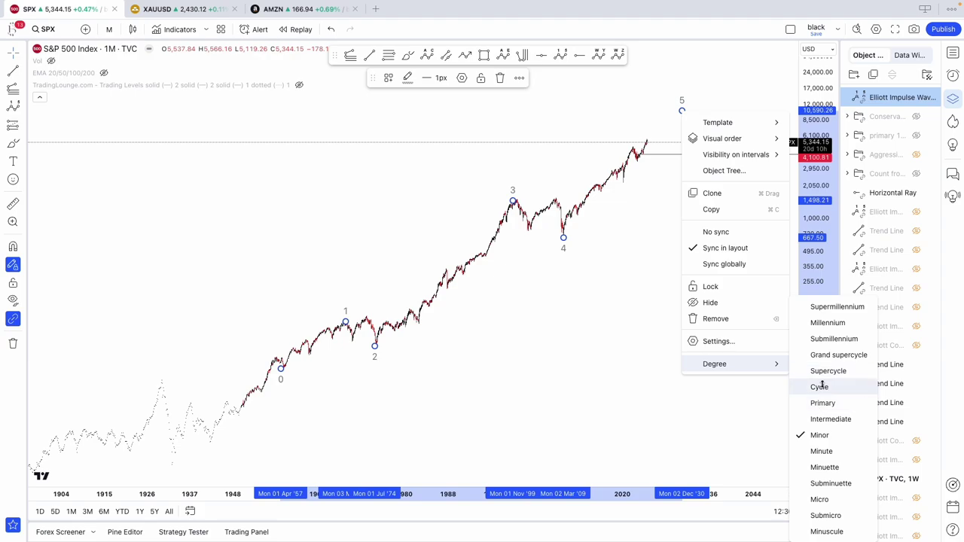
{"action": "left_click", "coordinate": [819, 386]}
{"action": "left_click", "coordinate": [408, 78]}
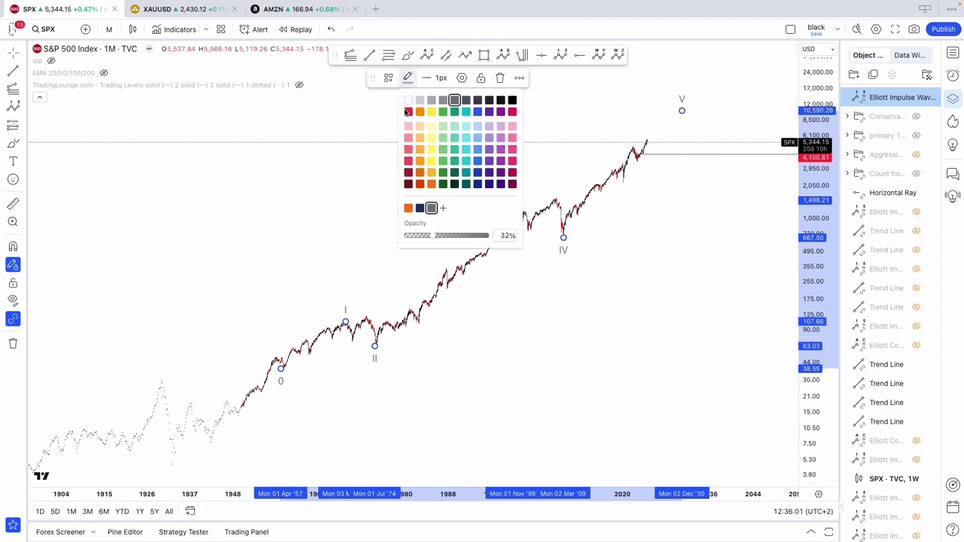
{"action": "left_click", "coordinate": [408, 208]}
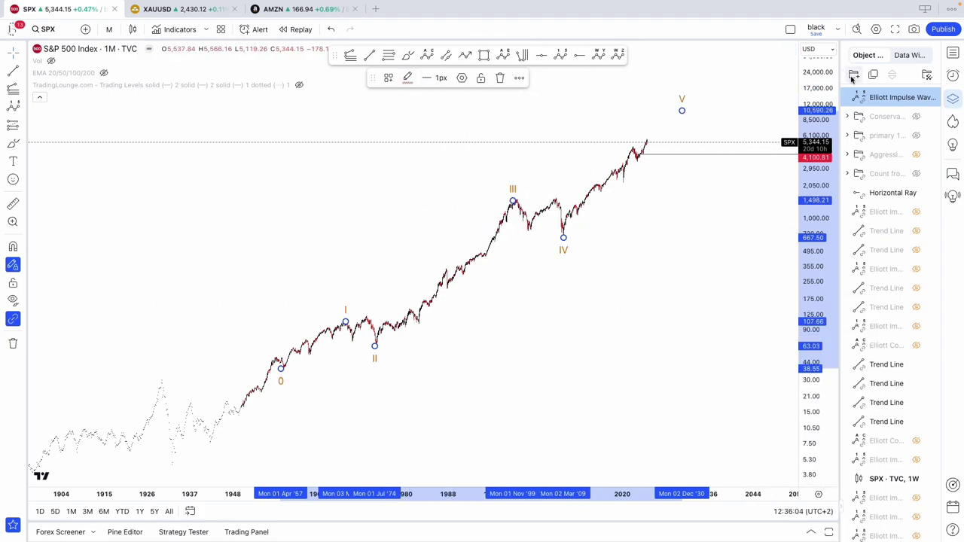
{"action": "left_click", "coordinate": [852, 76]}
{"action": "left_click", "coordinate": [721, 112]}
Step: Draw a second impulse wave from the March 2009 low, with wave 2 in June 2010, wave 4 in April 2020 and wave 5 near 8,160
{"action": "scroll", "coordinate": [715, 112], "scroll_direction": "up", "scroll_amount": 4}
{"action": "left_click_drag", "start_coordinate": [714, 112], "coordinate": [688, 164]}
{"action": "left_click_drag", "start_coordinate": [820, 288], "coordinate": [808, 171]}
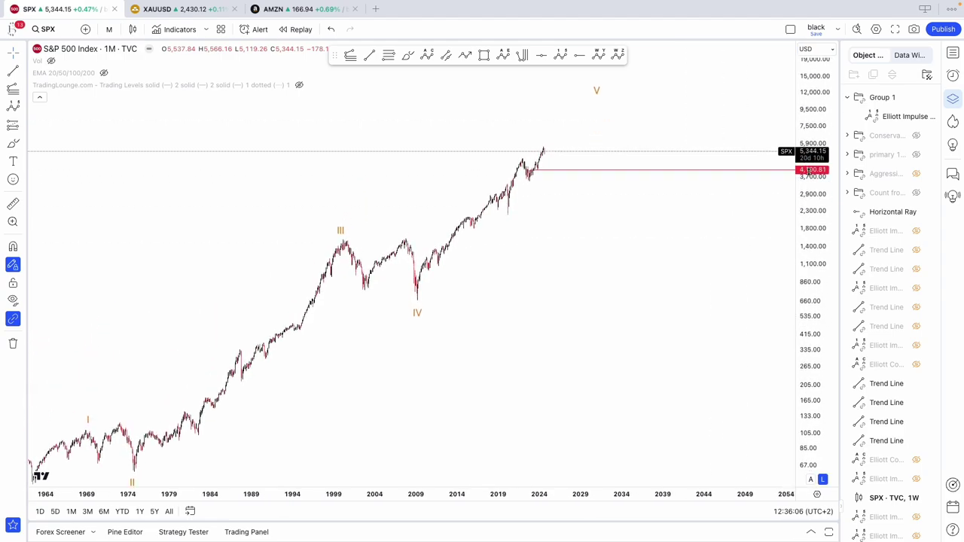
{"action": "scroll", "coordinate": [551, 281], "scroll_direction": "up", "scroll_amount": 3}
{"action": "left_click_drag", "start_coordinate": [455, 288], "coordinate": [557, 309]}
{"action": "scroll", "coordinate": [527, 312], "scroll_direction": "up", "scroll_amount": 3}
{"action": "left_click_drag", "start_coordinate": [276, 341], "coordinate": [278, 318]}
{"action": "left_click_drag", "start_coordinate": [476, 354], "coordinate": [487, 354]}
{"action": "left_click_drag", "start_coordinate": [818, 383], "coordinate": [817, 329]}
{"action": "scroll", "coordinate": [604, 332], "scroll_direction": "up", "scroll_amount": 5}
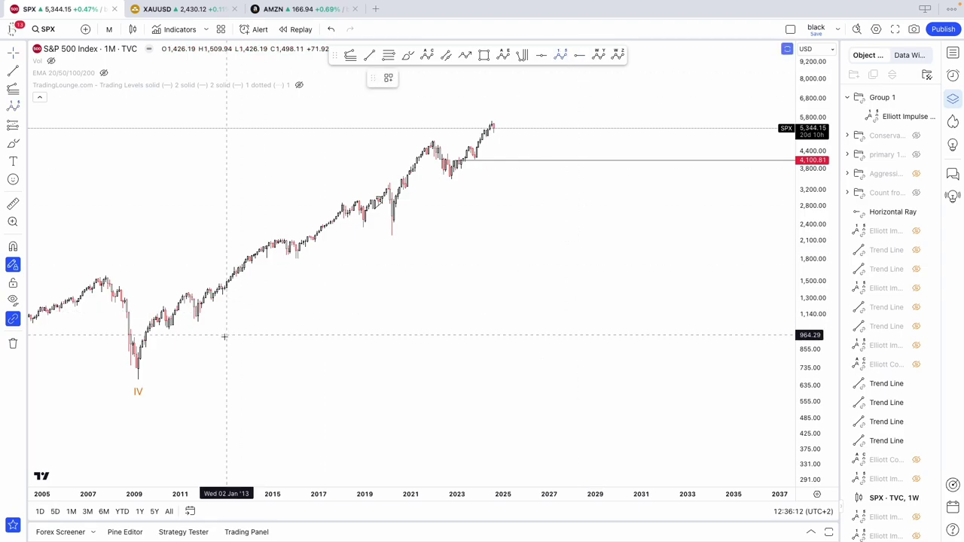
{"action": "left_click", "coordinate": [141, 378]}
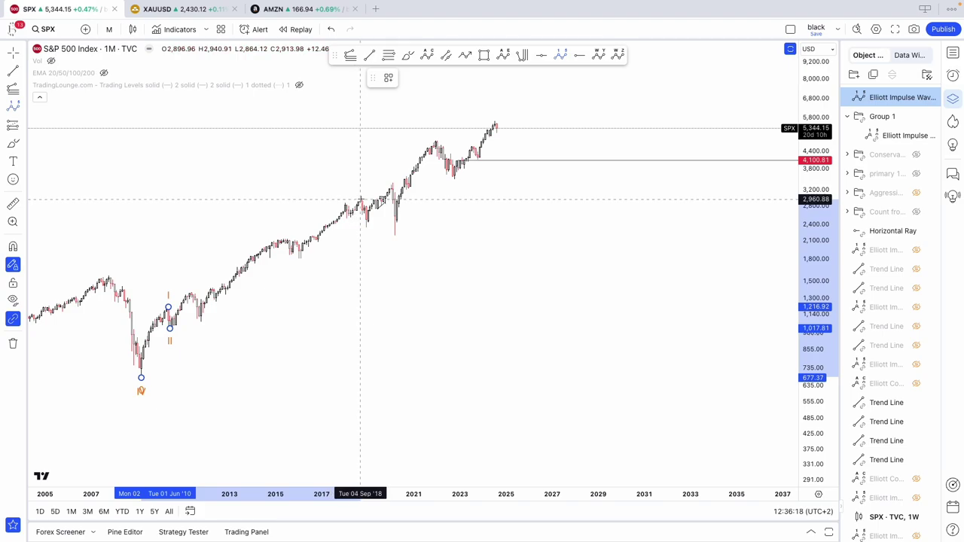
{"action": "left_click", "coordinate": [361, 200]}
{"action": "left_click", "coordinate": [396, 235]}
{"action": "left_click", "coordinate": [593, 78]}
Step: Set the impulse wave from the 2009 low to Primary degree and color it grey
{"action": "right_click", "coordinate": [593, 78]}
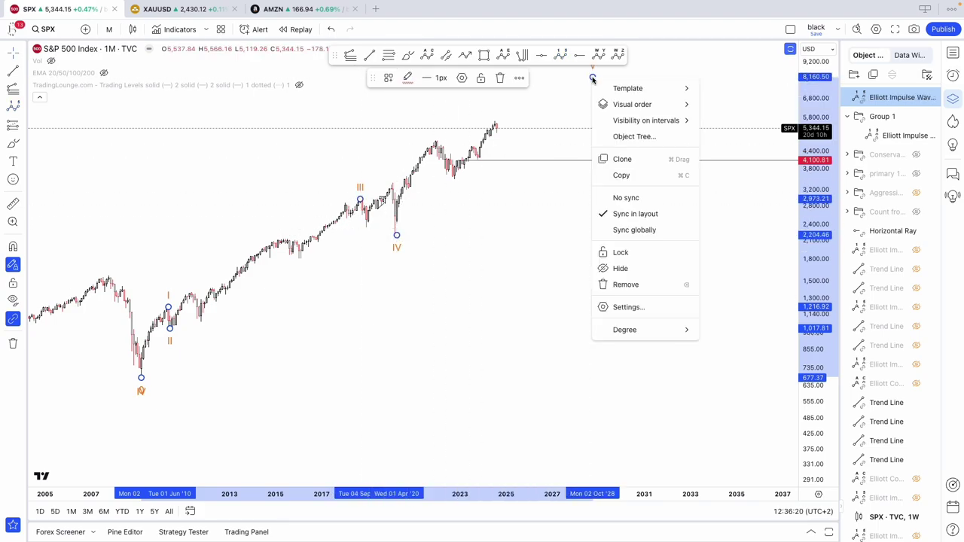
{"action": "mouse_move", "coordinate": [646, 329]}
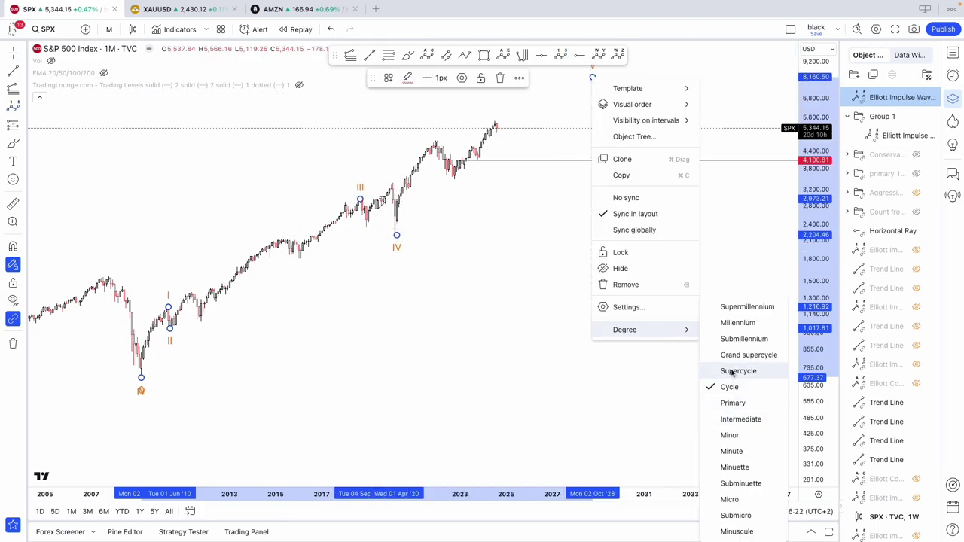
{"action": "left_click", "coordinate": [740, 419]}
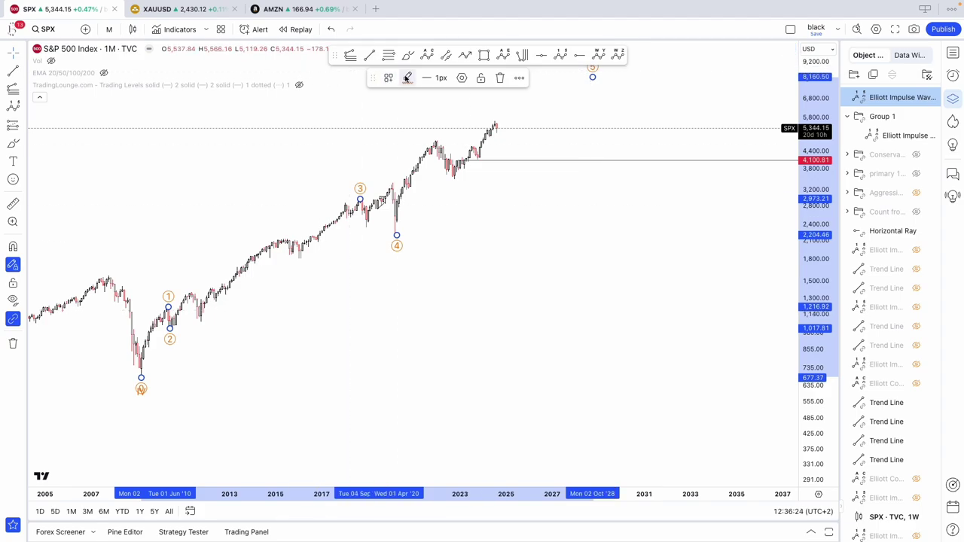
{"action": "left_click", "coordinate": [406, 79]}
{"action": "left_click", "coordinate": [430, 208]}
Step: Draw a third impulse wave from the April 2020 low, with wave 2 at the late-2022 low and wave 5 projected near 8,093 in March 2028
{"action": "left_click_drag", "start_coordinate": [595, 211], "coordinate": [553, 297]}
{"action": "left_click", "coordinate": [560, 55]}
{"action": "left_click", "coordinate": [354, 319]}
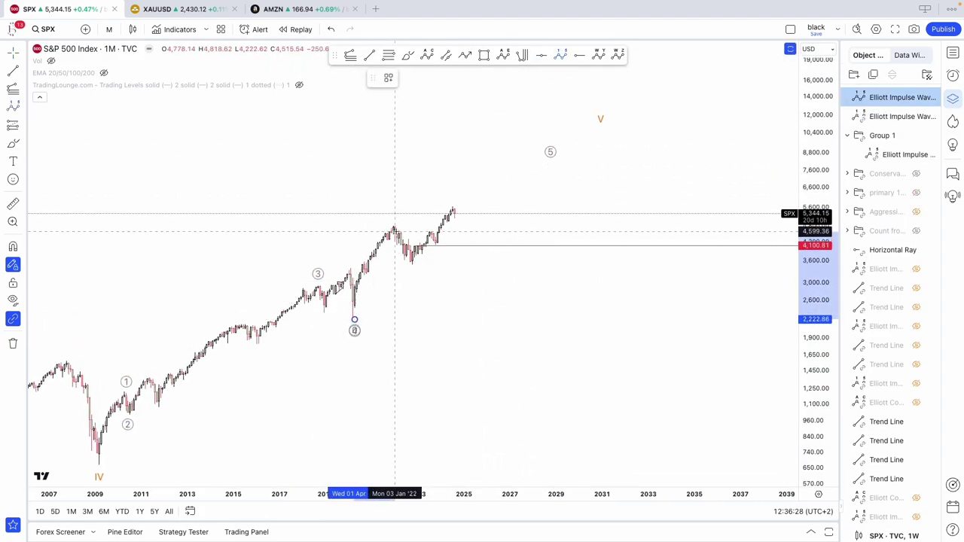
{"action": "left_click", "coordinate": [394, 228]}
{"action": "left_click", "coordinate": [413, 263]}
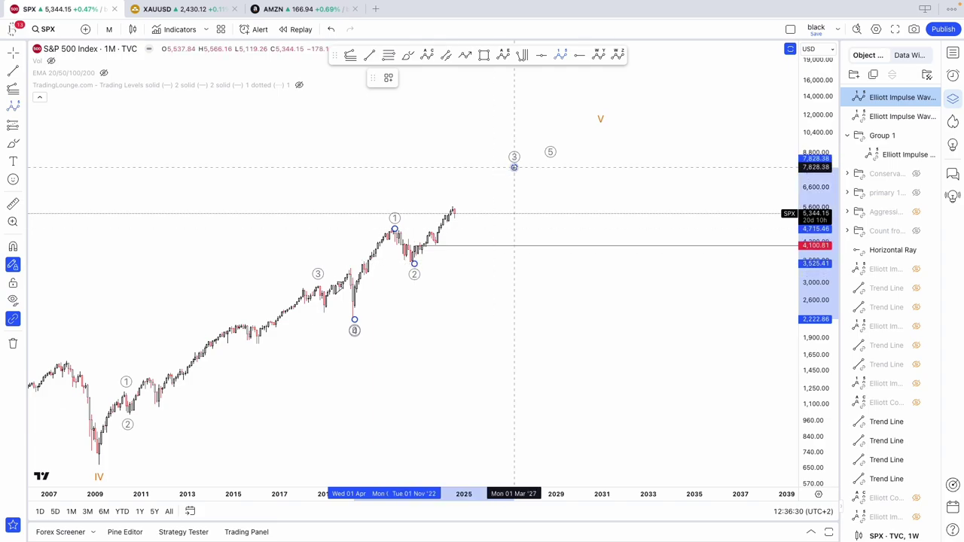
{"action": "left_click", "coordinate": [514, 166]}
{"action": "left_click", "coordinate": [524, 175]}
{"action": "left_click", "coordinate": [536, 163]}
Step: Set the impulse wave from the 2020 low to Intermediate degree and color it orange
{"action": "right_click", "coordinate": [536, 163]}
{"action": "mouse_move", "coordinate": [609, 422]}
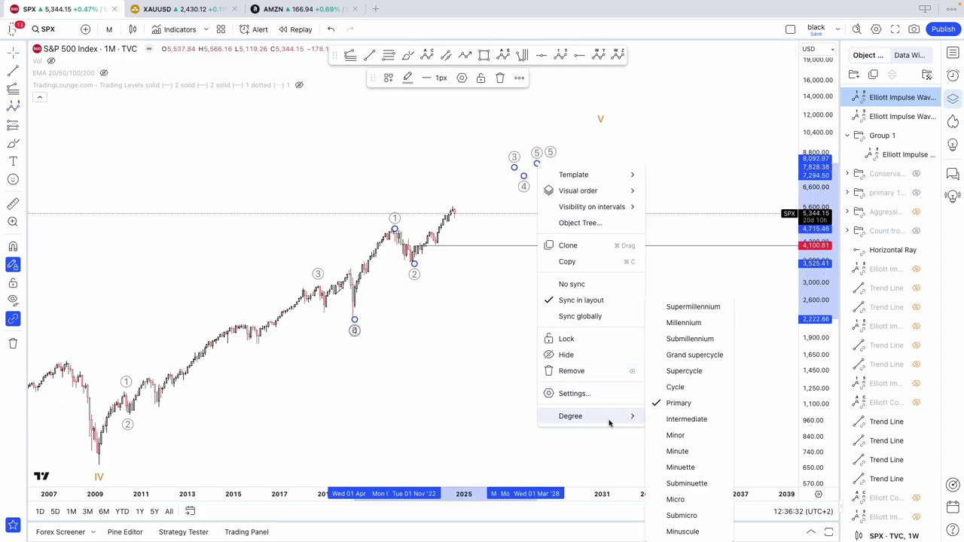
{"action": "left_click", "coordinate": [658, 426]}
{"action": "left_click", "coordinate": [407, 77]}
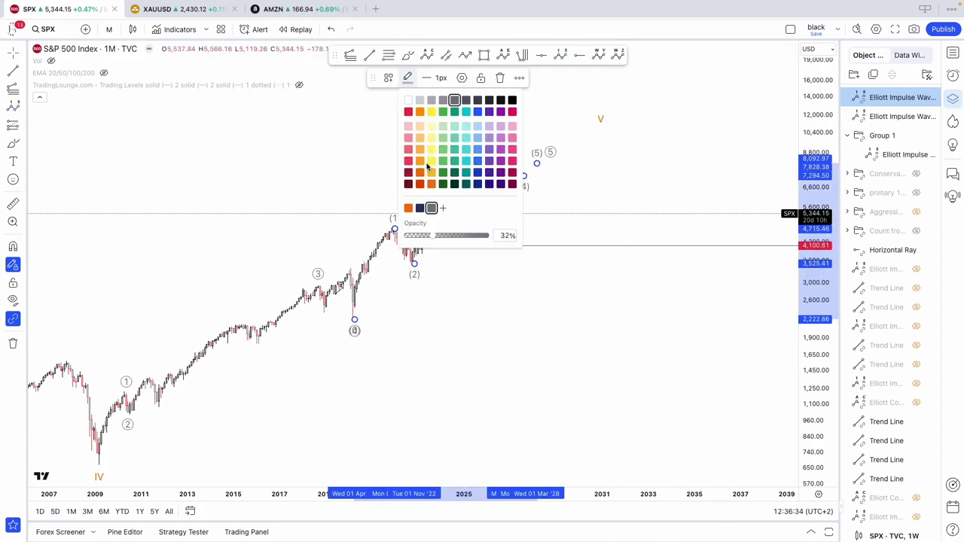
{"action": "left_click", "coordinate": [409, 211]}
Step: Move the projected endpoints of the three wave counts together around March 2028, stacking (5), circled 5 and V
{"action": "left_click_drag", "start_coordinate": [549, 160], "coordinate": [535, 134]}
{"action": "left_click", "coordinate": [539, 146]}
{"action": "left_click", "coordinate": [605, 129]}
{"action": "left_click_drag", "start_coordinate": [607, 131], "coordinate": [546, 124]}
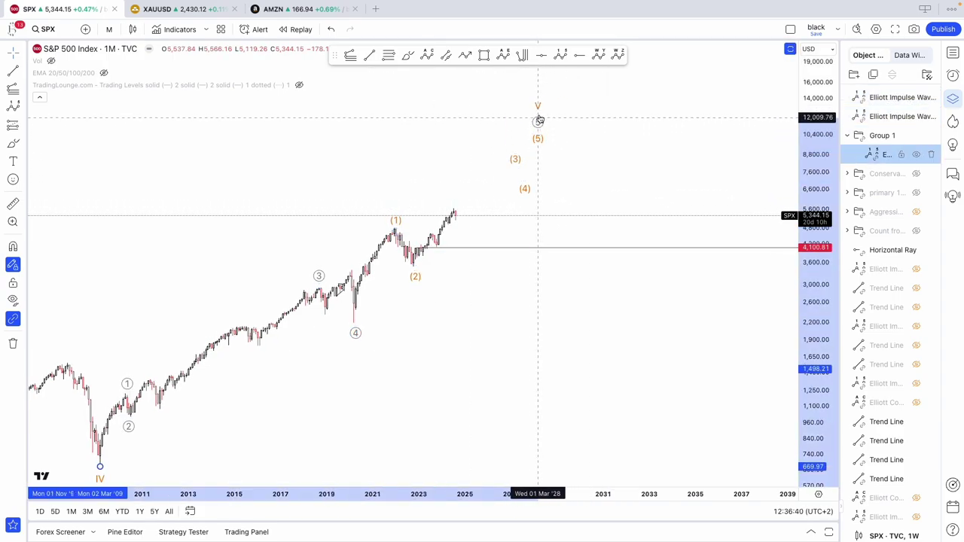
{"action": "left_click", "coordinate": [539, 119]}
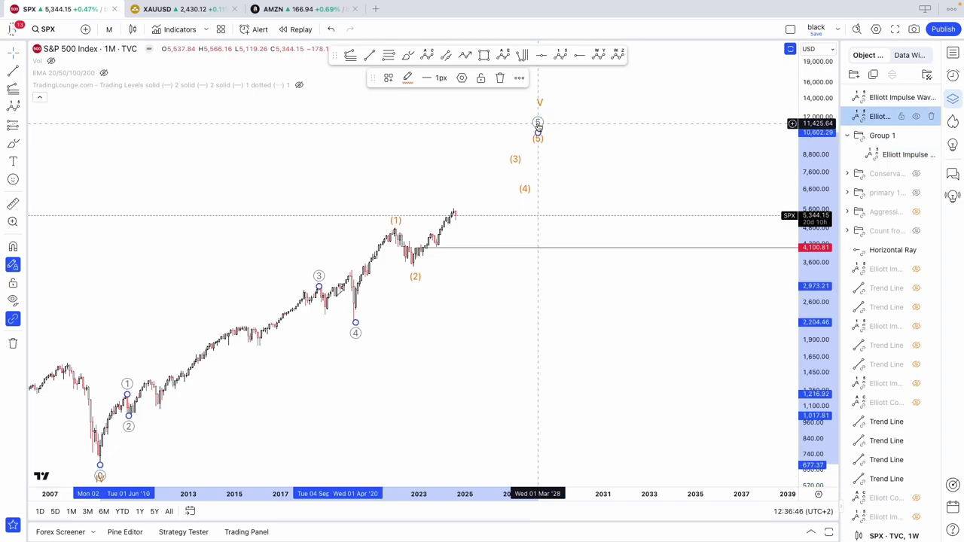
Step: Recolor the Primary impulse wave from the 2009 low dark navy and move its circled 4 to the March 2020 low at about 2,150
{"action": "left_click", "coordinate": [407, 77]}
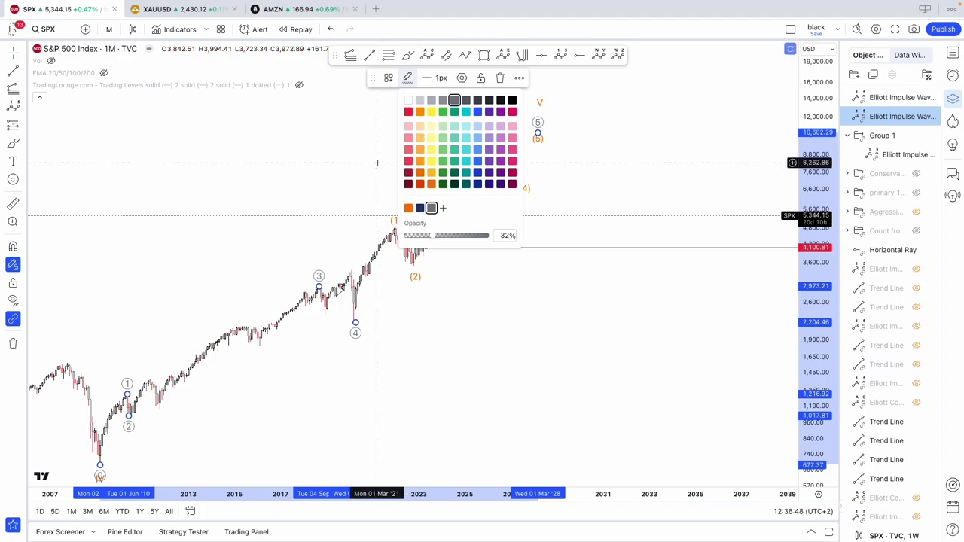
{"action": "left_click", "coordinate": [419, 208]}
{"action": "left_click", "coordinate": [359, 187]}
{"action": "left_click", "coordinate": [354, 333]}
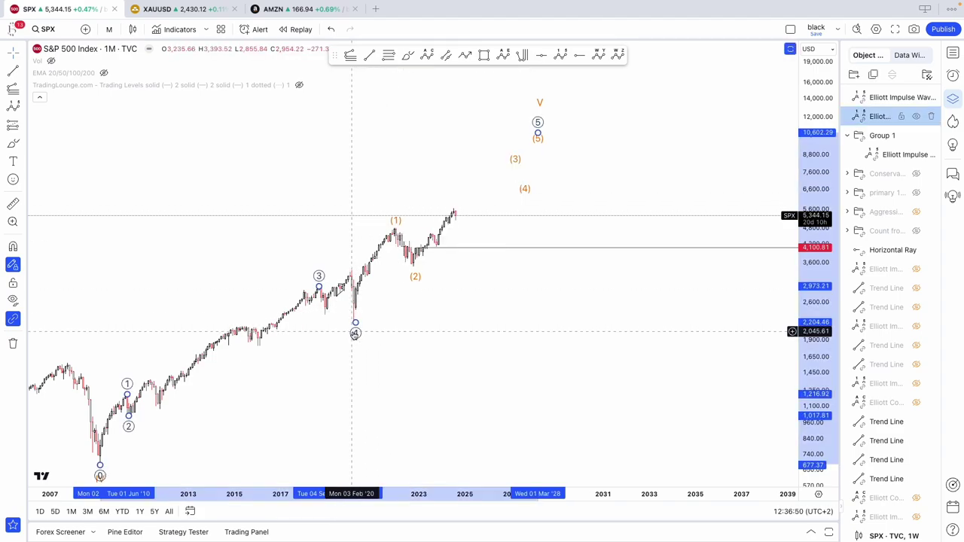
{"action": "left_click_drag", "start_coordinate": [355, 334], "coordinate": [353, 336]}
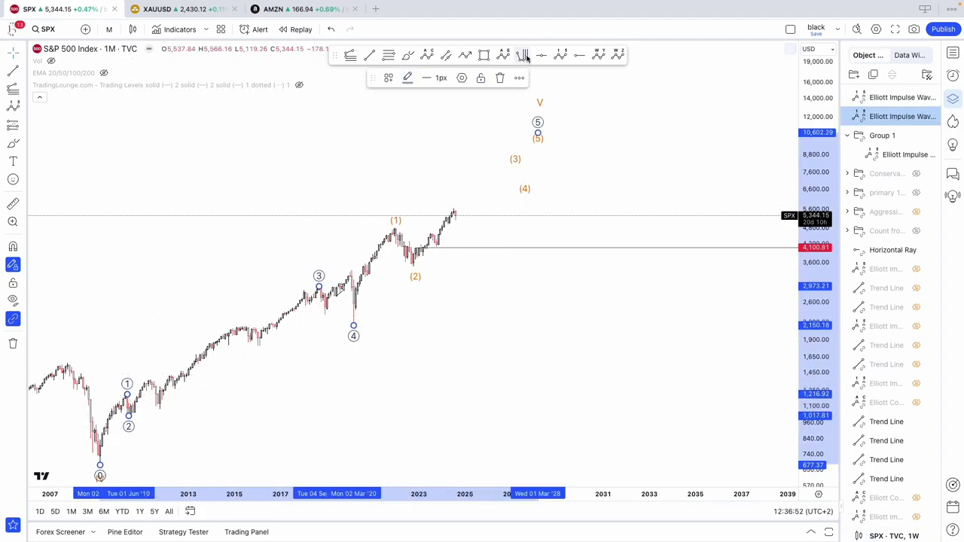
Step: Draw an impulse wave from the mid-2010 low, with wave 2 in October 2011, wave 3 in 2015, wave 4 in 2016 and wave 5 in October 2018
{"action": "left_click", "coordinate": [560, 55]}
{"action": "left_click", "coordinate": [127, 414]}
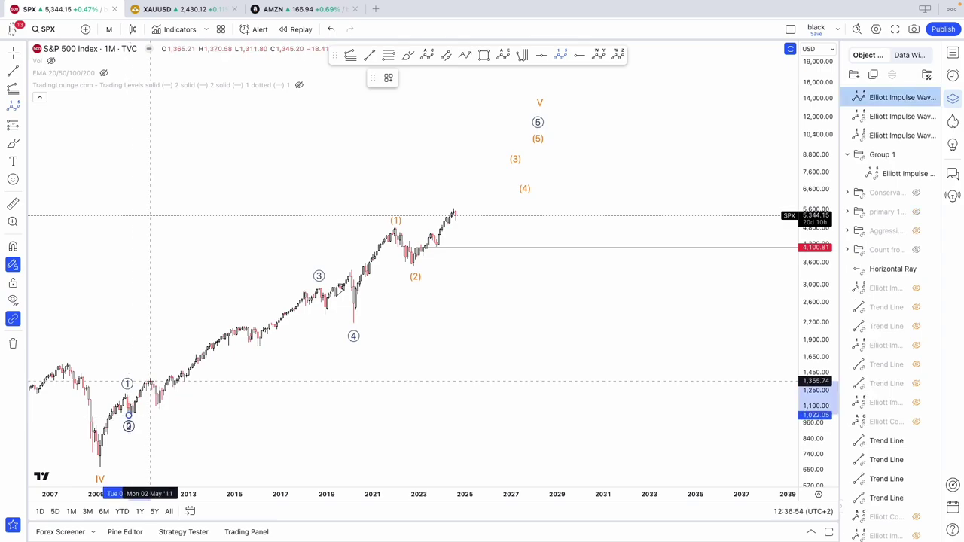
{"action": "left_click", "coordinate": [159, 407]}
{"action": "left_click", "coordinate": [239, 327]}
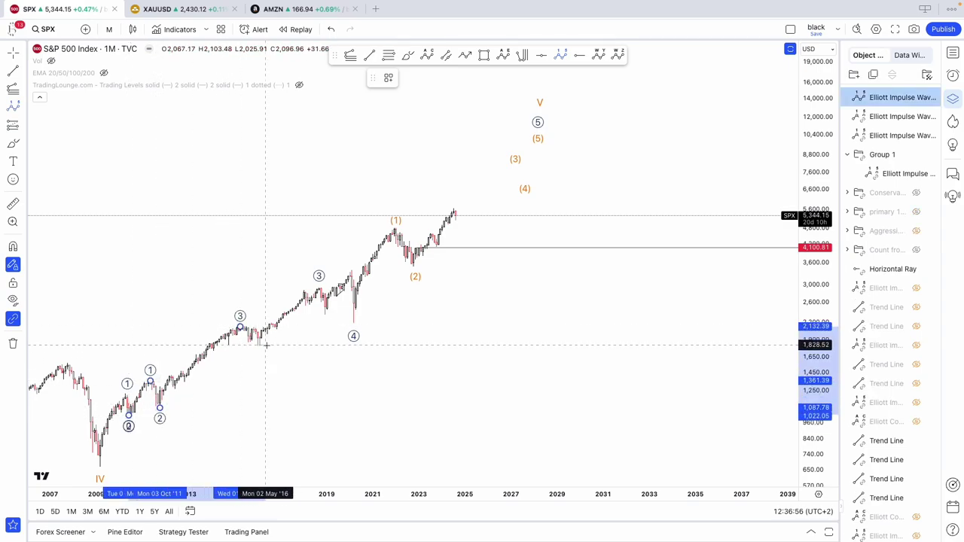
{"action": "left_click", "coordinate": [264, 345]}
{"action": "left_click", "coordinate": [321, 292]}
Step: Set the 2010–2018 impulse wave to Intermediate degree, color it orange, and nudge its (5) endpoint toward circled 3
{"action": "right_click", "coordinate": [321, 284]}
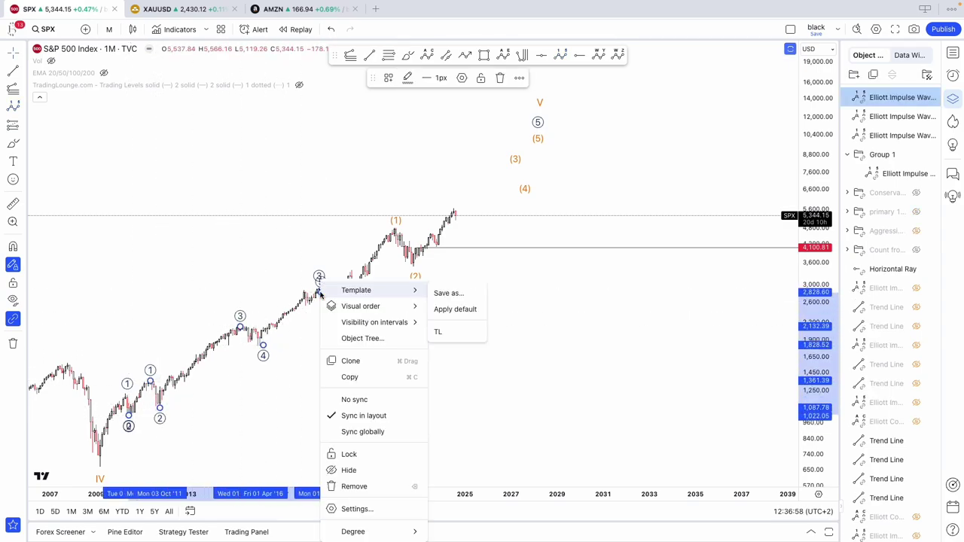
{"action": "mouse_move", "coordinate": [353, 531]}
{"action": "left_click", "coordinate": [464, 420]}
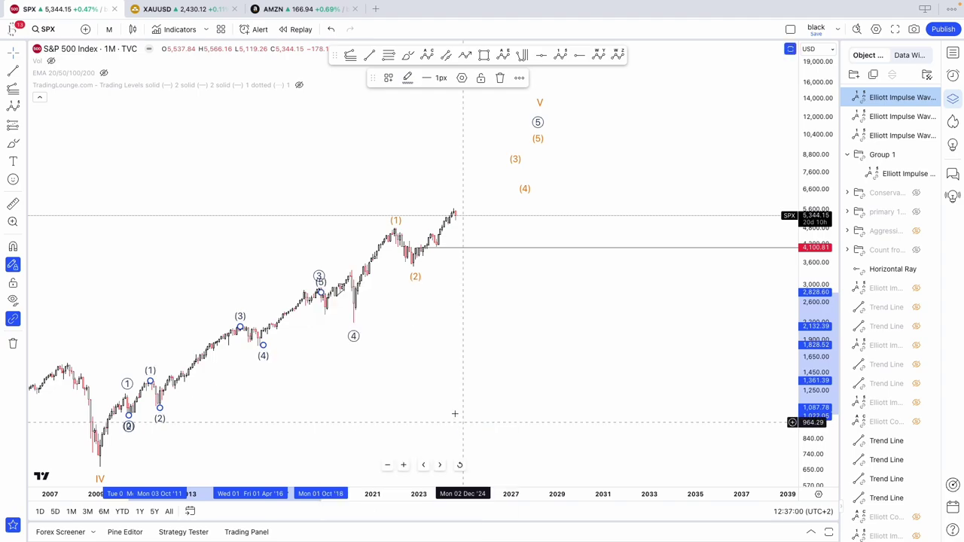
{"action": "left_click", "coordinate": [407, 78]}
{"action": "left_click", "coordinate": [407, 208]}
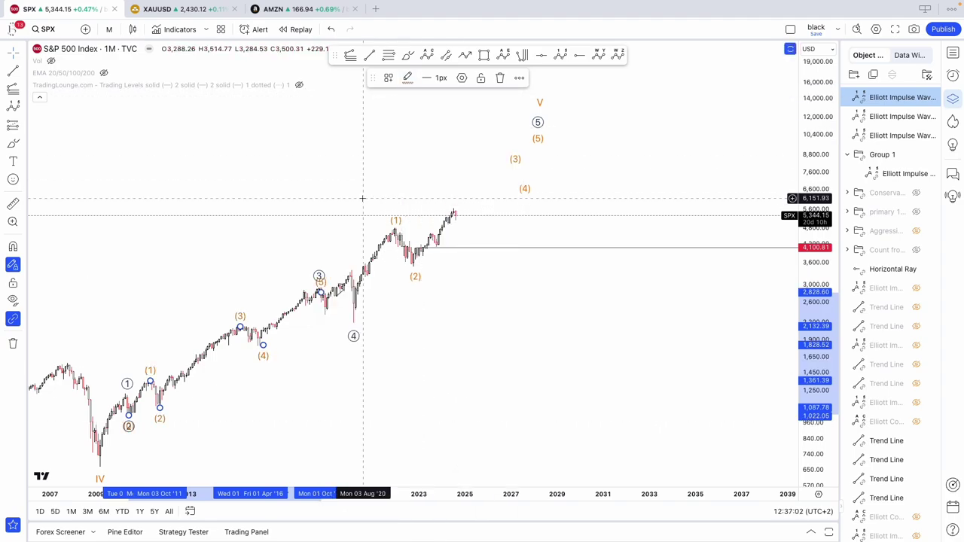
{"action": "left_click", "coordinate": [353, 211]}
{"action": "left_click_drag", "start_coordinate": [322, 293], "coordinate": [319, 296]}
{"action": "left_click", "coordinate": [412, 310]}
{"action": "left_click_drag", "start_coordinate": [383, 306], "coordinate": [387, 310]}
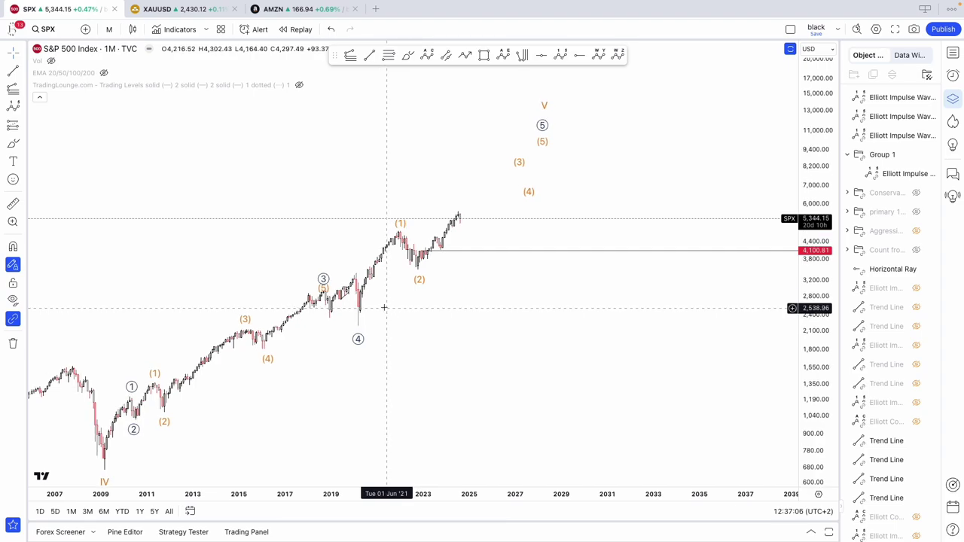
Step: Try a trend-based Fib extension anchored near circled waves 1 and 2, and remove it from the chart
{"action": "left_click", "coordinate": [125, 383]}
{"action": "left_click", "coordinate": [137, 411]}
{"action": "left_click", "coordinate": [181, 230]}
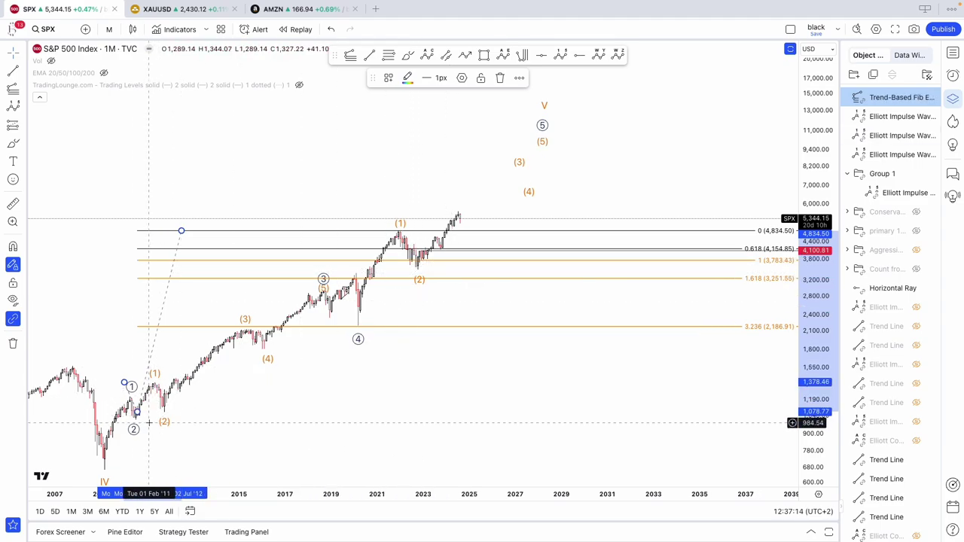
{"action": "left_click", "coordinate": [498, 78]}
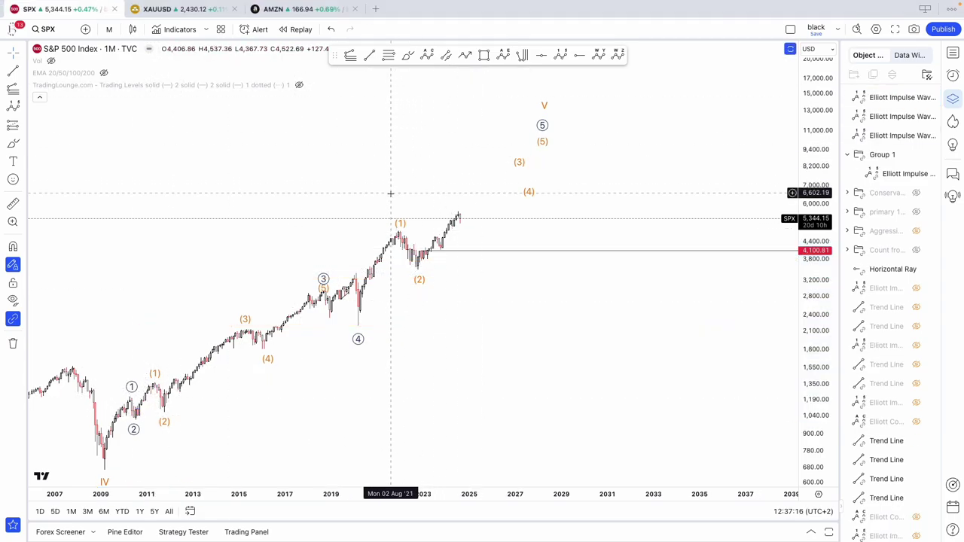
Step: Put the three ungrouped Elliott impulse waves into Group 1 of the object tree
{"action": "left_click", "coordinate": [401, 226]}
{"action": "mouse_move", "coordinate": [401, 226]}
{"action": "left_mouse_down"}
{"action": "mouse_move", "coordinate": [398, 240]}
{"action": "mouse_move", "coordinate": [512, 268]}
{"action": "left_mouse_up"}
{"action": "left_click", "coordinate": [391, 264]}
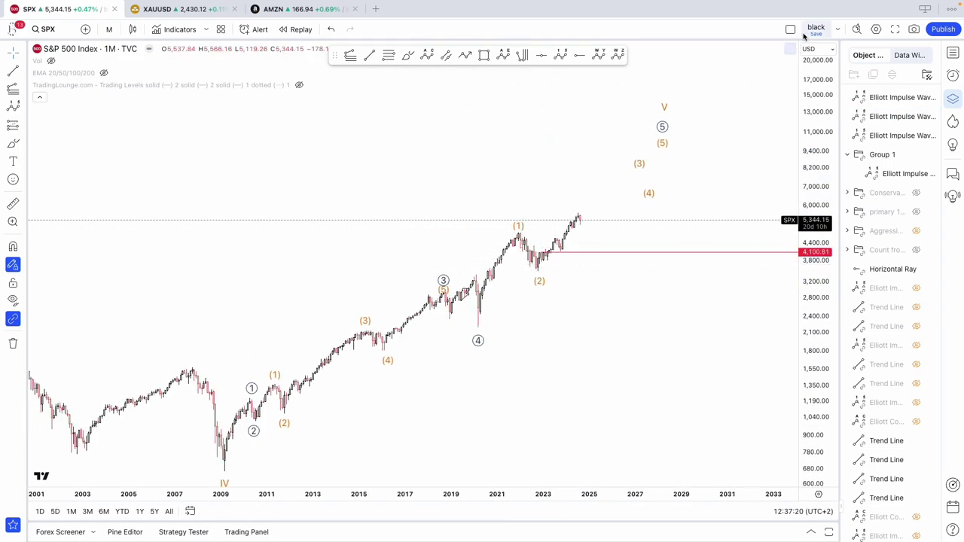
{"action": "left_click", "coordinate": [862, 134]}
{"action": "left_click", "coordinate": [864, 115], "text": "ctrl"}
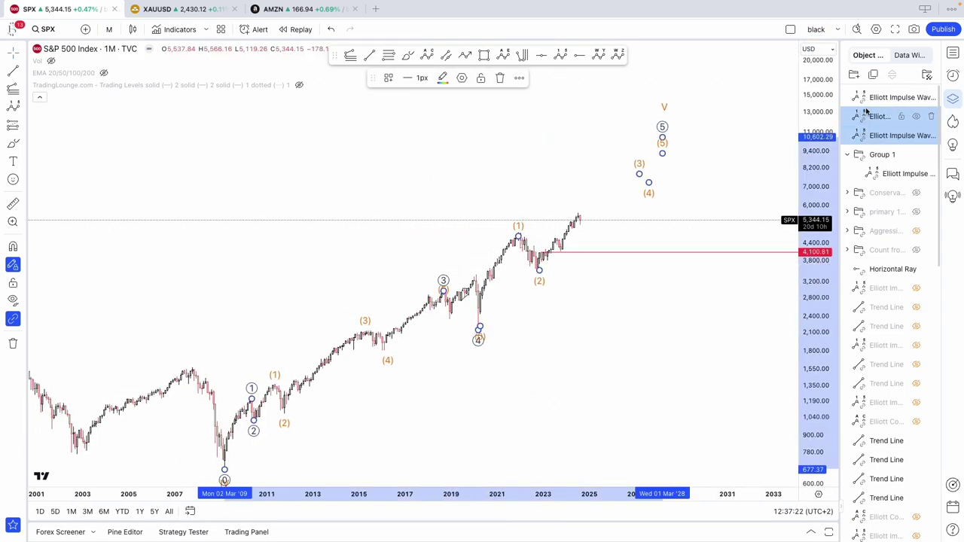
{"action": "left_click", "coordinate": [866, 99], "text": "ctrl"}
{"action": "left_click_drag", "start_coordinate": [866, 99], "coordinate": [868, 158]}
{"action": "left_click", "coordinate": [869, 97]}
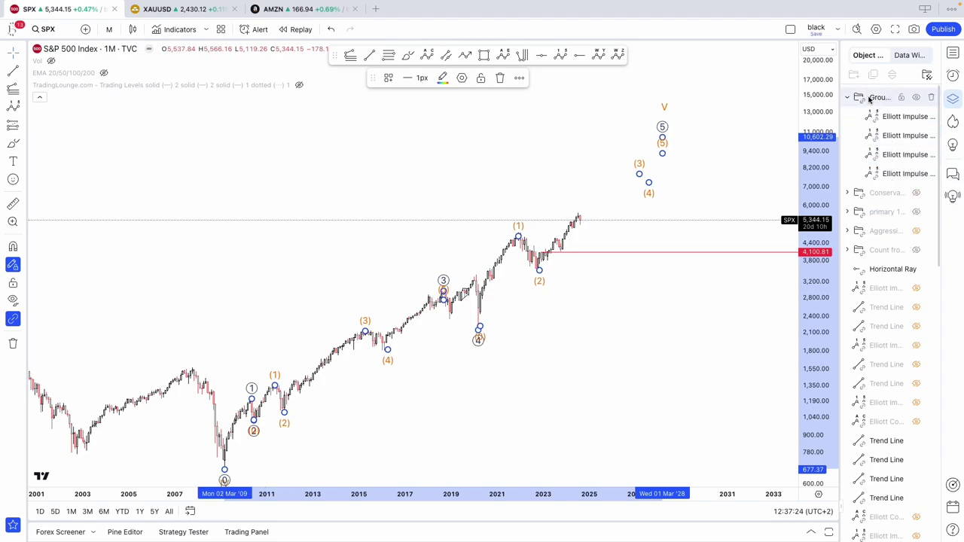
Step: Rename Group 1 as bullish LONG TERM and collapse it in the object tree
{"action": "right_click", "coordinate": [870, 97]}
{"action": "left_click", "coordinate": [871, 100]}
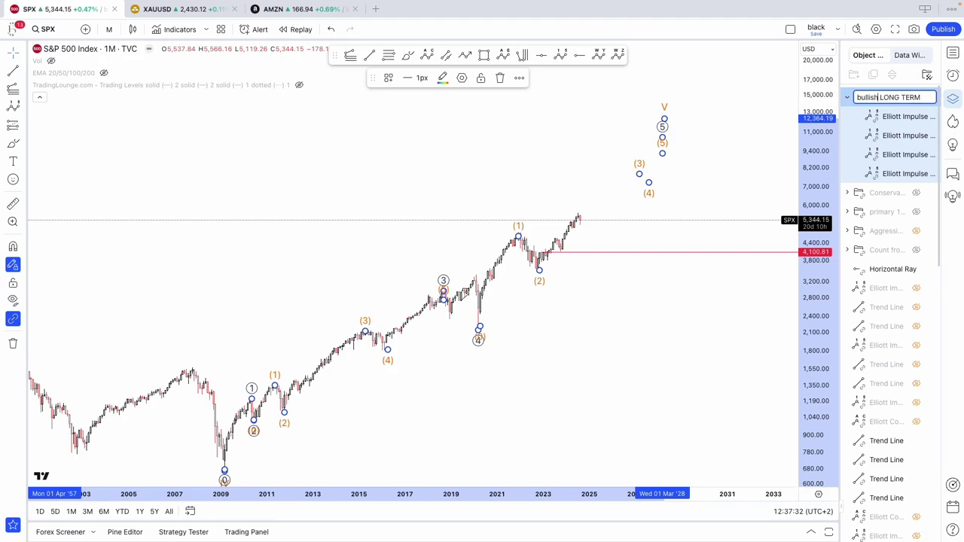
{"action": "left_click", "coordinate": [845, 99]}
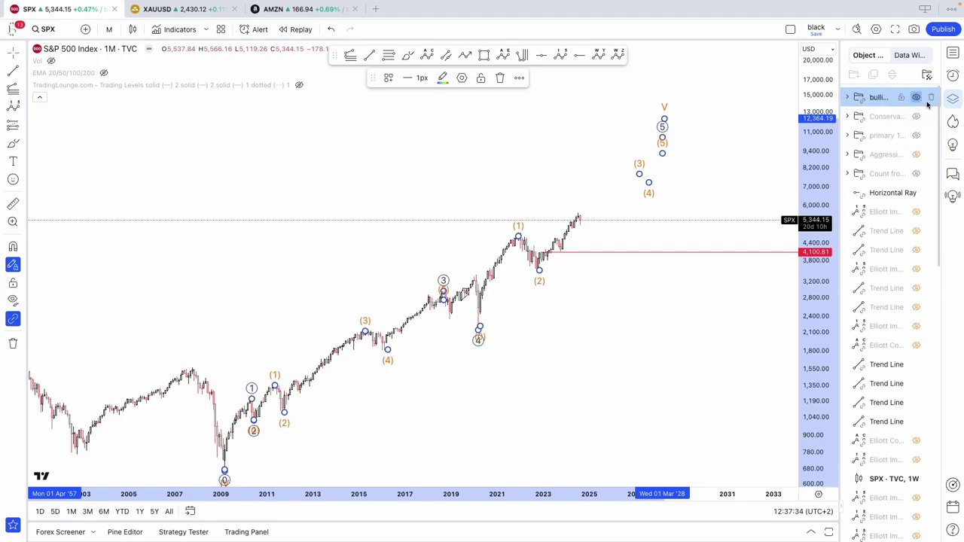
{"action": "left_click", "coordinate": [916, 99]}
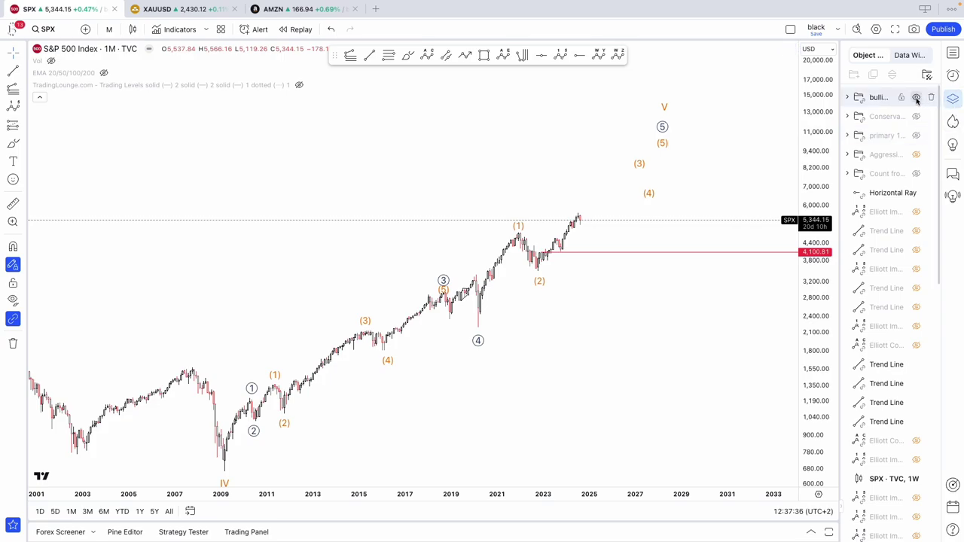
Step: Switch the chart to the daily interval and examine the price action from 2021 to the latest bar
{"action": "left_click", "coordinate": [108, 28]}
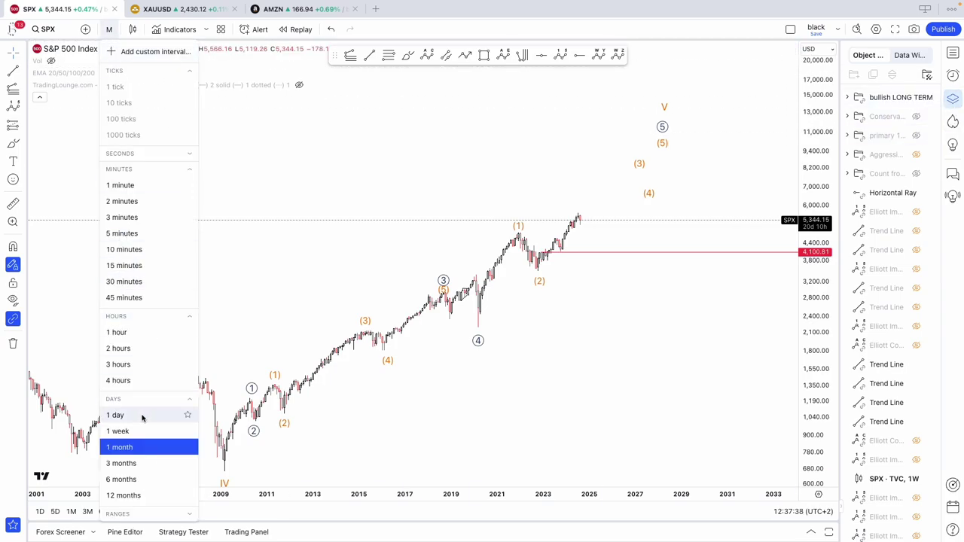
{"action": "left_click", "coordinate": [142, 416]}
{"action": "left_click", "coordinate": [812, 480]}
{"action": "left_click_drag", "start_coordinate": [810, 267], "coordinate": [813, 380]}
{"action": "scroll", "coordinate": [701, 331], "scroll_direction": "down", "scroll_amount": 10}
{"action": "left_click_drag", "start_coordinate": [830, 340], "coordinate": [831, 349]}
{"action": "scroll", "coordinate": [831, 349], "scroll_direction": "down", "scroll_amount": 5}
{"action": "scroll", "coordinate": [760, 339], "scroll_direction": "up", "scroll_amount": 8}
{"action": "left_click_drag", "start_coordinate": [730, 304], "coordinate": [670, 300]}
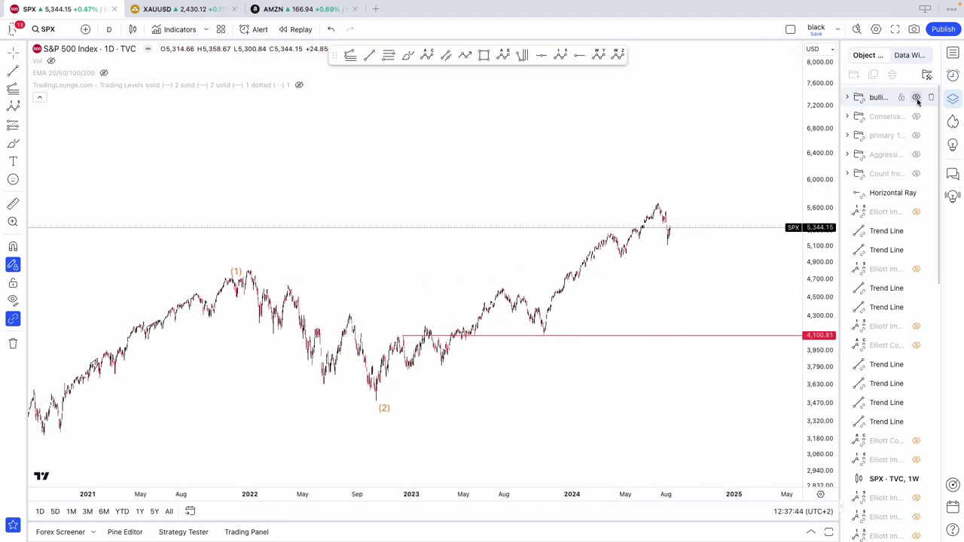
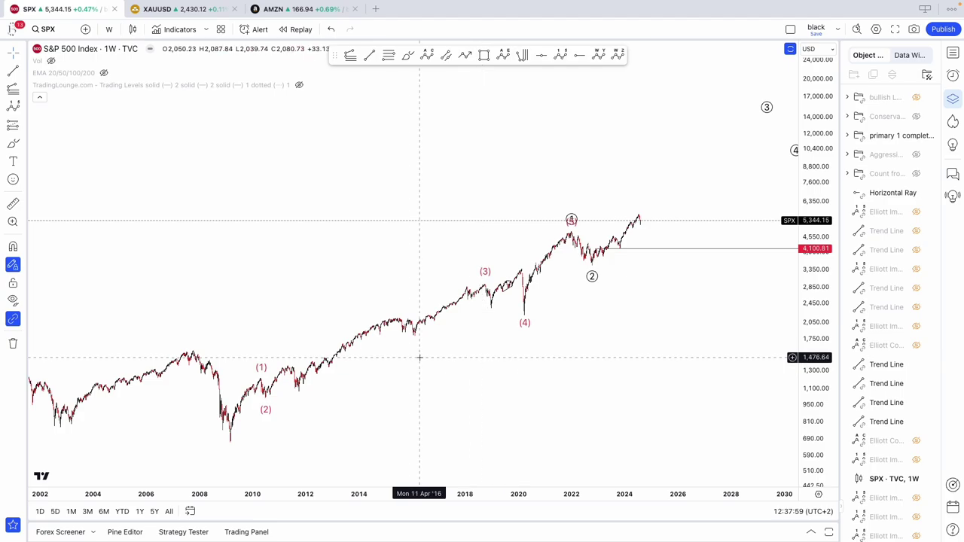
Step: Color the Intermediate (1)–(5) wave count from the 2009 low orange on the weekly chart of the primary 1 count
{"action": "scroll", "coordinate": [230, 369], "scroll_direction": "up", "scroll_amount": 1}
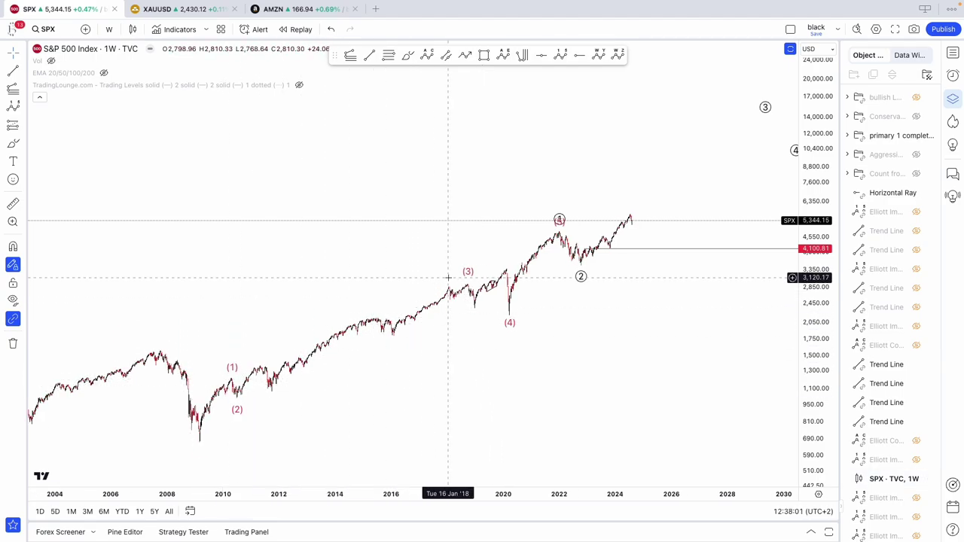
{"action": "left_click", "coordinate": [581, 271]}
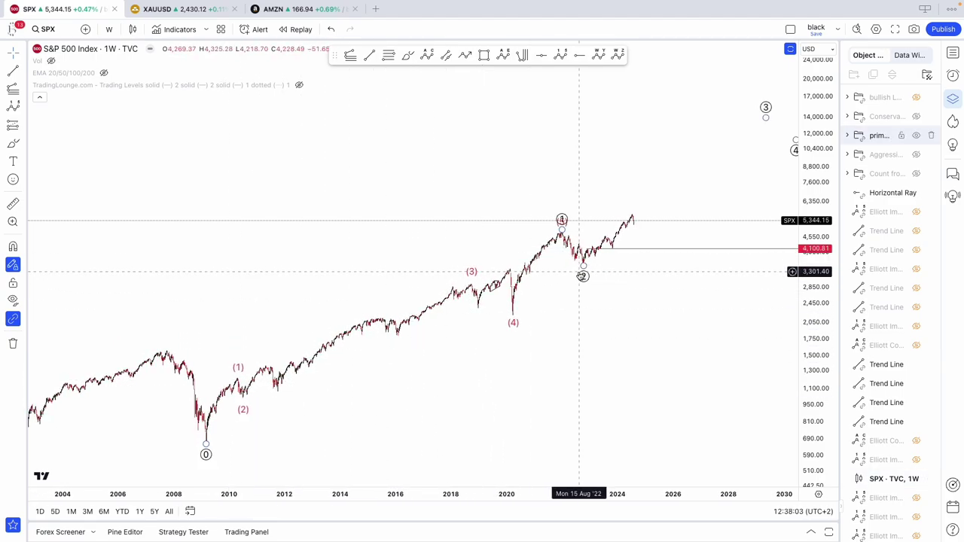
{"action": "scroll", "coordinate": [585, 276], "scroll_direction": "up", "scroll_amount": 1}
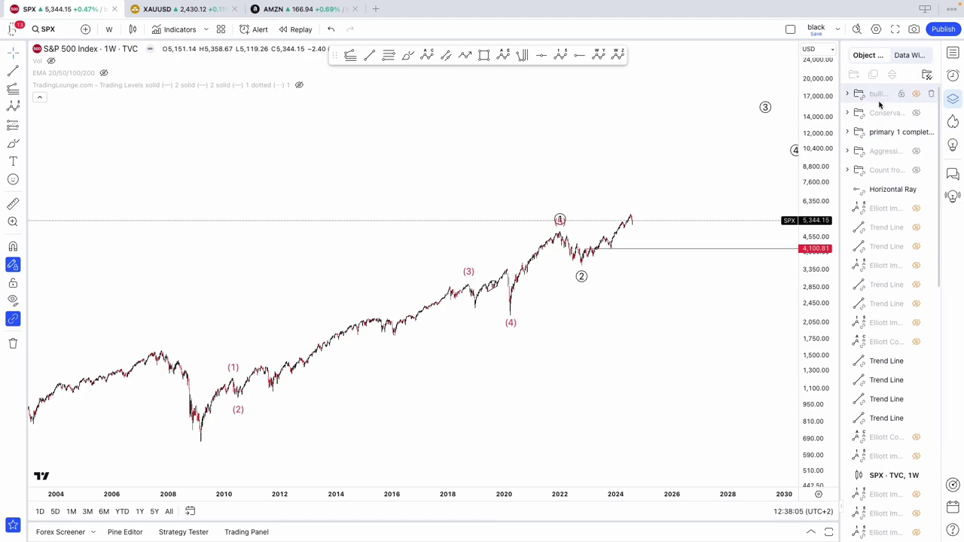
{"action": "left_click", "coordinate": [470, 278]}
{"action": "left_click", "coordinate": [407, 77]}
{"action": "left_click", "coordinate": [409, 207]}
Step: Raise the circled 1 endpoint above (5) to about 5,385 and color the Primary wave count dark navy
{"action": "left_click_drag", "start_coordinate": [560, 228], "coordinate": [563, 209]}
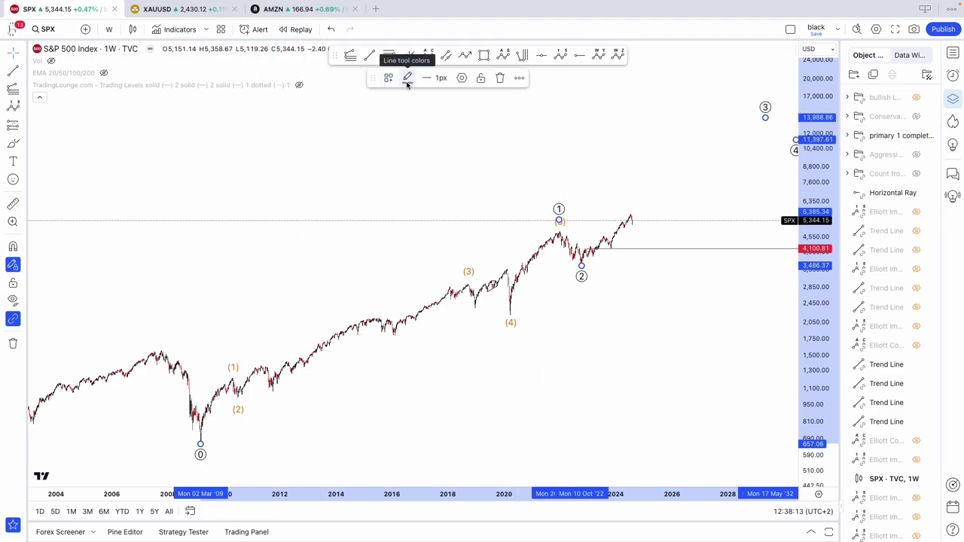
{"action": "left_click", "coordinate": [406, 79]}
{"action": "left_click", "coordinate": [419, 208]}
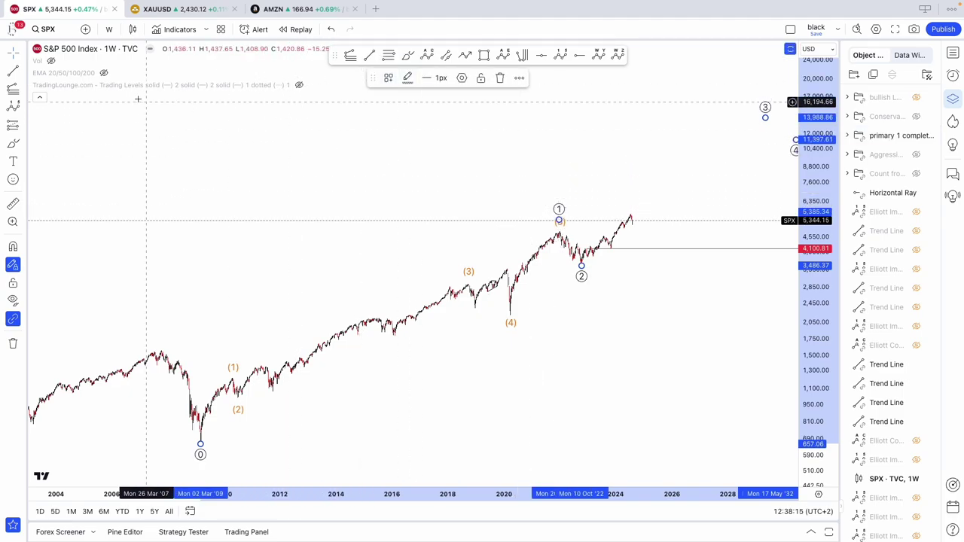
Step: Switch the chart to the daily interval and examine the wave count from the 2022 low up to wave (1)
{"action": "left_click", "coordinate": [109, 29]}
{"action": "left_click", "coordinate": [140, 414]}
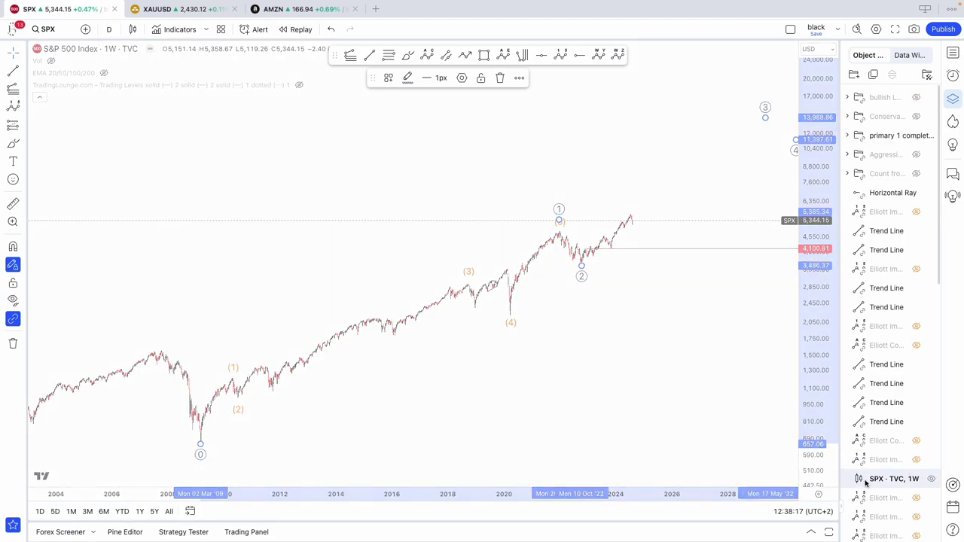
{"action": "scroll", "coordinate": [664, 403], "scroll_direction": "up", "scroll_amount": 6}
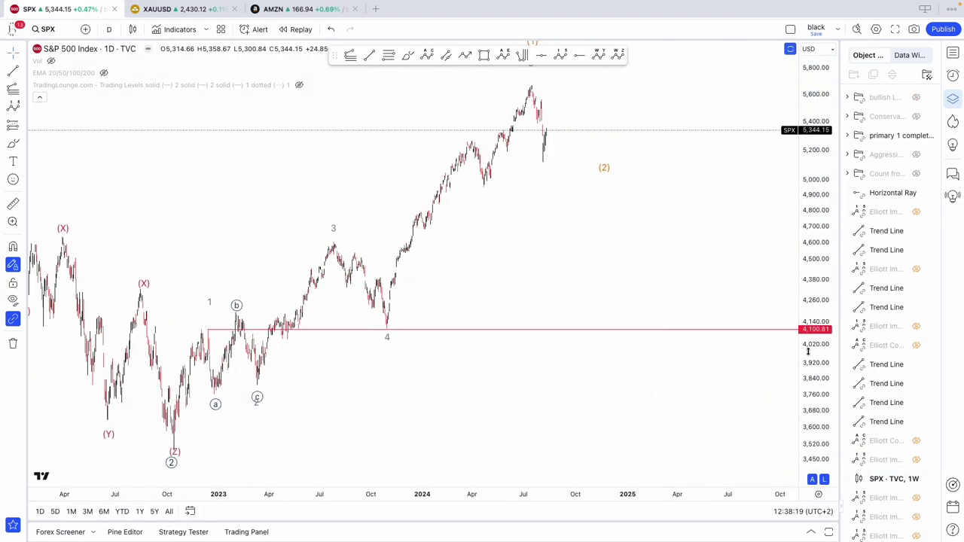
{"action": "left_click_drag", "start_coordinate": [804, 353], "coordinate": [805, 424]}
{"action": "left_click_drag", "start_coordinate": [549, 387], "coordinate": [609, 402]}
{"action": "scroll", "coordinate": [610, 402], "scroll_direction": "up", "scroll_amount": 2}
{"action": "scroll", "coordinate": [565, 301], "scroll_direction": "up", "scroll_amount": 3}
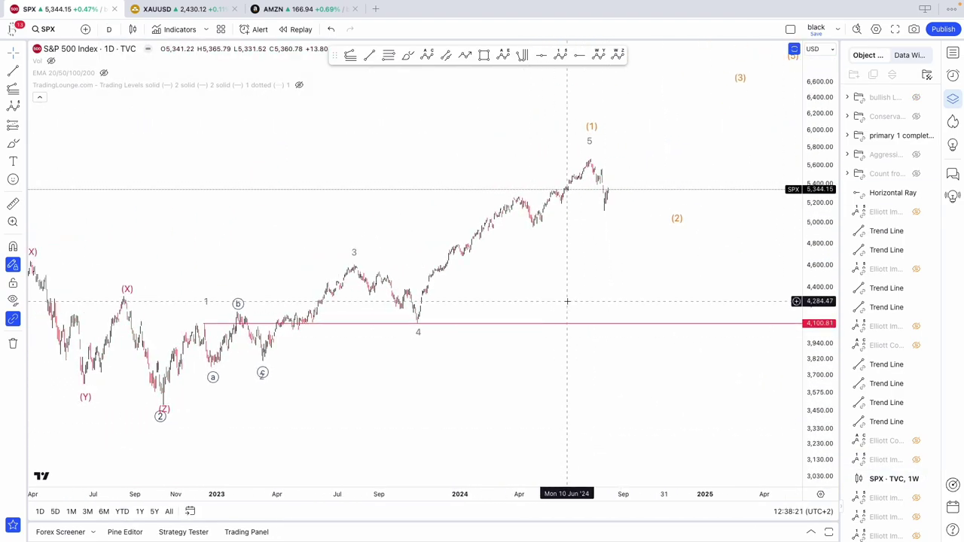
{"action": "scroll", "coordinate": [569, 279], "scroll_direction": "down", "scroll_amount": 5}
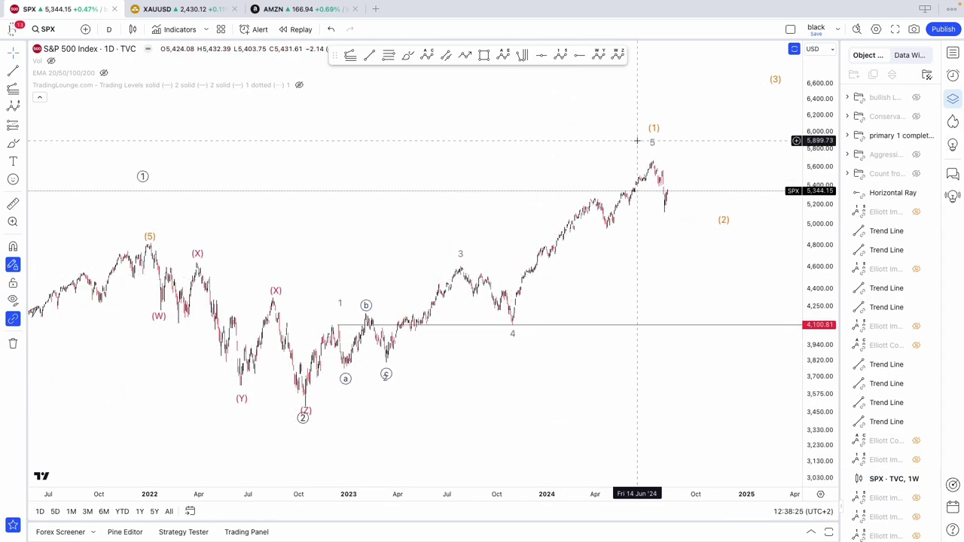
{"action": "scroll", "coordinate": [433, 199], "scroll_direction": "up", "scroll_amount": 3}
{"action": "scroll", "coordinate": [307, 310], "scroll_direction": "up", "scroll_amount": 3}
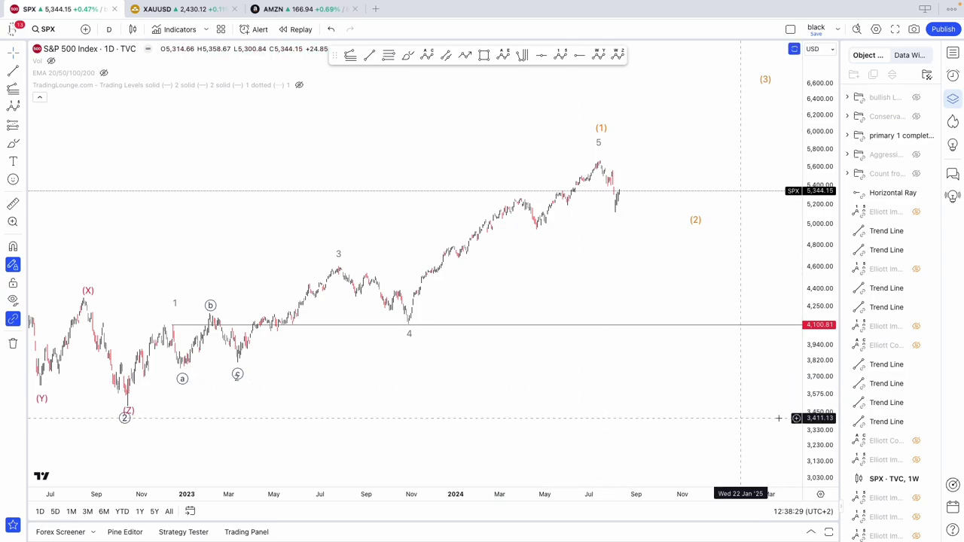
Step: Circle the October 2023 wave 4 low at the 4,100.81 horizontal line with the brush, and delete the circle
{"action": "left_click_drag", "start_coordinate": [820, 425], "coordinate": [819, 370]}
{"action": "left_click_drag", "start_coordinate": [565, 405], "coordinate": [648, 381]}
{"action": "scroll", "coordinate": [663, 407], "scroll_direction": "up", "scroll_amount": 2}
{"action": "left_click_drag", "start_coordinate": [794, 408], "coordinate": [808, 316]}
{"action": "left_click_drag", "start_coordinate": [491, 355], "coordinate": [682, 352]}
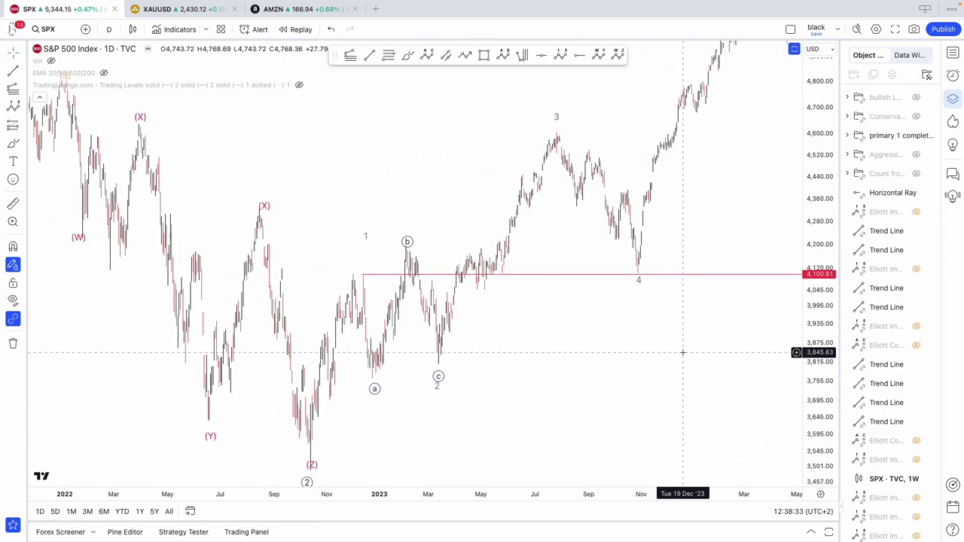
{"action": "scroll", "coordinate": [683, 352], "scroll_direction": "up", "scroll_amount": 6}
{"action": "left_click_drag", "start_coordinate": [816, 435], "coordinate": [815, 222]}
{"action": "scroll", "coordinate": [677, 256], "scroll_direction": "up", "scroll_amount": 5}
{"action": "left_click_drag", "start_coordinate": [603, 294], "coordinate": [792, 351]}
{"action": "scroll", "coordinate": [533, 327], "scroll_direction": "up", "scroll_amount": 2}
{"action": "left_click", "coordinate": [400, 335]}
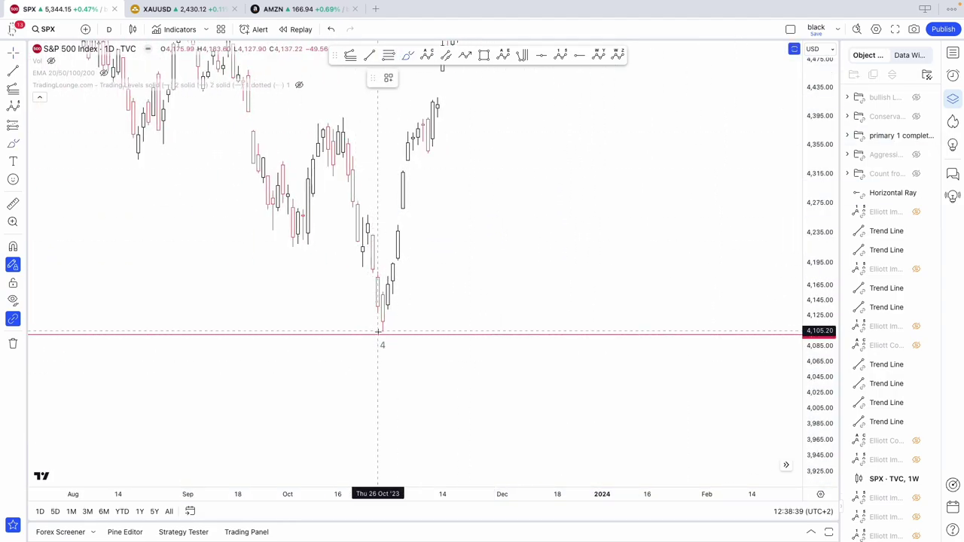
{"action": "left_click_drag", "start_coordinate": [378, 332], "coordinate": [348, 324]}
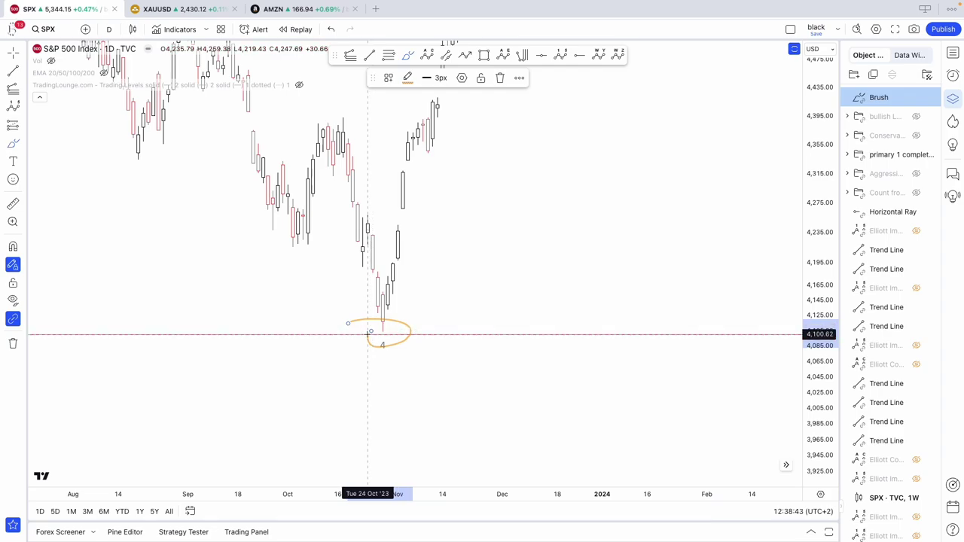
{"action": "key", "text": "Delete"}
Step: Examine the daily 1-2-3-4 wave sequence from the October 2022 low against the 4,100.81 horizontal line
{"action": "scroll", "coordinate": [677, 407], "scroll_direction": "down", "scroll_amount": 5}
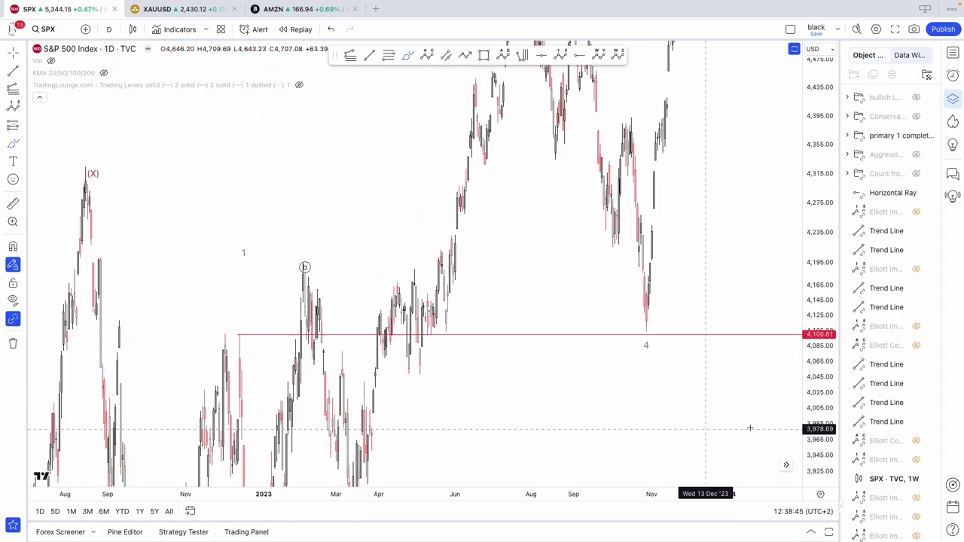
{"action": "scroll", "coordinate": [851, 418], "scroll_direction": "down", "scroll_amount": 3}
{"action": "scroll", "coordinate": [818, 411], "scroll_direction": "down", "scroll_amount": 5}
{"action": "scroll", "coordinate": [818, 411], "scroll_direction": "up", "scroll_amount": 2}
{"action": "scroll", "coordinate": [671, 367], "scroll_direction": "up", "scroll_amount": 1}
{"action": "left_click_drag", "start_coordinate": [531, 359], "coordinate": [421, 388]}
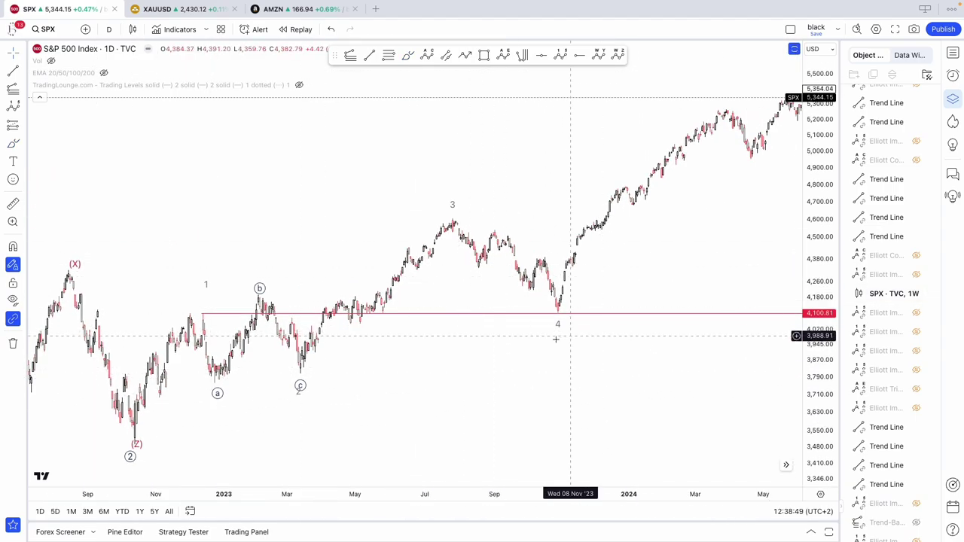
Step: Draw an Elliott impulse wave from the October 2023 wave 4 low through the intervening swings to the July 2024 high
{"action": "left_click_drag", "start_coordinate": [572, 284], "coordinate": [83, 286]}
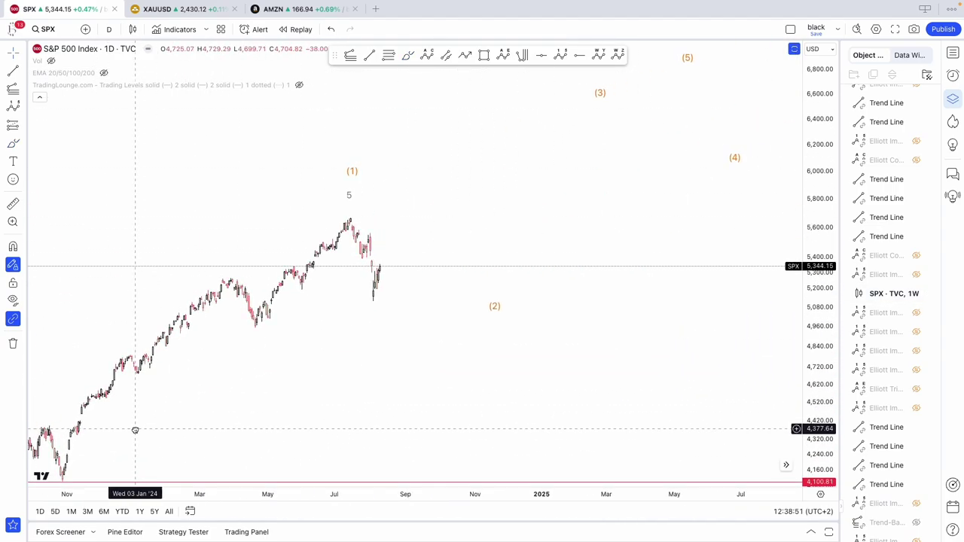
{"action": "left_click_drag", "start_coordinate": [243, 346], "coordinate": [320, 264]}
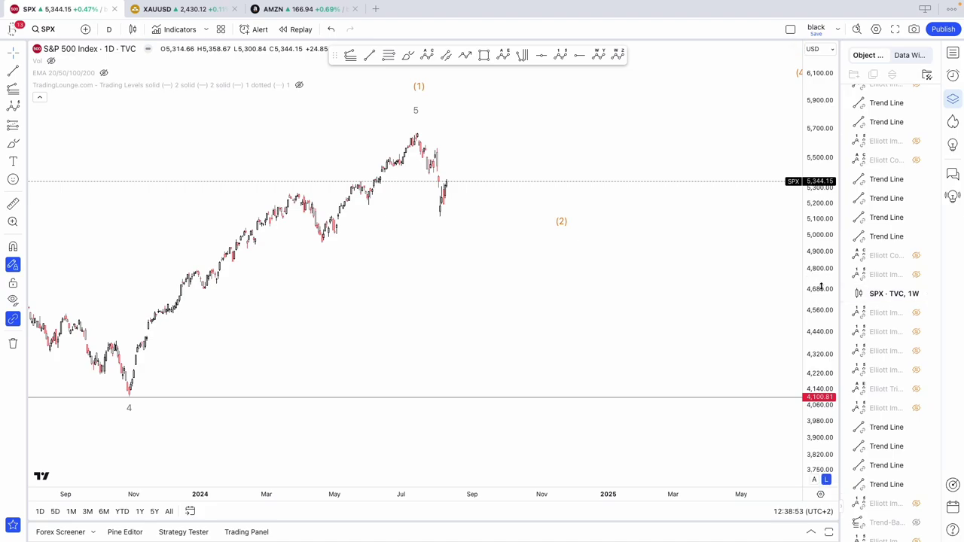
{"action": "scroll", "coordinate": [807, 280], "scroll_direction": "down", "scroll_amount": 5}
{"action": "scroll", "coordinate": [376, 316], "scroll_direction": "up", "scroll_amount": 3}
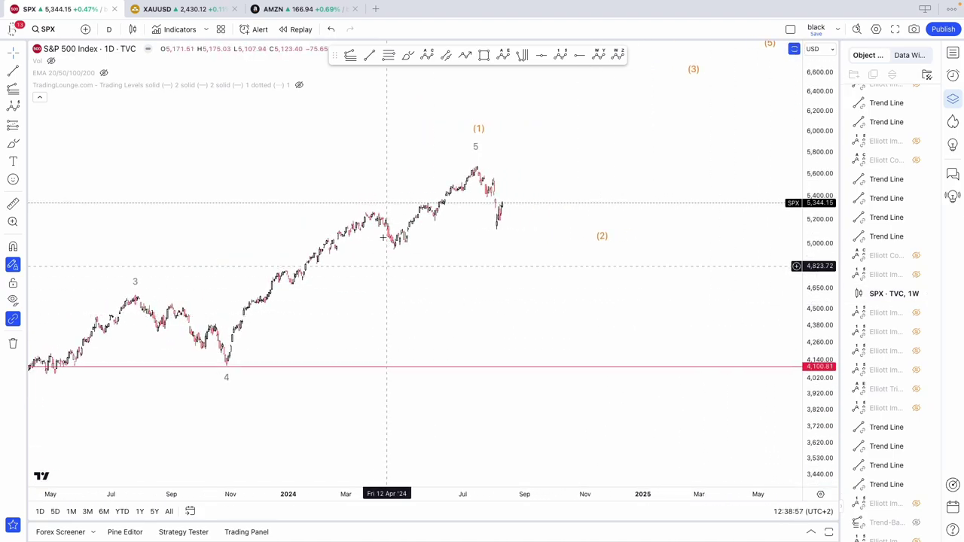
{"action": "scroll", "coordinate": [269, 277], "scroll_direction": "down", "scroll_amount": 5}
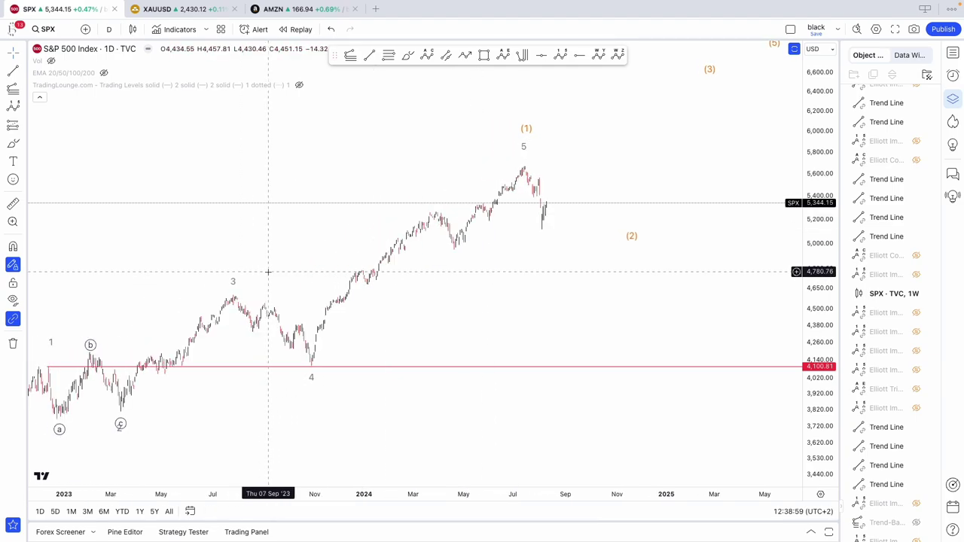
{"action": "scroll", "coordinate": [505, 96], "scroll_direction": "up", "scroll_amount": 2}
{"action": "left_click", "coordinate": [561, 56]}
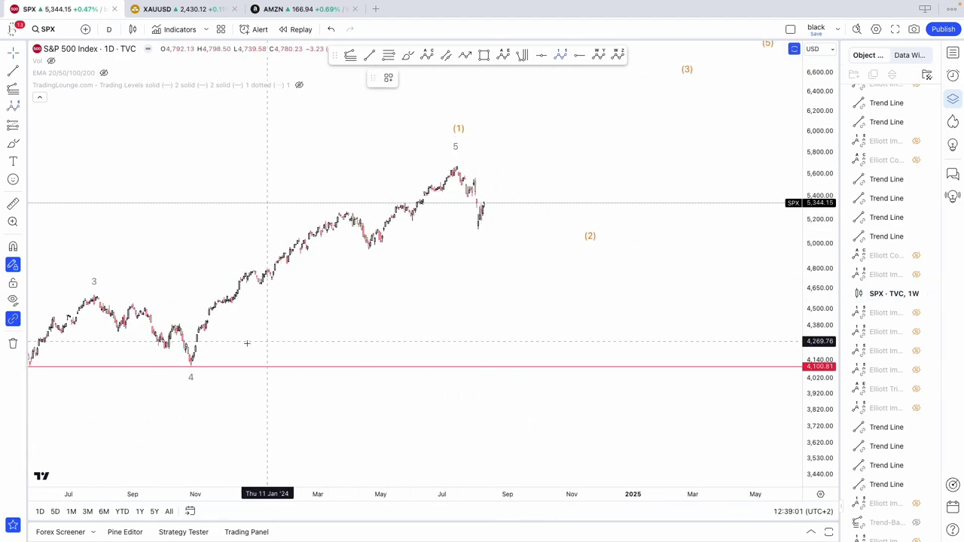
{"action": "left_click", "coordinate": [189, 363]}
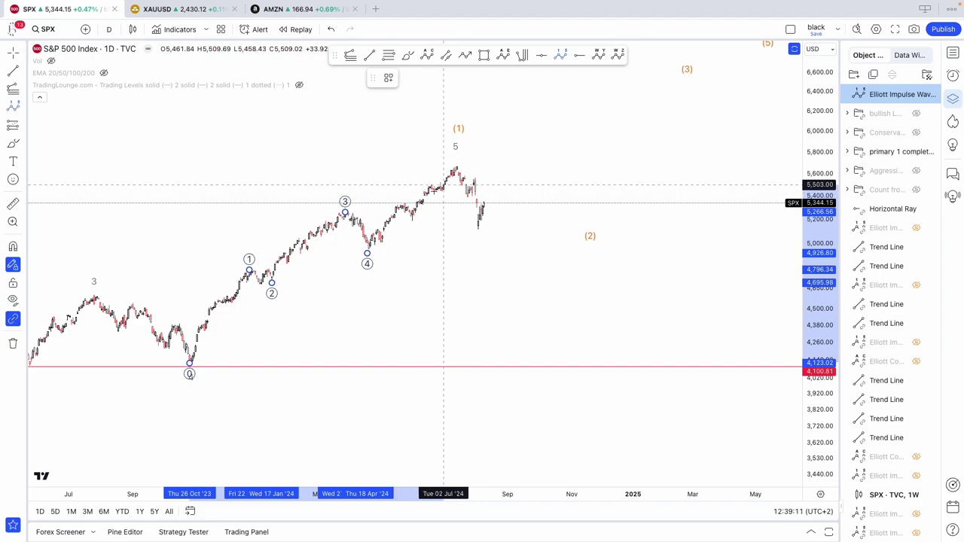
Step: Set the new impulse wave's degree to circled lowercase Roman numerals and give its labels a dark color
{"action": "right_click", "coordinate": [458, 168]}
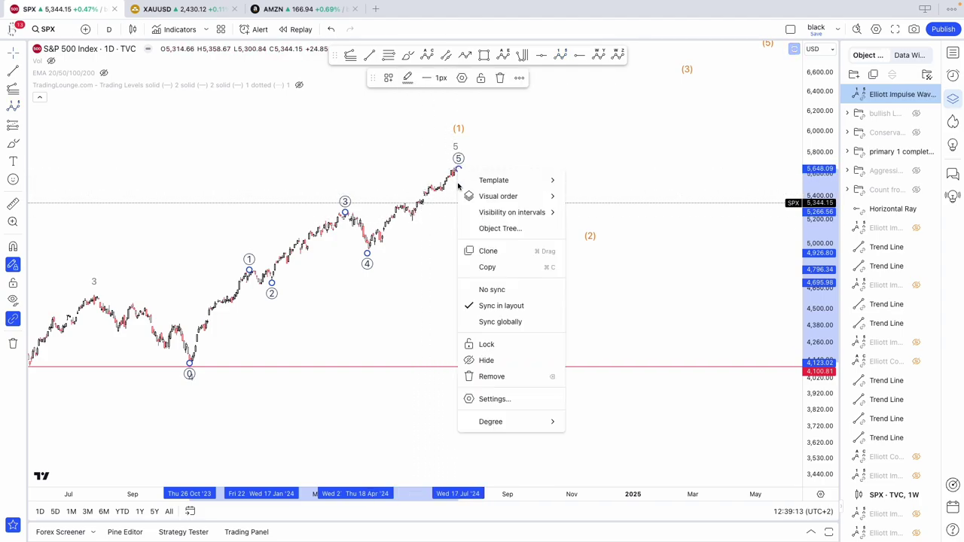
{"action": "mouse_move", "coordinate": [540, 427]}
{"action": "left_click", "coordinate": [631, 451]}
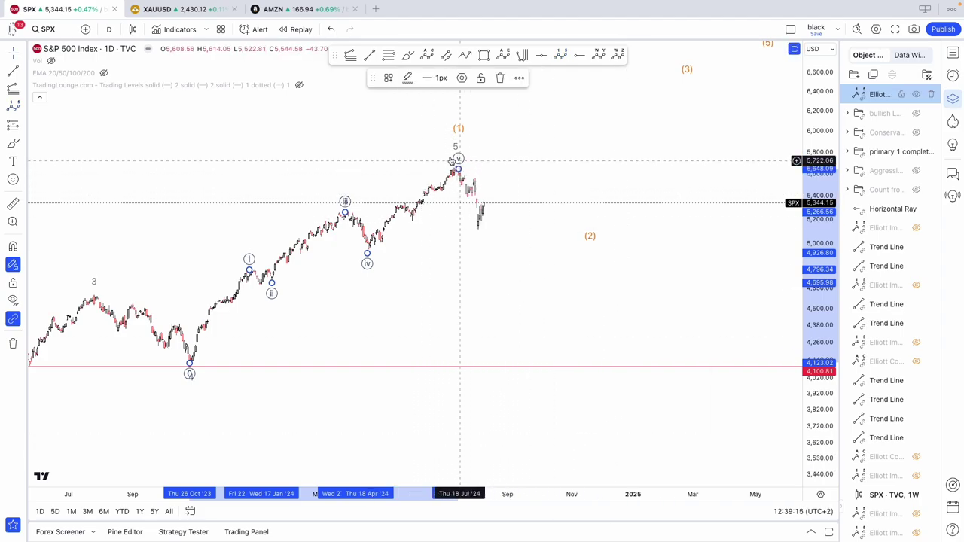
{"action": "left_click", "coordinate": [407, 77]}
{"action": "left_click", "coordinate": [353, 247]}
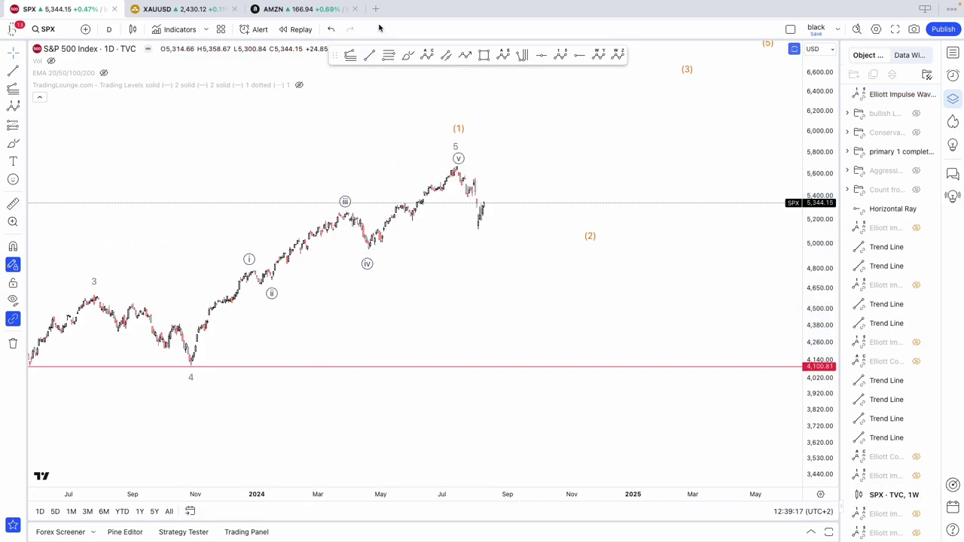
Step: Move the circled iv point up to about 4,995 and the circled ii point up to about 4,727
{"action": "left_click", "coordinate": [368, 254]}
{"action": "left_click", "coordinate": [343, 256]}
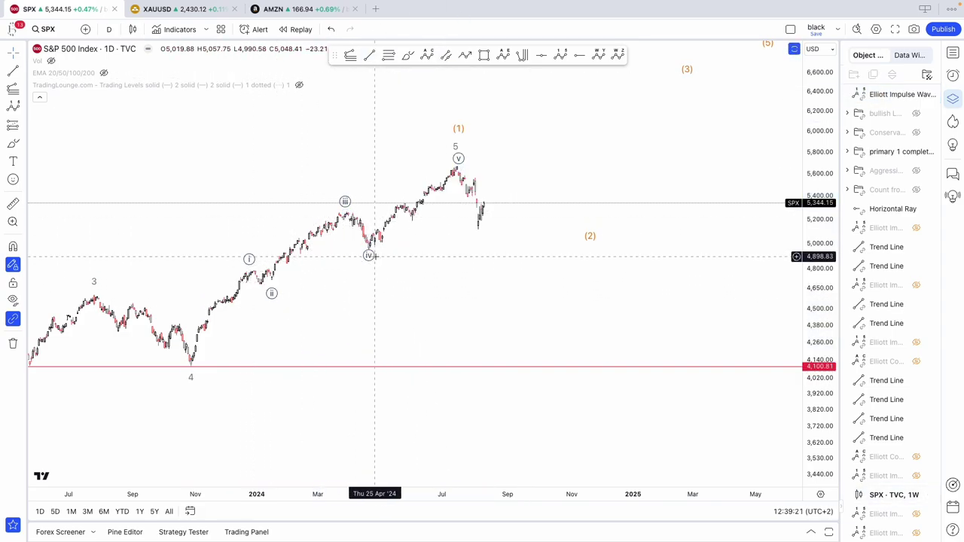
{"action": "left_click_drag", "start_coordinate": [268, 288], "coordinate": [271, 278]}
{"action": "left_click", "coordinate": [348, 286]}
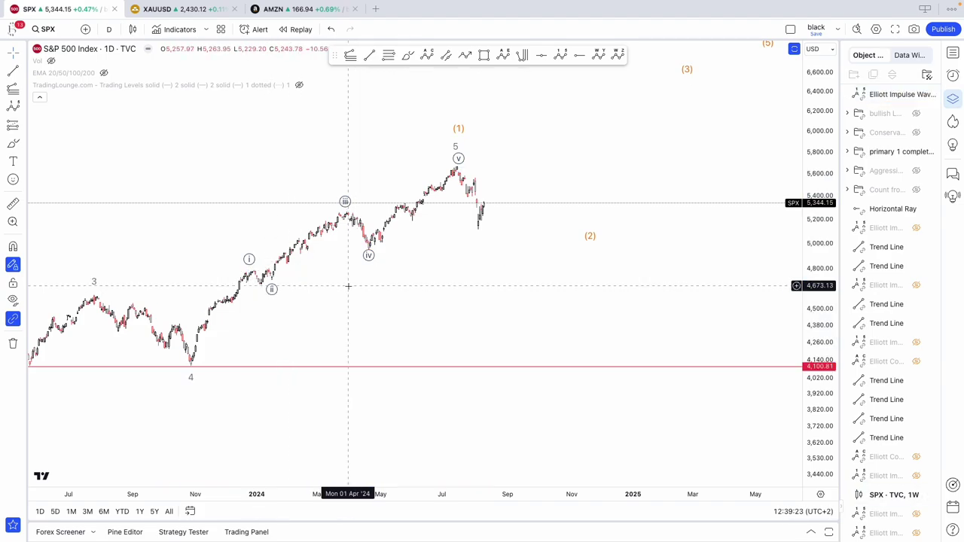
Step: Put the new impulse wave into the primary 1 completed group, and move that group above the Conservative group
{"action": "left_click", "coordinate": [877, 96]}
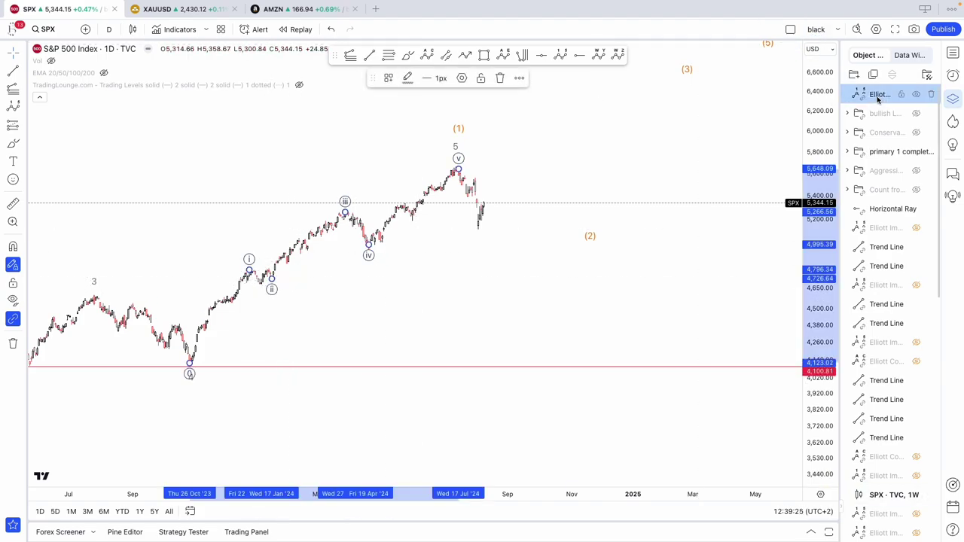
{"action": "left_click_drag", "start_coordinate": [878, 141], "coordinate": [880, 152]}
{"action": "scroll", "coordinate": [828, 150], "scroll_direction": "down", "scroll_amount": 1}
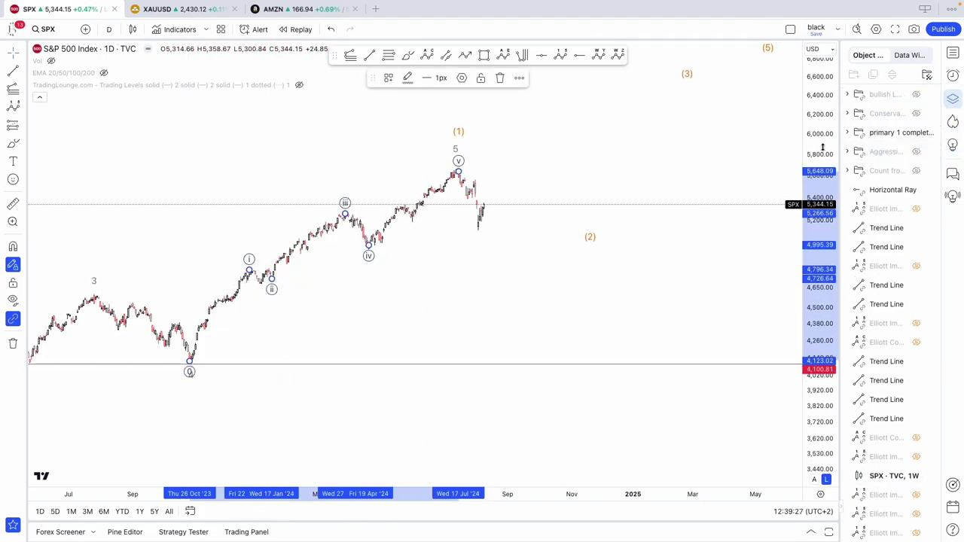
{"action": "scroll", "coordinate": [753, 135], "scroll_direction": "down", "scroll_amount": 2}
{"action": "left_click_drag", "start_coordinate": [875, 133], "coordinate": [881, 113]}
{"action": "scroll", "coordinate": [763, 161], "scroll_direction": "down", "scroll_amount": 3}
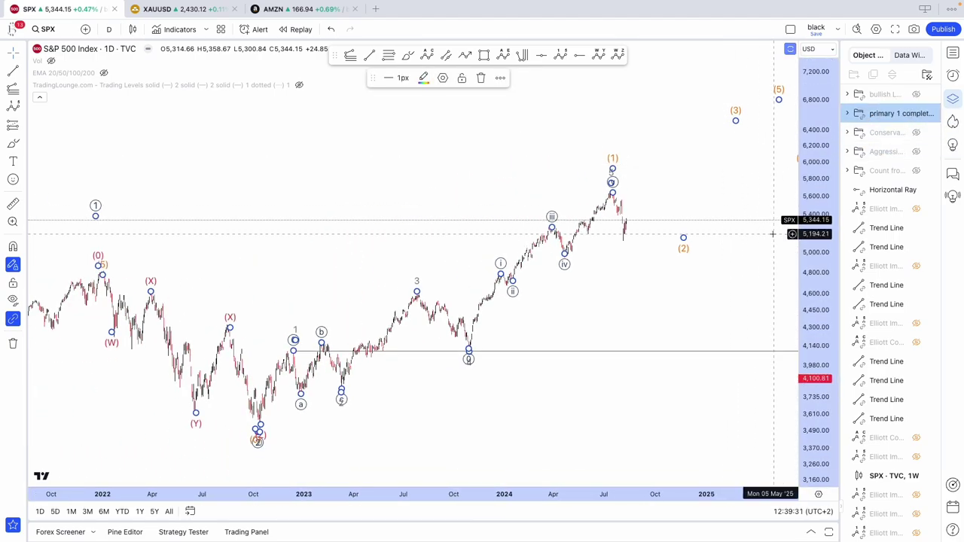
Step: Compare the primary 1 completed count with the Conservative count by toggling the visibility of the two groups
{"action": "left_click", "coordinate": [916, 113]}
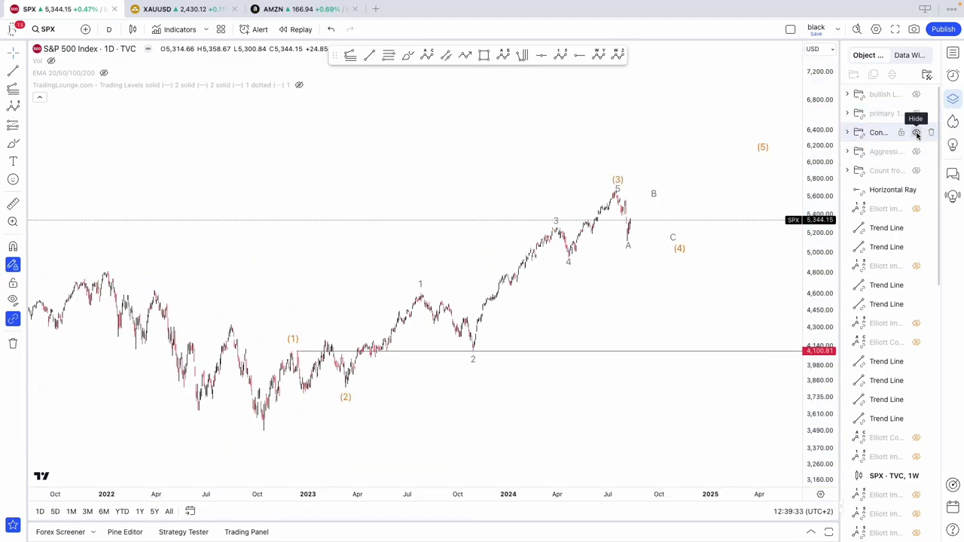
{"action": "left_click", "coordinate": [915, 115]}
{"action": "scroll", "coordinate": [697, 204], "scroll_direction": "up", "scroll_amount": 3}
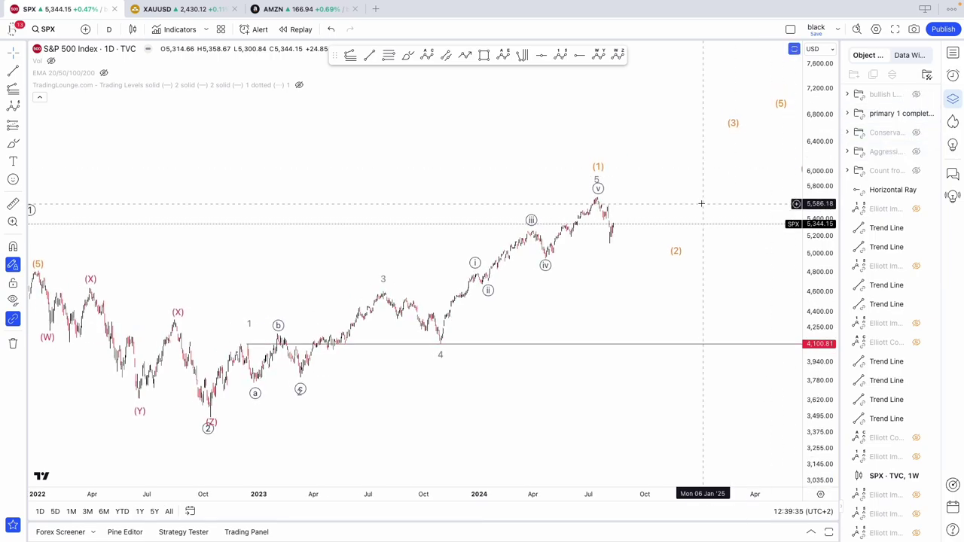
{"action": "scroll", "coordinate": [692, 203], "scroll_direction": "down", "scroll_amount": 3}
{"action": "scroll", "coordinate": [753, 264], "scroll_direction": "up", "scroll_amount": 3}
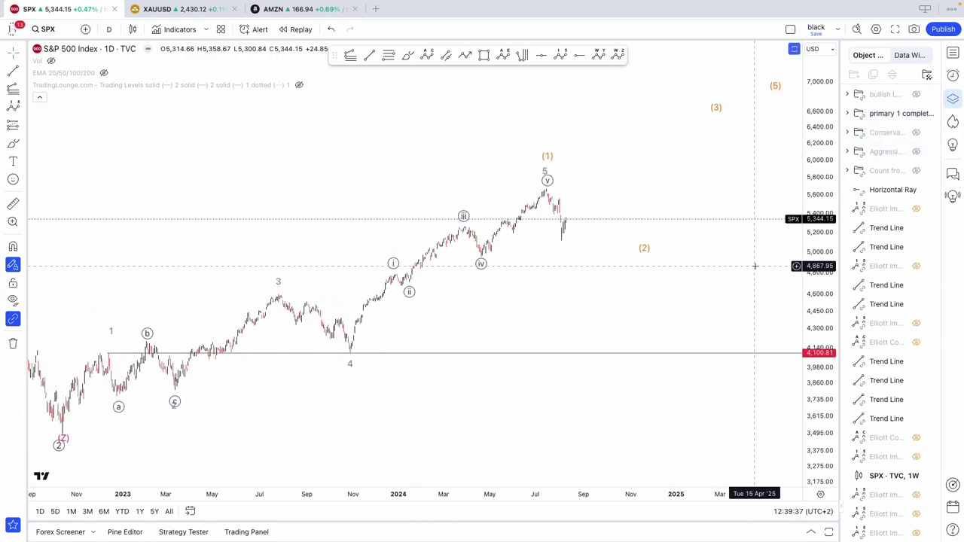
{"action": "scroll", "coordinate": [657, 252], "scroll_direction": "up", "scroll_amount": 2}
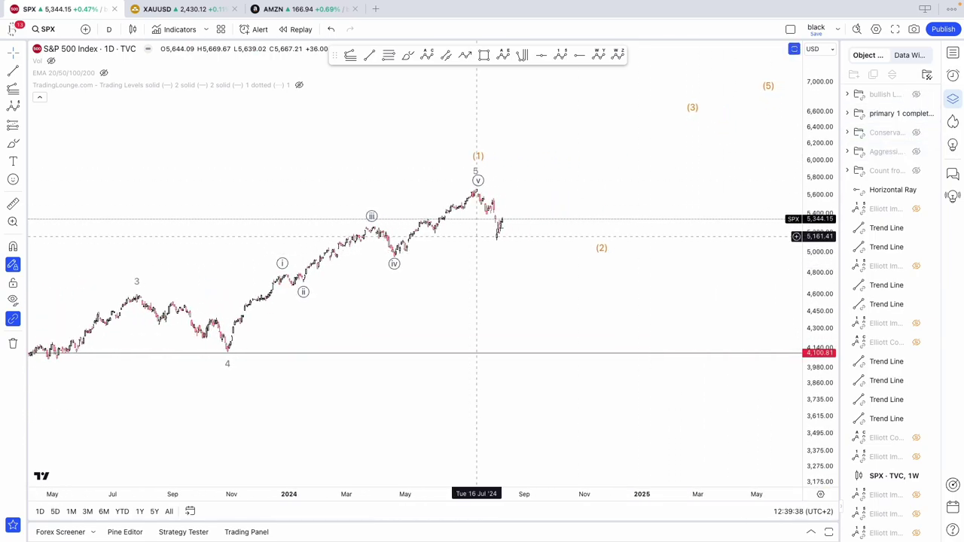
Step: Draw an A-B-C correction from the July 2024 high with A at the August low, moving C to about 5,075 and wave (2) below it
{"action": "left_click", "coordinate": [475, 185]}
{"action": "left_click", "coordinate": [495, 241]}
{"action": "left_click", "coordinate": [548, 204]}
{"action": "left_click", "coordinate": [568, 244]}
{"action": "left_click_drag", "start_coordinate": [603, 246], "coordinate": [573, 260]}
{"action": "left_click_drag", "start_coordinate": [548, 204], "coordinate": [555, 263]}
{"action": "left_click", "coordinate": [643, 276]}
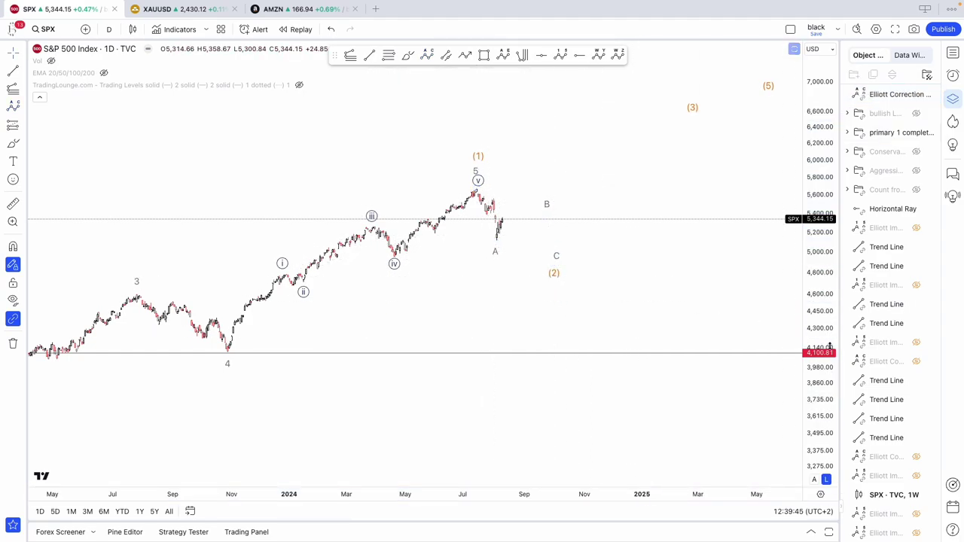
Step: Draw a zigzag projection path from the wave A low up toward B and down to C
{"action": "left_click_drag", "start_coordinate": [828, 343], "coordinate": [828, 322]}
{"action": "scroll", "coordinate": [678, 270], "scroll_direction": "up", "scroll_amount": 2}
{"action": "left_click", "coordinate": [465, 56]}
{"action": "left_click", "coordinate": [428, 240]}
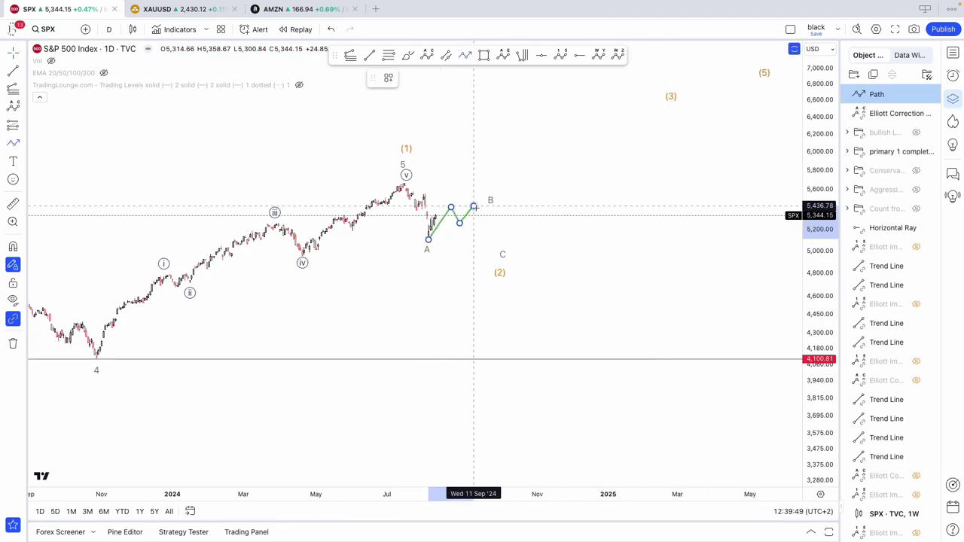
{"action": "double_click", "coordinate": [489, 249]}
Step: Nudge the wave (2) endpoint so it sits directly beneath the C label
{"action": "mouse_move", "coordinate": [499, 266]}
{"action": "left_mouse_down"}
{"action": "mouse_move", "coordinate": [427, 244]}
{"action": "mouse_move", "coordinate": [501, 261]}
{"action": "left_mouse_up"}
{"action": "left_click", "coordinate": [441, 291]}
{"action": "left_click", "coordinate": [452, 213]}
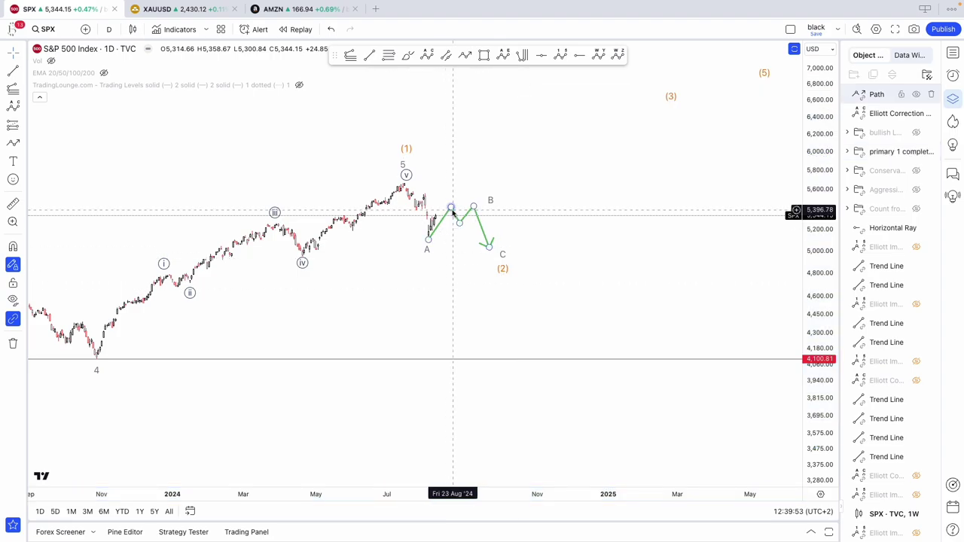
{"action": "left_click", "coordinate": [440, 189]}
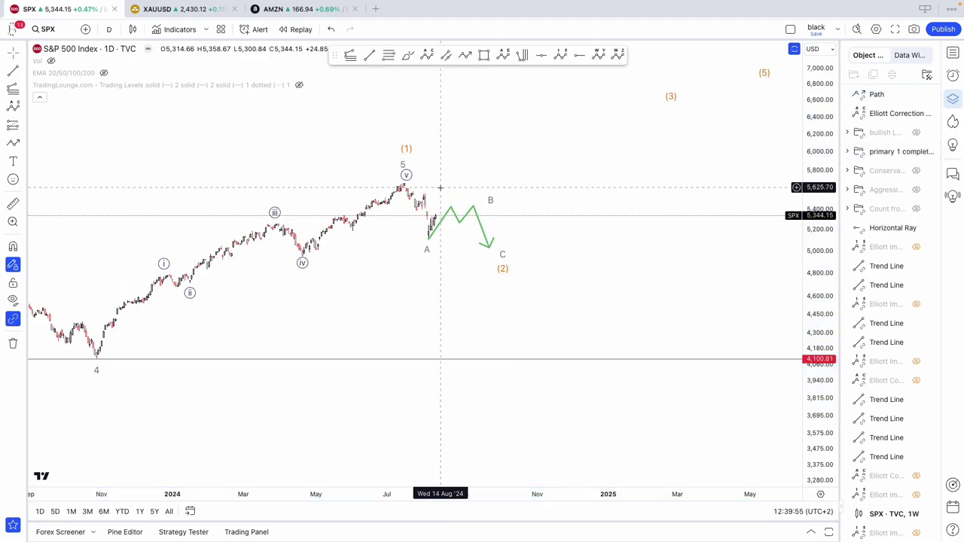
Step: Review the projected A-B-C correction within the daily count, and delete the green projection path
{"action": "left_click_drag", "start_coordinate": [441, 185], "coordinate": [544, 142]}
{"action": "left_click", "coordinate": [552, 210]}
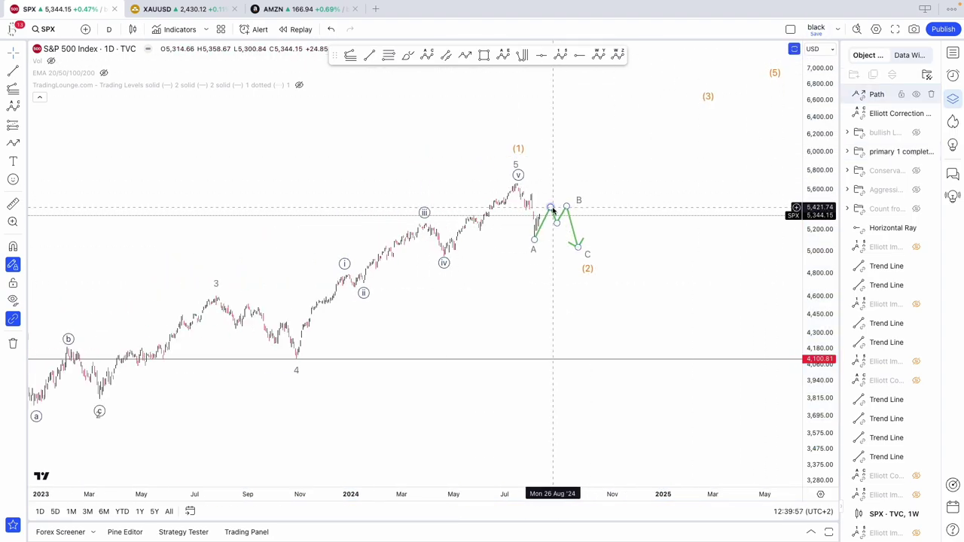
{"action": "scroll", "coordinate": [552, 210], "scroll_direction": "down", "scroll_amount": 2}
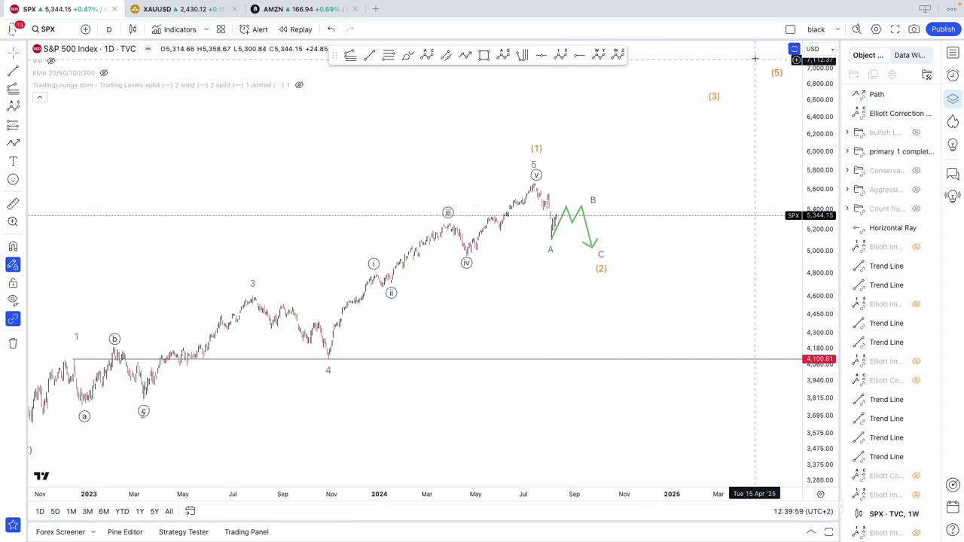
{"action": "scroll", "coordinate": [634, 125], "scroll_direction": "up", "scroll_amount": 3}
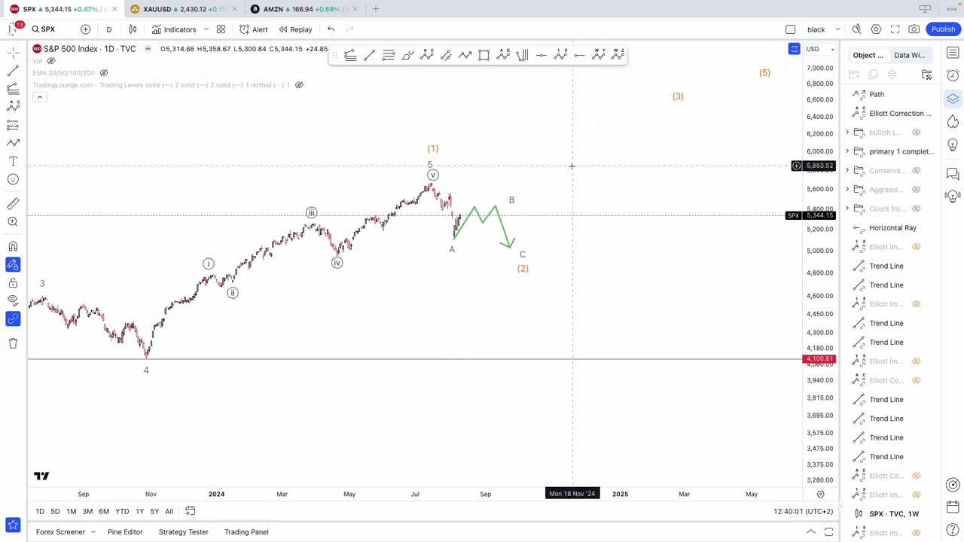
{"action": "left_click_drag", "start_coordinate": [570, 165], "coordinate": [707, 170]}
{"action": "scroll", "coordinate": [708, 170], "scroll_direction": "down", "scroll_amount": 2}
{"action": "scroll", "coordinate": [708, 170], "scroll_direction": "up", "scroll_amount": 1}
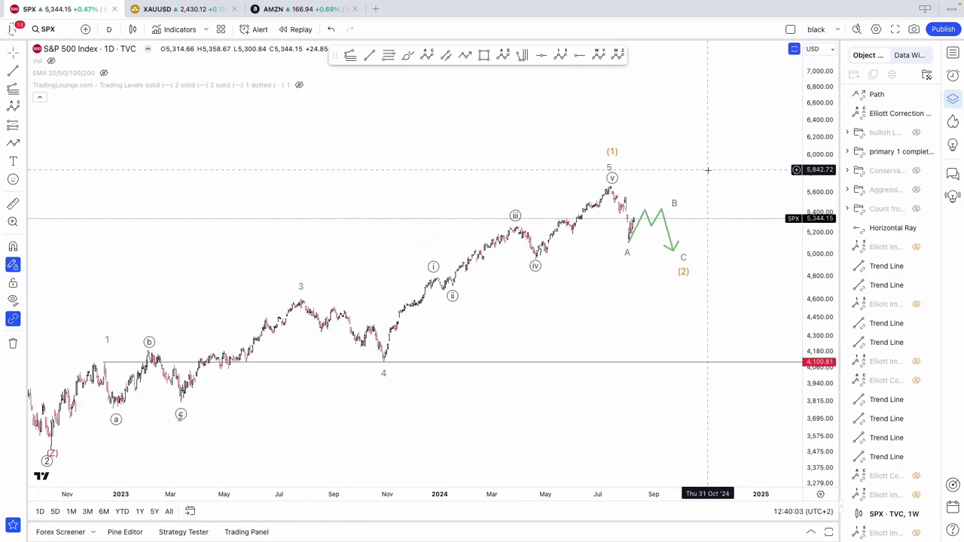
{"action": "scroll", "coordinate": [708, 170], "scroll_direction": "up", "scroll_amount": 2}
{"action": "left_click", "coordinate": [637, 215]}
{"action": "key", "text": "Delete"}
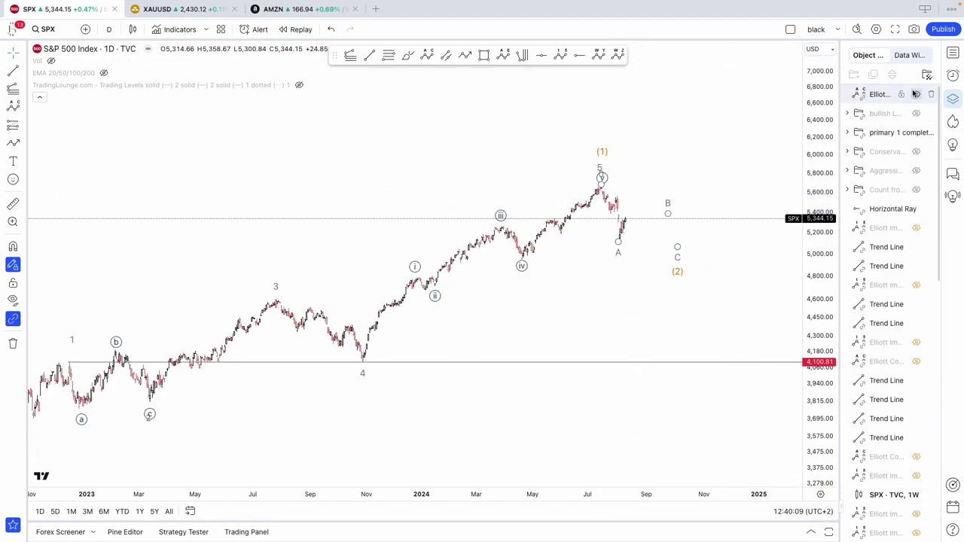
Step: Move the A-B-C correction into the primary 1 completed group, hide that group and show the Conservative group
{"action": "left_click_drag", "start_coordinate": [872, 96], "coordinate": [874, 133]}
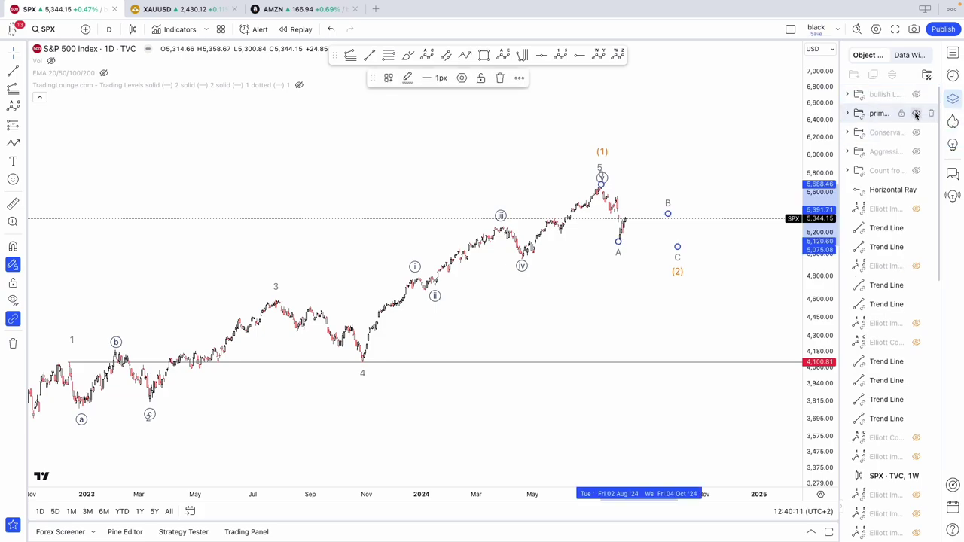
{"action": "left_click", "coordinate": [918, 114]}
{"action": "left_click", "coordinate": [916, 133]}
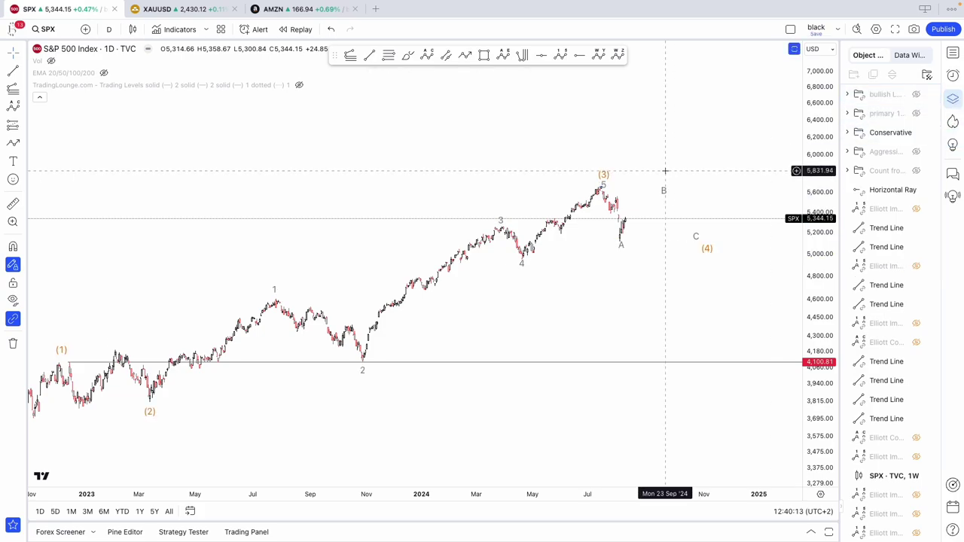
Step: Move wave (4) of the Conservative count to the August 2024 low at about 5,092
{"action": "scroll", "coordinate": [51, 435], "scroll_direction": "down", "scroll_amount": 2}
{"action": "scroll", "coordinate": [128, 392], "scroll_direction": "up", "scroll_amount": 2}
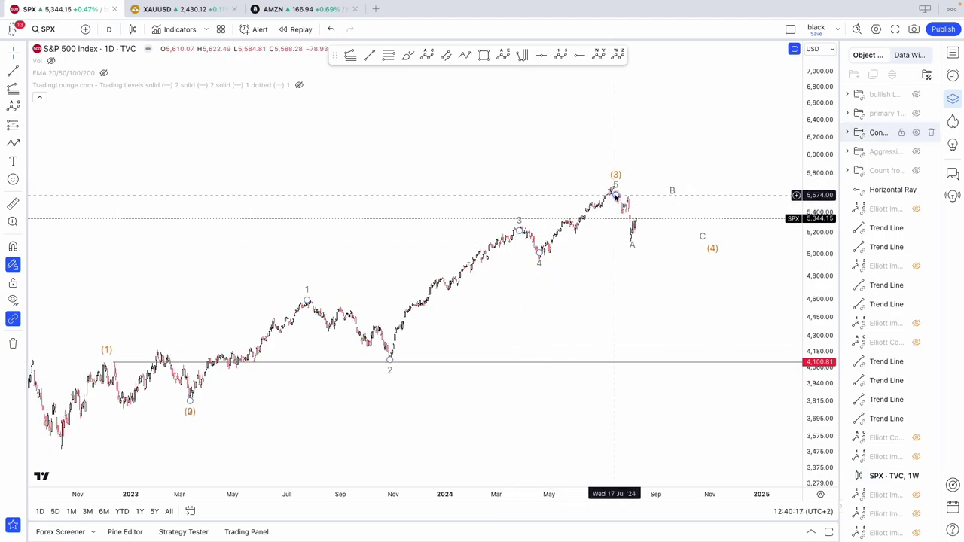
{"action": "left_click", "coordinate": [613, 194]}
{"action": "scroll", "coordinate": [632, 215], "scroll_direction": "up", "scroll_amount": 1}
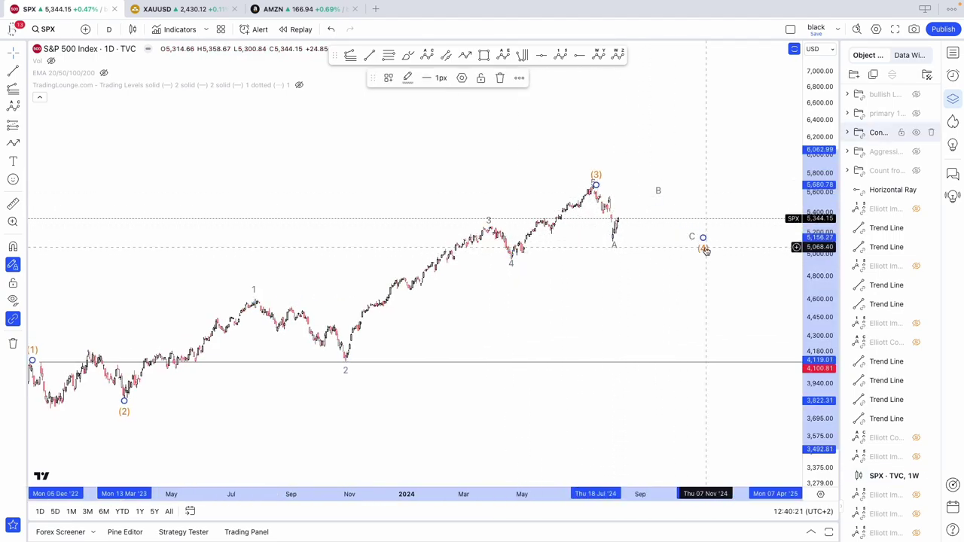
{"action": "scroll", "coordinate": [706, 251], "scroll_direction": "down", "scroll_amount": 1}
{"action": "left_click_drag", "start_coordinate": [707, 251], "coordinate": [632, 254]}
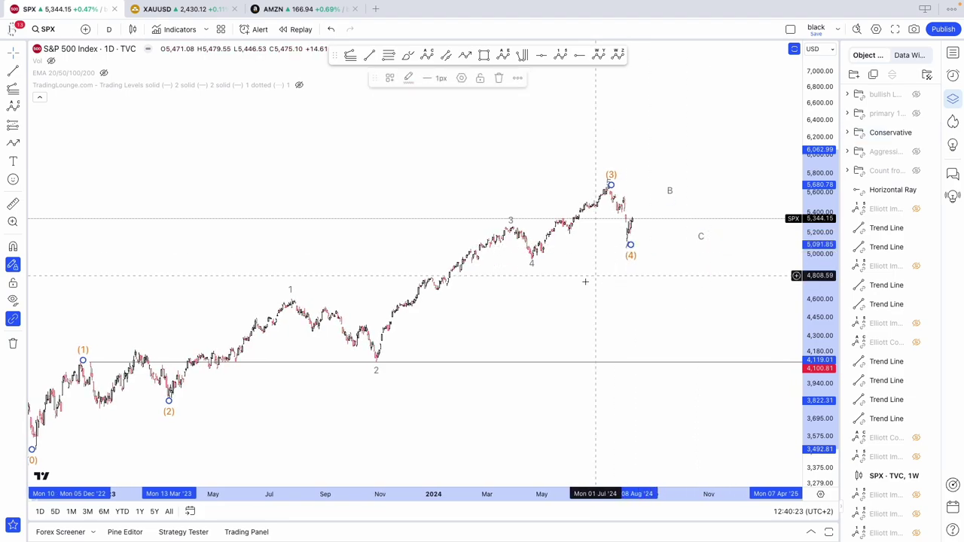
{"action": "left_click", "coordinate": [543, 266]}
Step: Circle the (1)-(2) and (3)-(4) corrections with the brush, and sketch a freehand path from the August low through B to C
{"action": "scroll", "coordinate": [399, 73], "scroll_direction": "down", "scroll_amount": 1}
{"action": "mouse_move", "coordinate": [180, 336]}
{"action": "left_mouse_down"}
{"action": "mouse_move", "coordinate": [237, 392]}
{"action": "mouse_move", "coordinate": [115, 343]}
{"action": "left_mouse_up"}
{"action": "scroll", "coordinate": [166, 344], "scroll_direction": "up", "scroll_amount": 2}
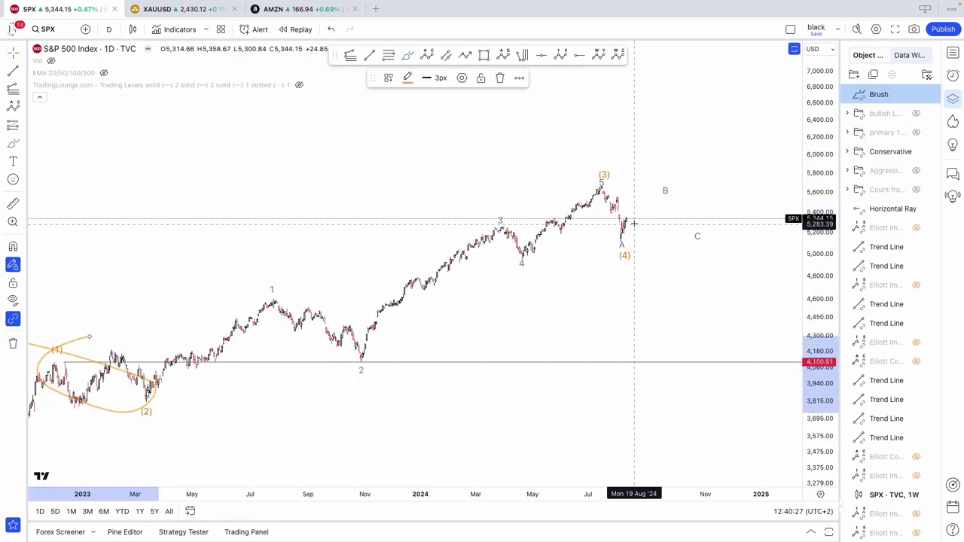
{"action": "left_click_drag", "start_coordinate": [633, 223], "coordinate": [566, 160]}
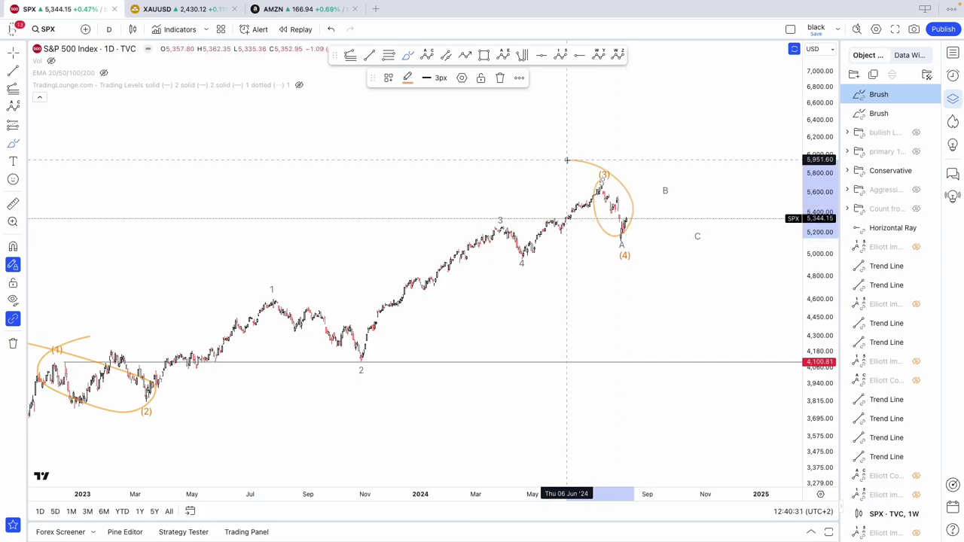
{"action": "mouse_move", "coordinate": [623, 225]}
{"action": "left_mouse_down"}
{"action": "mouse_move", "coordinate": [650, 211]}
{"action": "mouse_move", "coordinate": [685, 219]}
{"action": "mouse_move", "coordinate": [706, 258]}
{"action": "left_mouse_up"}
{"action": "scroll", "coordinate": [676, 286], "scroll_direction": "up", "scroll_amount": 1}
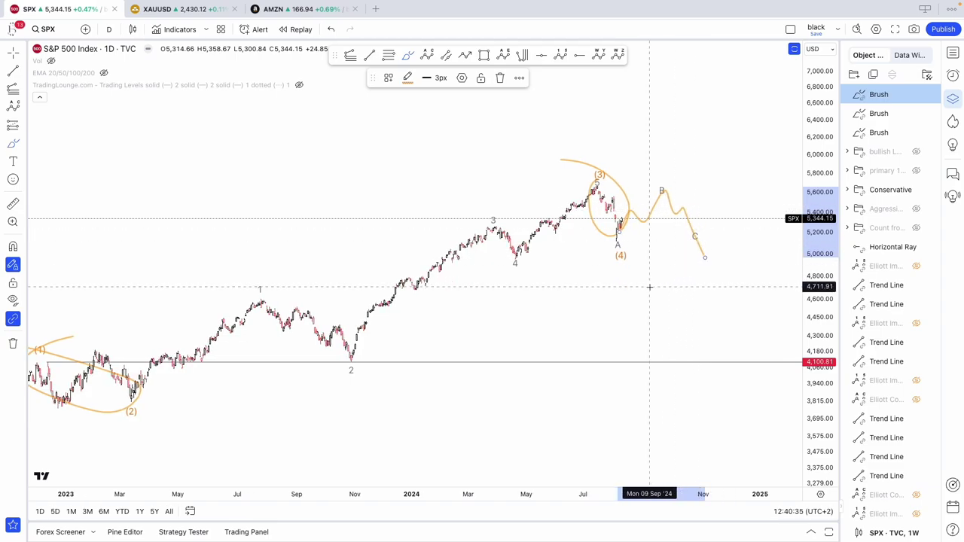
Step: Undo the brush sketches and the repositioning of wave (4) in the Conservative count
{"action": "key", "text": "ctrl+z"}
{"action": "key", "text": "ctrl+z"}
{"action": "key", "text": "ctrl+z"}
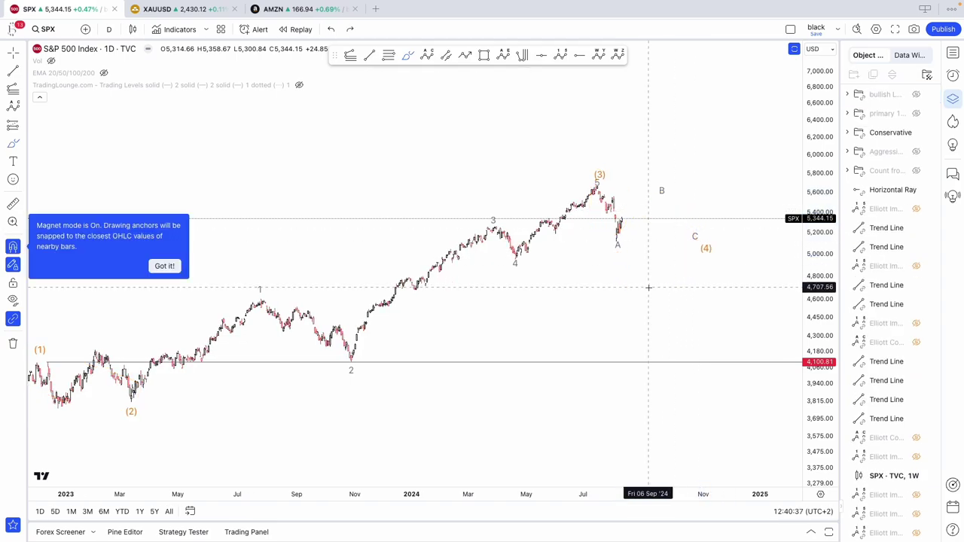
{"action": "scroll", "coordinate": [649, 287], "scroll_direction": "up", "scroll_amount": 1}
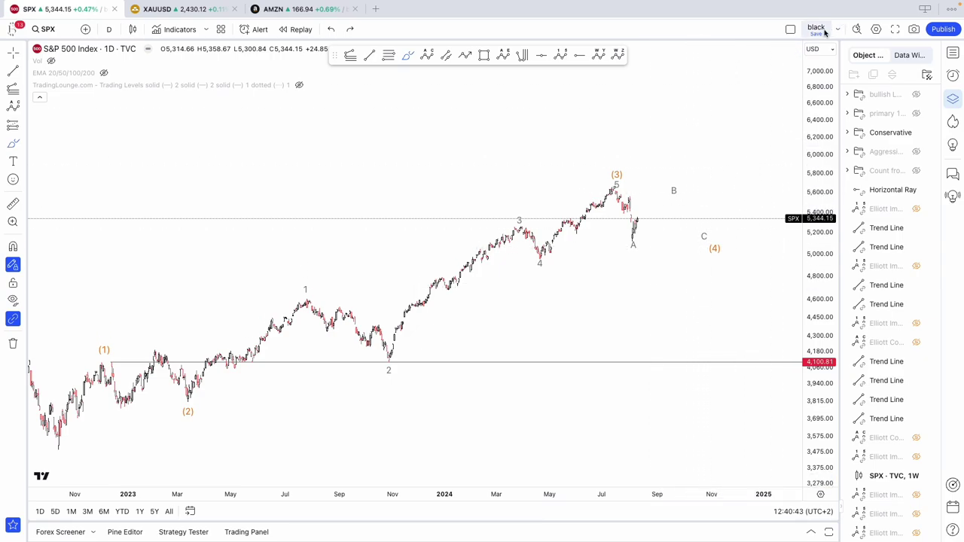
Step: Hide the Conservative group and show the primary 1 completed group on the daily chart
{"action": "scroll", "coordinate": [643, 196], "scroll_direction": "down", "scroll_amount": 3}
{"action": "scroll", "coordinate": [669, 236], "scroll_direction": "up", "scroll_amount": 3}
{"action": "left_click", "coordinate": [917, 132]}
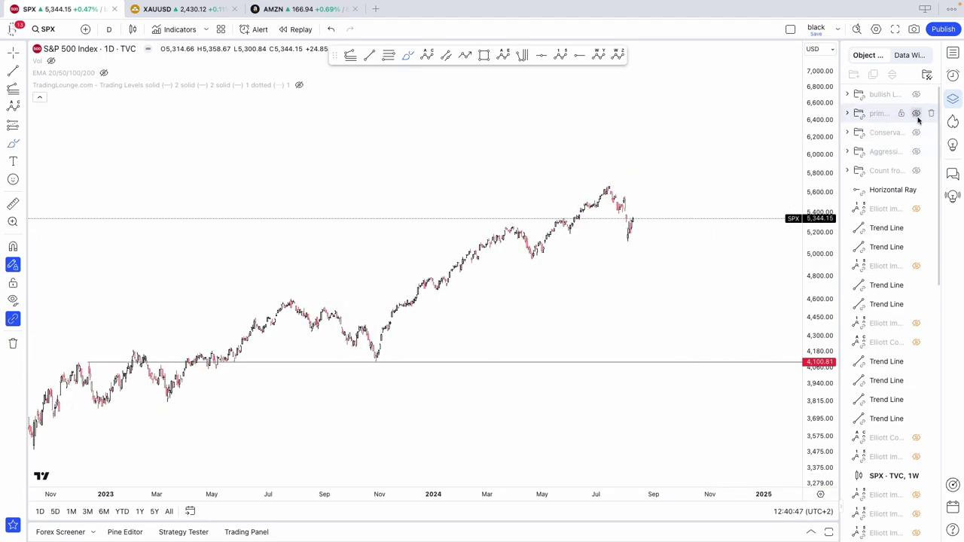
{"action": "left_click", "coordinate": [915, 113]}
{"action": "scroll", "coordinate": [700, 146], "scroll_direction": "down", "scroll_amount": 3}
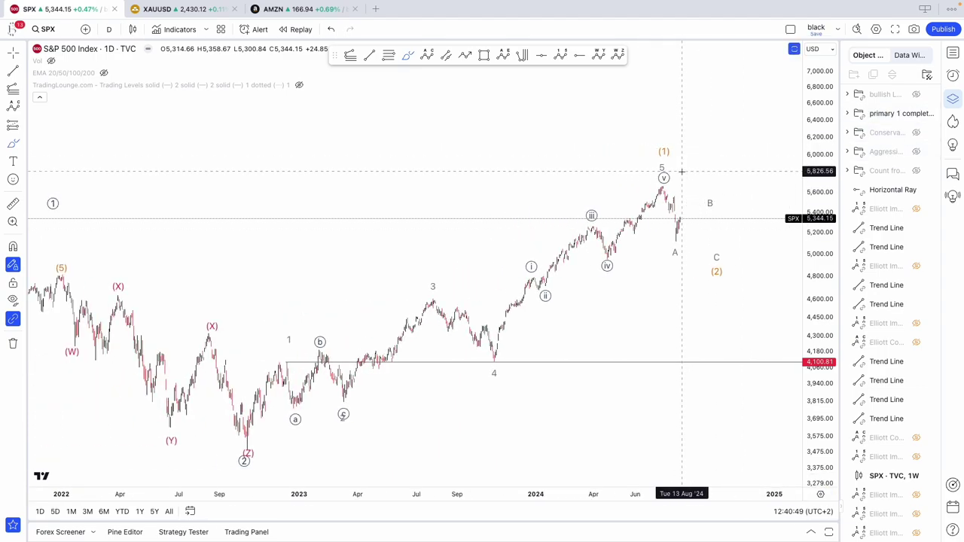
{"action": "left_click_drag", "start_coordinate": [817, 279], "coordinate": [817, 289]}
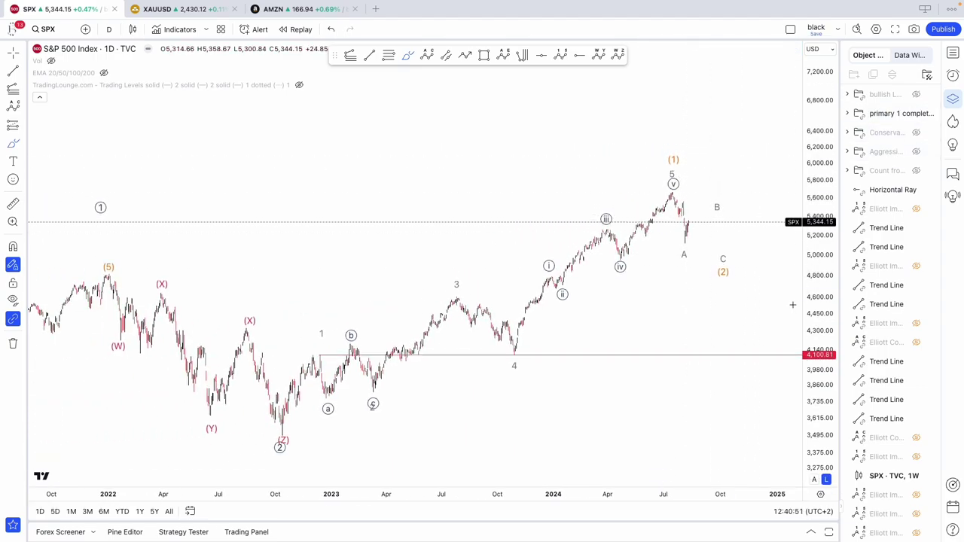
Step: Move the circled wave 1 label down onto the January 2022 high, just above wave (5)
{"action": "left_click_drag", "start_coordinate": [418, 164], "coordinate": [377, 160]}
{"action": "left_click_drag", "start_coordinate": [60, 213], "coordinate": [68, 269]}
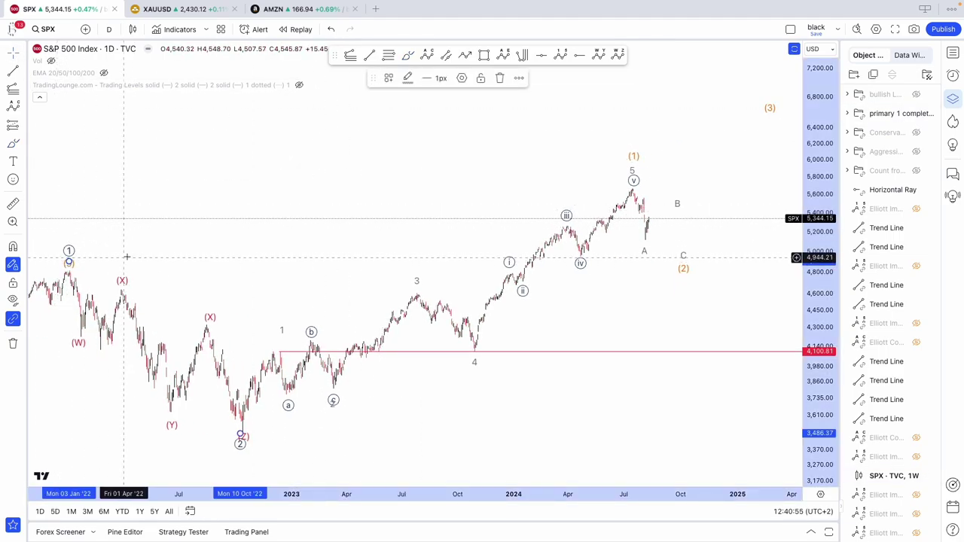
{"action": "left_click", "coordinate": [130, 255]}
{"action": "scroll", "coordinate": [137, 251], "scroll_direction": "up", "scroll_amount": 1}
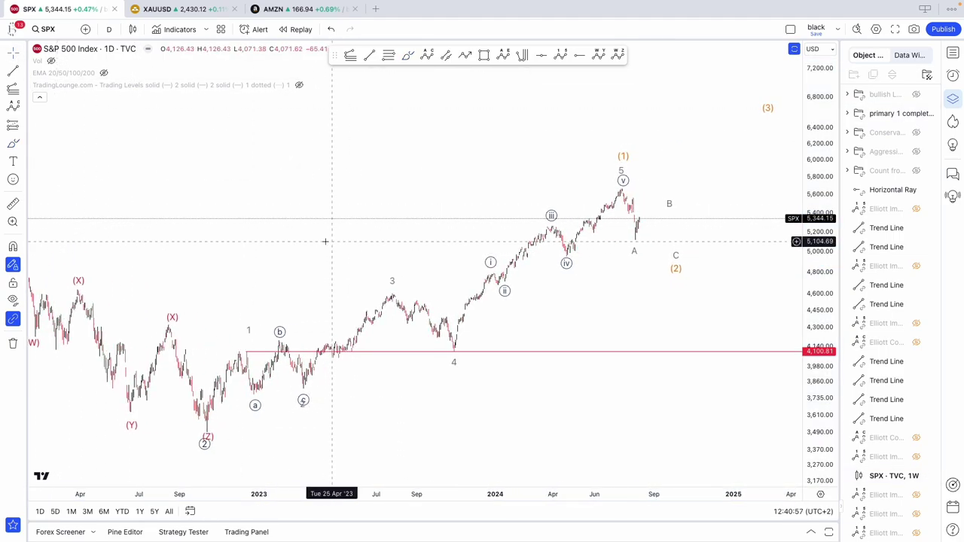
{"action": "scroll", "coordinate": [332, 241], "scroll_direction": "right", "scroll_amount": 2}
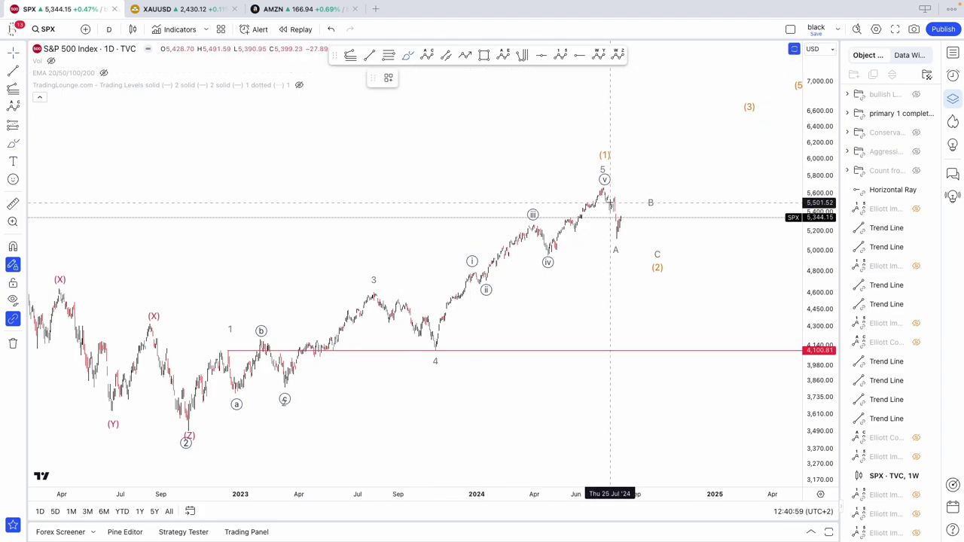
Step: Sketch a freehand decline from the wave (1) high of 2024 down past the 4,100.81 line, and undo it
{"action": "scroll", "coordinate": [484, 249], "scroll_direction": "down", "scroll_amount": 3}
{"action": "scroll", "coordinate": [484, 249], "scroll_direction": "up", "scroll_amount": 3}
{"action": "scroll", "coordinate": [561, 236], "scroll_direction": "up", "scroll_amount": 1}
{"action": "left_click_drag", "start_coordinate": [585, 209], "coordinate": [686, 375]}
{"action": "scroll", "coordinate": [564, 425], "scroll_direction": "down", "scroll_amount": 3}
{"action": "scroll", "coordinate": [563, 427], "scroll_direction": "up", "scroll_amount": 3}
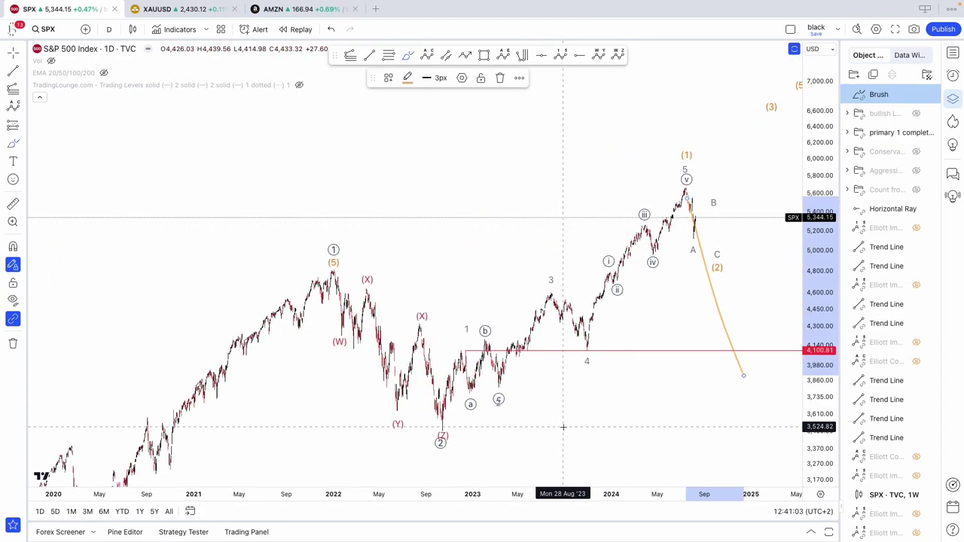
{"action": "scroll", "coordinate": [563, 427], "scroll_direction": "down", "scroll_amount": 1}
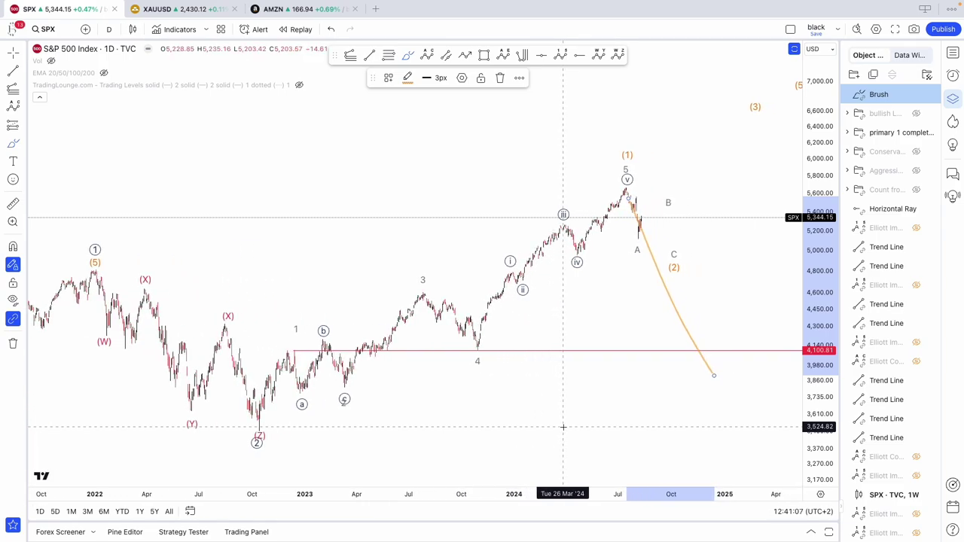
{"action": "key", "text": "ctrl+z"}
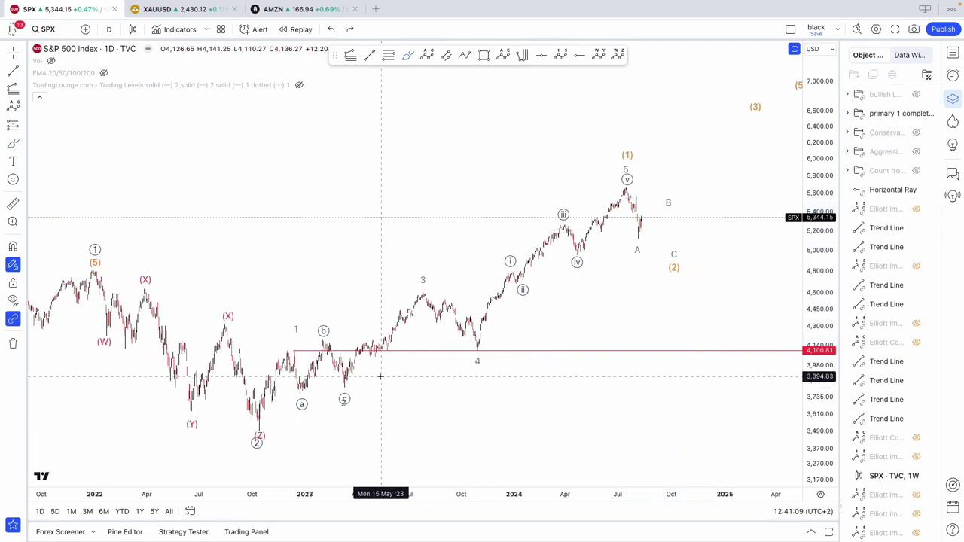
Step: Hide the primary 1 completed group and show the Conservative group through wave (5)
{"action": "scroll", "coordinate": [255, 271], "scroll_direction": "right", "scroll_amount": 3}
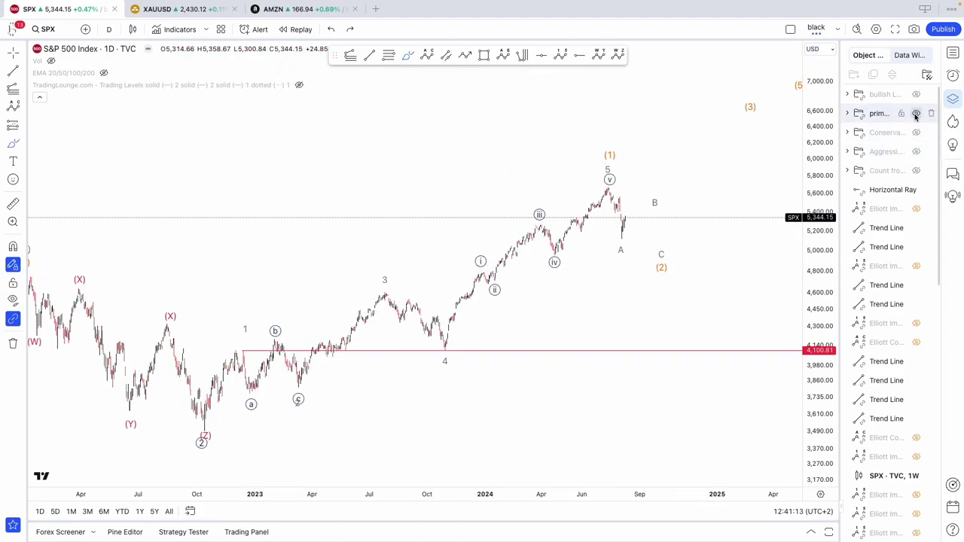
{"action": "scroll", "coordinate": [596, 176], "scroll_direction": "right", "scroll_amount": 5}
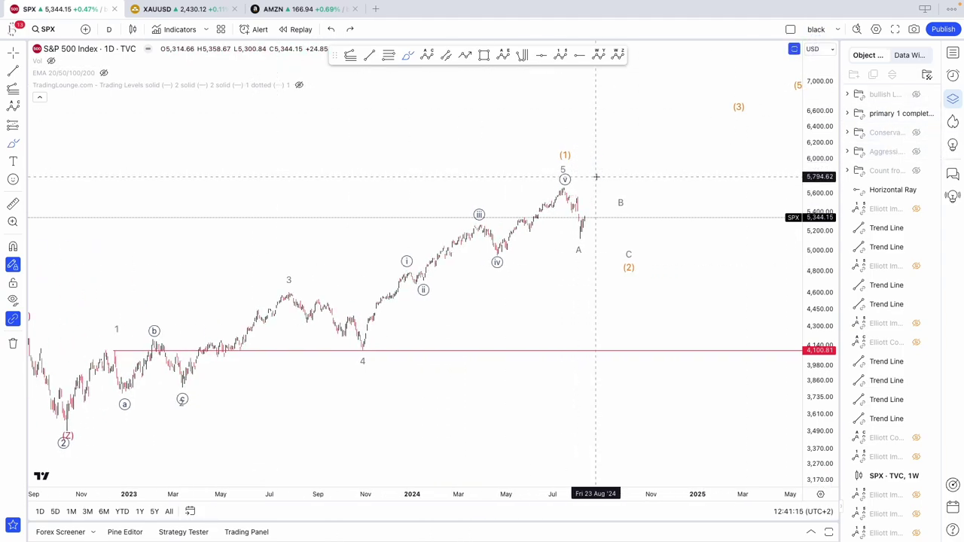
{"action": "scroll", "coordinate": [596, 173], "scroll_direction": "left", "scroll_amount": 1}
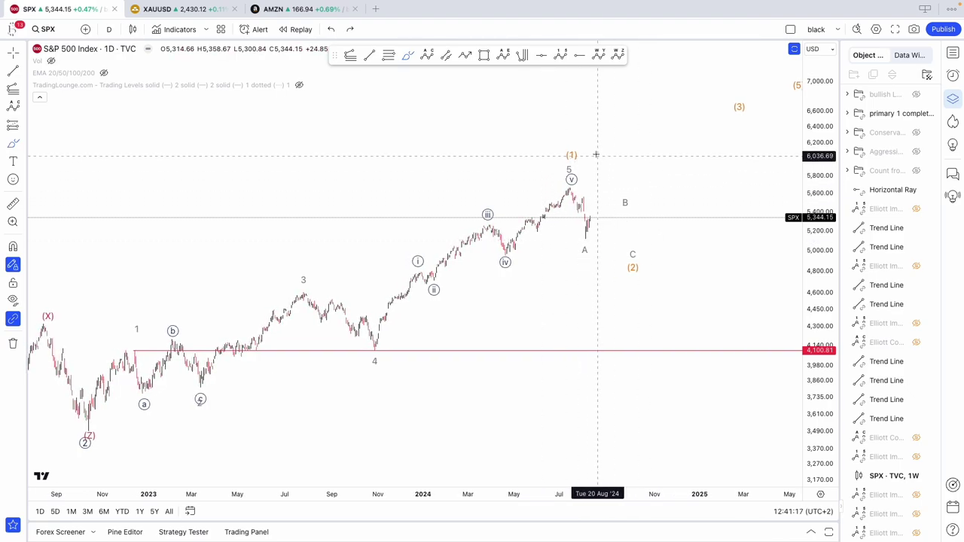
{"action": "scroll", "coordinate": [571, 158], "scroll_direction": "left", "scroll_amount": 1}
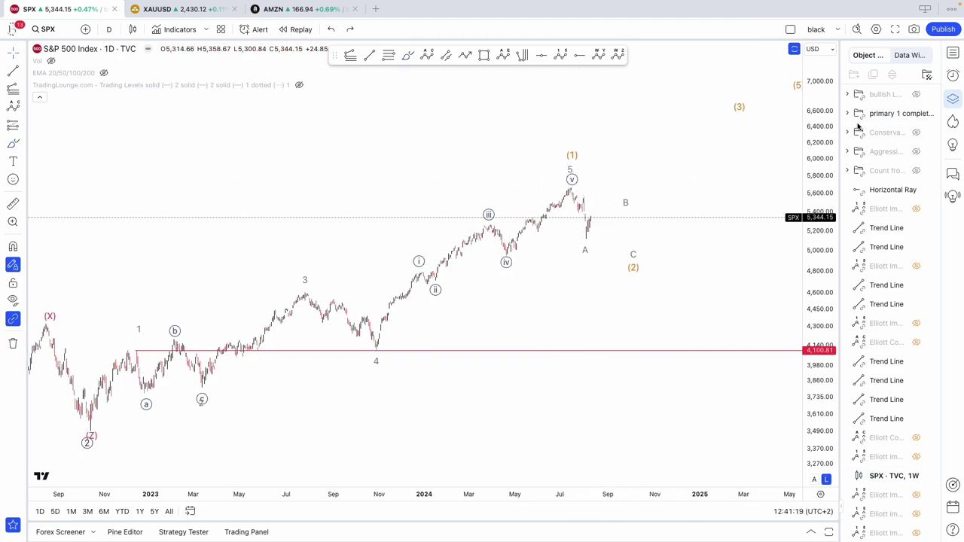
{"action": "left_click", "coordinate": [916, 113]}
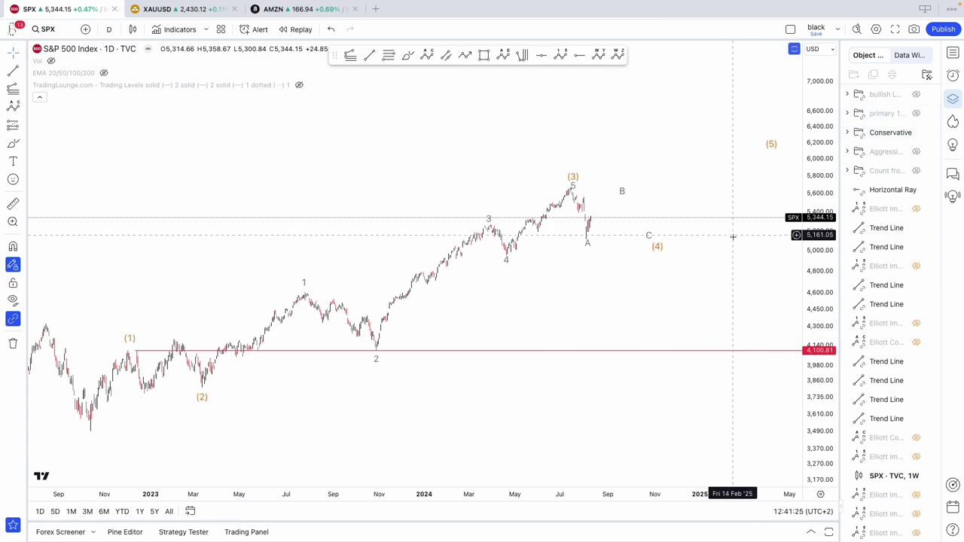
{"action": "scroll", "coordinate": [731, 237], "scroll_direction": "down", "scroll_amount": 5}
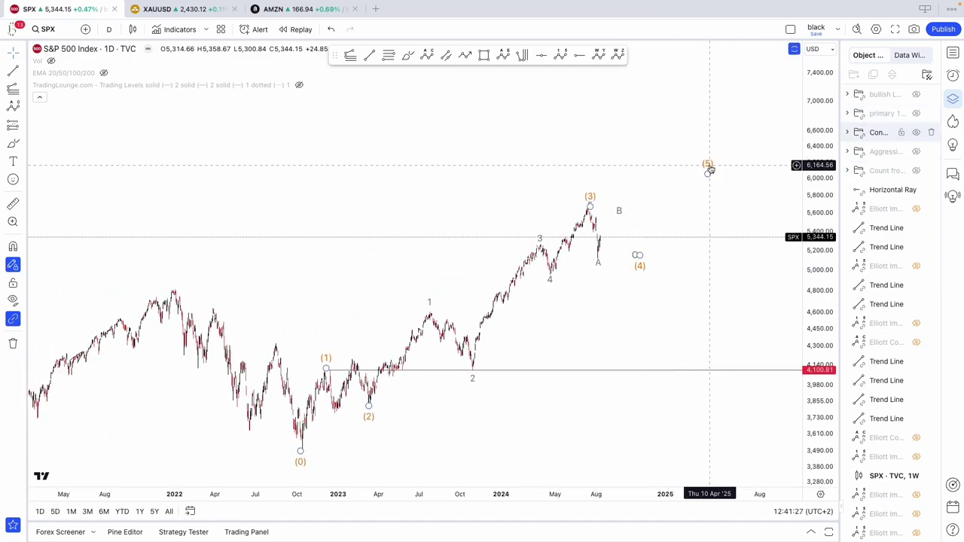
{"action": "scroll", "coordinate": [680, 230], "scroll_direction": "down", "scroll_amount": 3}
{"action": "scroll", "coordinate": [813, 290], "scroll_direction": "down", "scroll_amount": 4}
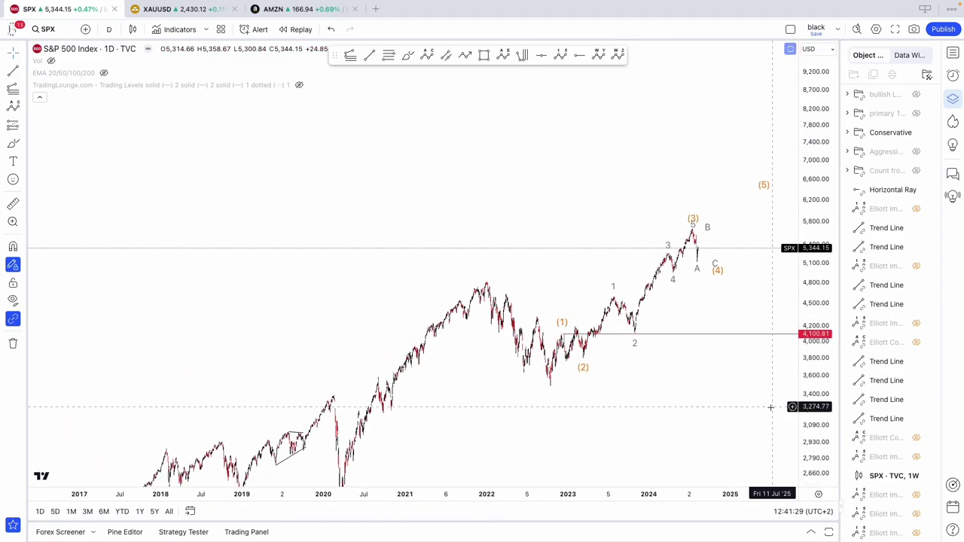
Step: Show the bullish LONG TERM group alongside the Conservative group, keep primary 1 completed hidden, and select the count with circled waves 3 and 4
{"action": "left_click", "coordinate": [916, 113]}
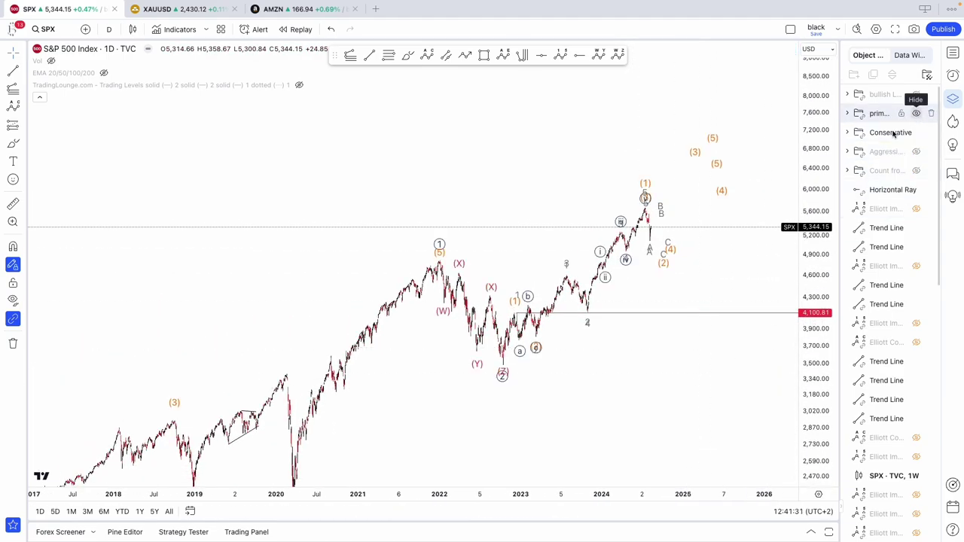
{"action": "scroll", "coordinate": [700, 232], "scroll_direction": "up", "scroll_amount": 5}
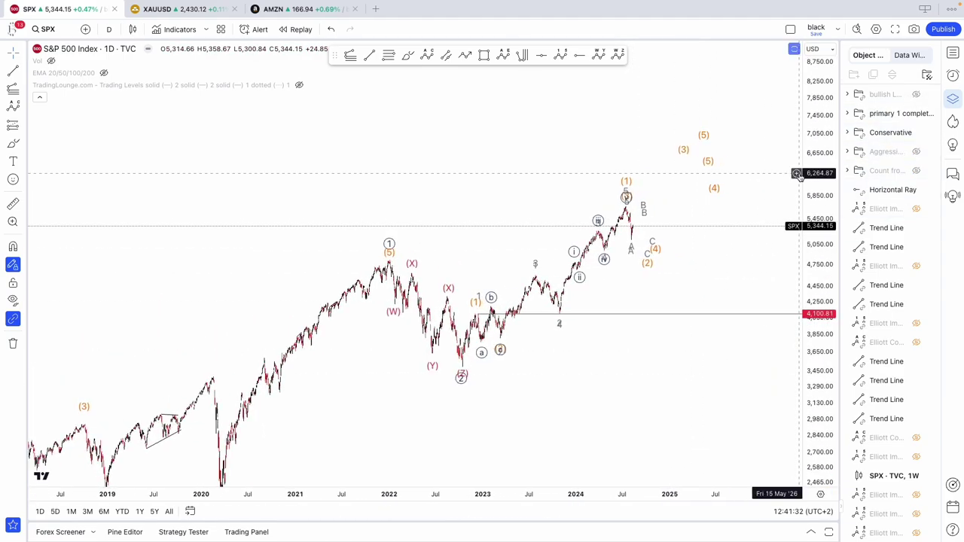
{"action": "left_click", "coordinate": [896, 95]}
{"action": "scroll", "coordinate": [404, 351], "scroll_direction": "down", "scroll_amount": 3}
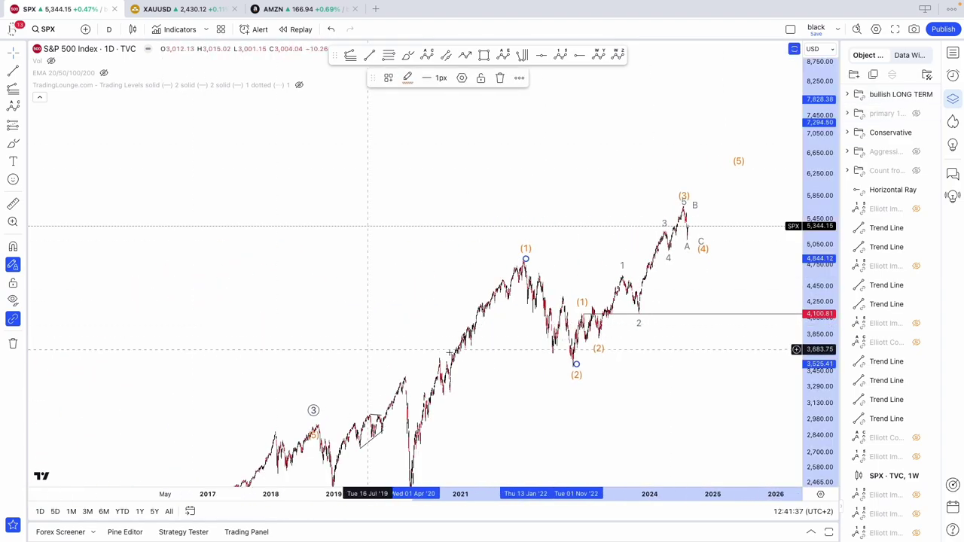
{"action": "scroll", "coordinate": [727, 425], "scroll_direction": "down", "scroll_amount": 2}
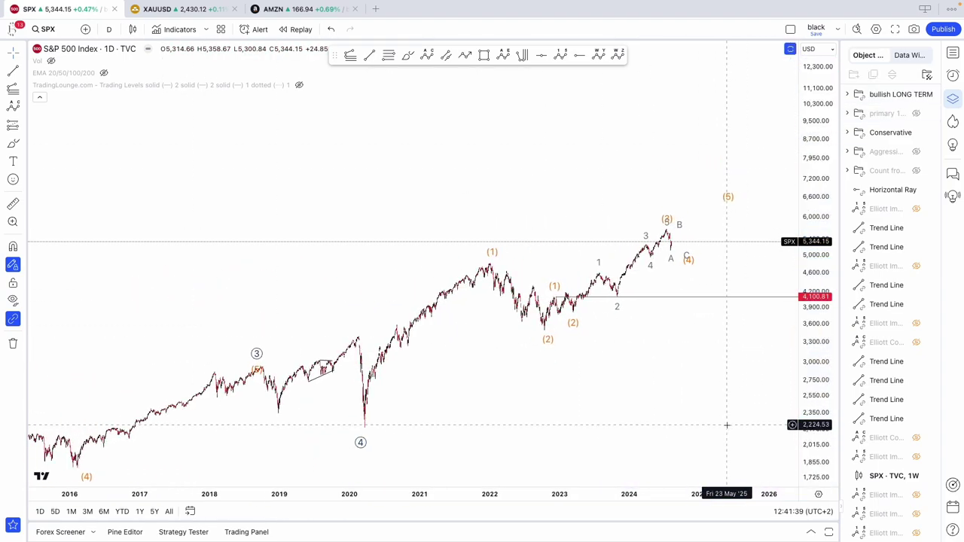
{"action": "scroll", "coordinate": [726, 424], "scroll_direction": "up", "scroll_amount": 1}
{"action": "left_click", "coordinate": [341, 427]}
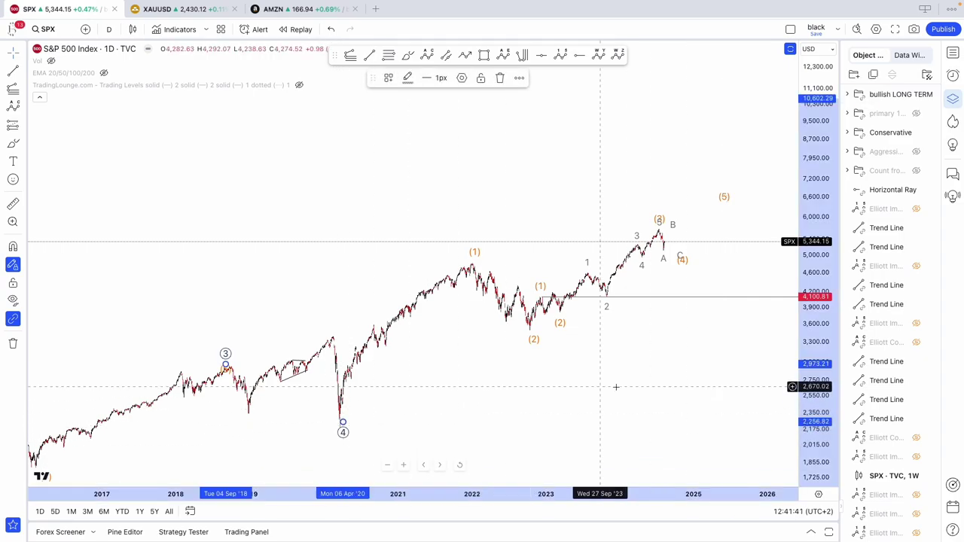
{"action": "scroll", "coordinate": [628, 413], "scroll_direction": "down", "scroll_amount": 2}
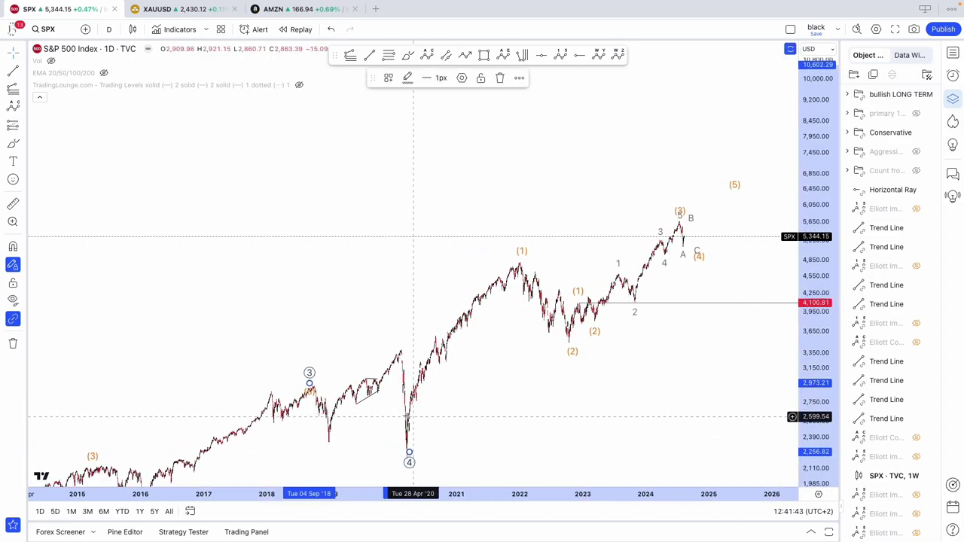
Step: Circle the long-term wave (1) high and wave (2) low of 2022 with the brush, and undo both strokes
{"action": "scroll", "coordinate": [550, 403], "scroll_direction": "up", "scroll_amount": 4}
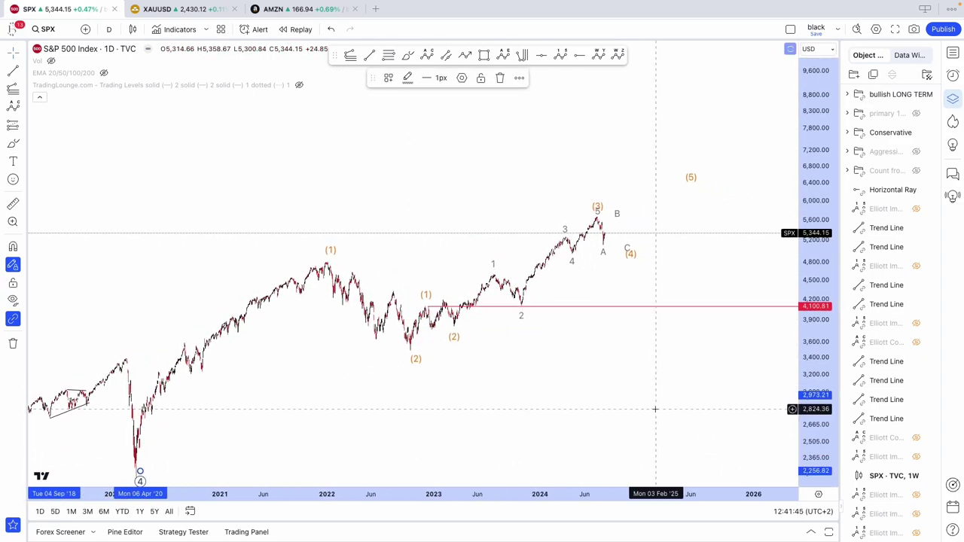
{"action": "scroll", "coordinate": [656, 408], "scroll_direction": "up", "scroll_amount": 2}
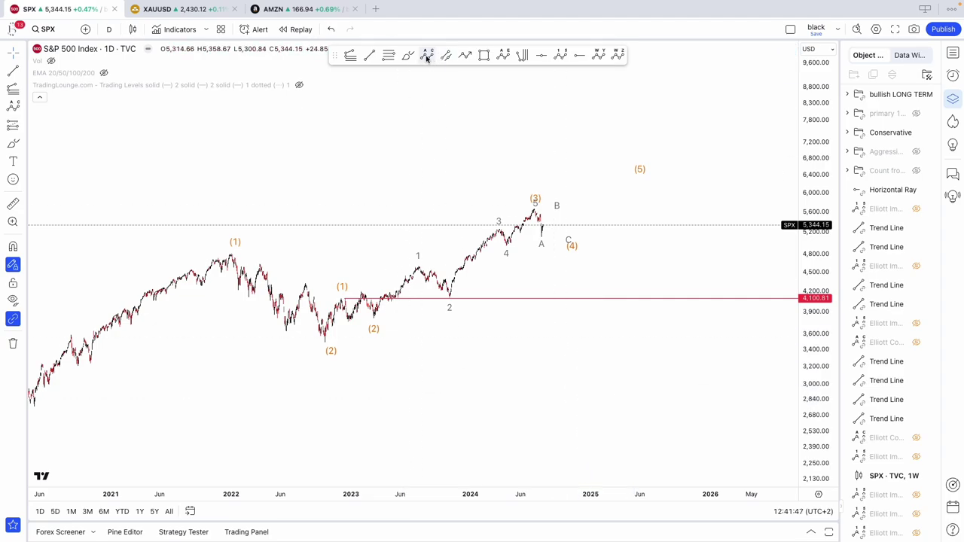
{"action": "left_click_drag", "start_coordinate": [242, 220], "coordinate": [240, 224]}
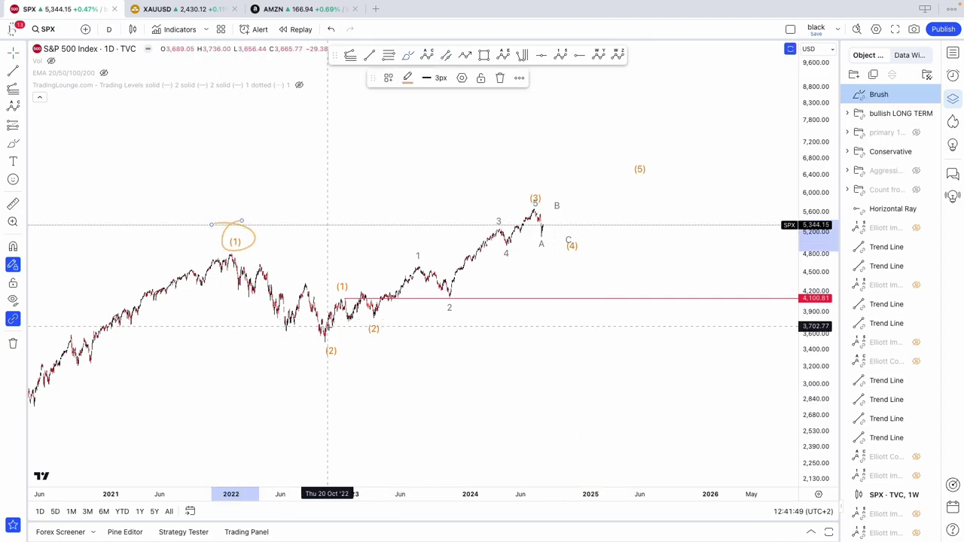
{"action": "left_click_drag", "start_coordinate": [323, 332], "coordinate": [318, 337]}
{"action": "scroll", "coordinate": [317, 337], "scroll_direction": "down", "scroll_amount": 2}
{"action": "scroll", "coordinate": [317, 337], "scroll_direction": "up", "scroll_amount": 4}
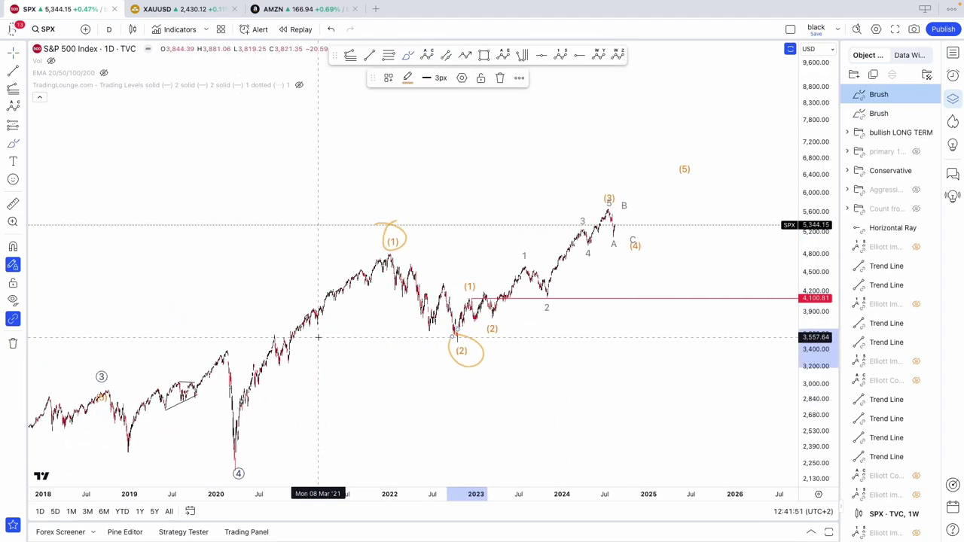
{"action": "key", "text": "ctrl+z"}
{"action": "key", "text": "ctrl+z"}
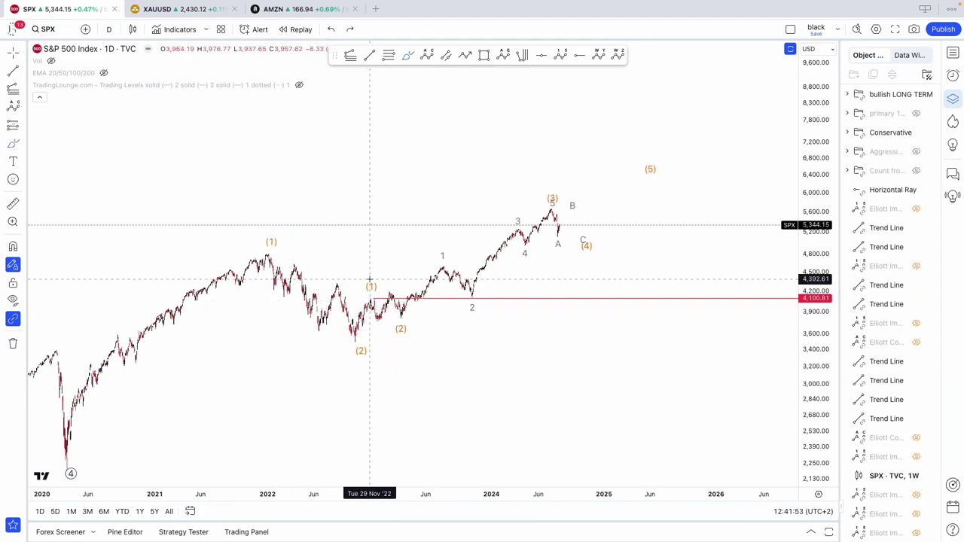
Step: Circle the smaller-degree waves (1) and (2) of the Conservative count with the brush, and undo both strokes
{"action": "left_click_drag", "start_coordinate": [368, 280], "coordinate": [340, 272]}
{"action": "left_click_drag", "start_coordinate": [392, 315], "coordinate": [420, 310]}
{"action": "key", "text": "ctrl+z"}
{"action": "key", "text": "ctrl+z"}
Step: Sketch a long-term path from the 2020 low through waves (1) and (2) to a higher peak and pullback, mark (5), and undo the strokes
{"action": "mouse_move", "coordinate": [94, 410]}
{"action": "left_mouse_down"}
{"action": "mouse_move", "coordinate": [264, 248]}
{"action": "mouse_move", "coordinate": [447, 271]}
{"action": "mouse_move", "coordinate": [627, 122]}
{"action": "mouse_move", "coordinate": [723, 208]}
{"action": "mouse_move", "coordinate": [792, 126]}
{"action": "left_mouse_up"}
{"action": "mouse_move", "coordinate": [645, 154]}
{"action": "left_mouse_down"}
{"action": "mouse_move", "coordinate": [626, 192]}
{"action": "mouse_move", "coordinate": [630, 143]}
{"action": "left_mouse_up"}
{"action": "mouse_move", "coordinate": [611, 101]}
{"action": "left_mouse_down"}
{"action": "mouse_move", "coordinate": [578, 122]}
{"action": "mouse_move", "coordinate": [623, 141]}
{"action": "left_mouse_up"}
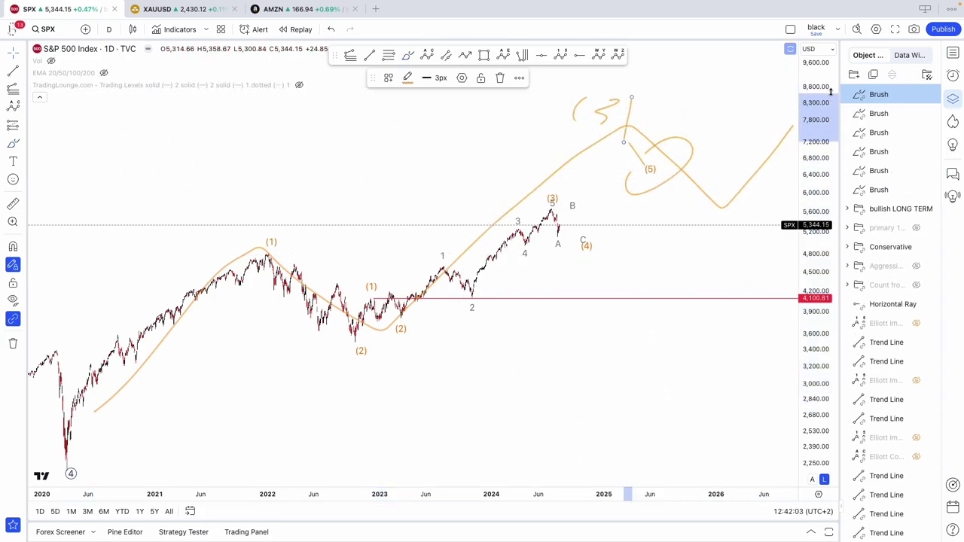
{"action": "key", "text": "ctrl+z"}
{"action": "key", "text": "ctrl+z"}
{"action": "key", "text": "ctrl+z"}
{"action": "key", "text": "ctrl+z"}
{"action": "key", "text": "ctrl+z"}
{"action": "key", "text": "ctrl+z"}
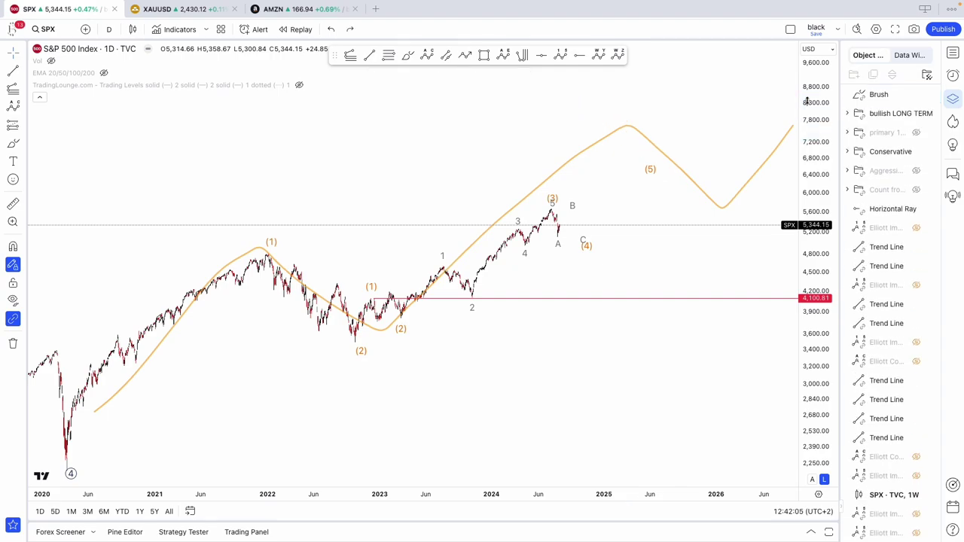
{"action": "scroll", "coordinate": [599, 174], "scroll_direction": "up", "scroll_amount": 1}
{"action": "right_click", "coordinate": [467, 169]}
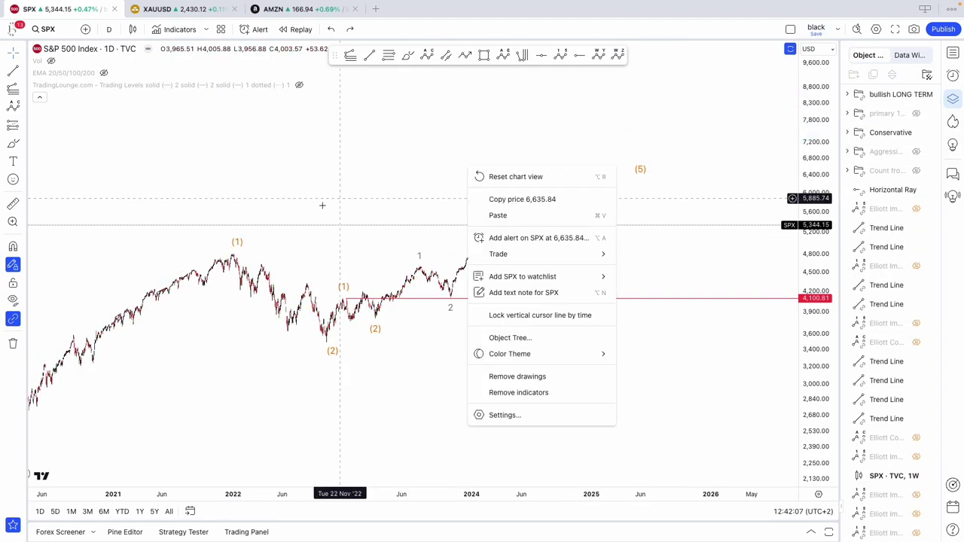
Step: Toggle the Conservative group's visibility to compare it with the bullish LONG TERM labels, and select its (1)-(5) impulse count
{"action": "left_click", "coordinate": [230, 242]}
{"action": "left_click", "coordinate": [881, 132]}
{"action": "left_click", "coordinate": [916, 133]}
{"action": "left_click", "coordinate": [916, 132]}
{"action": "left_click", "coordinate": [336, 290]}
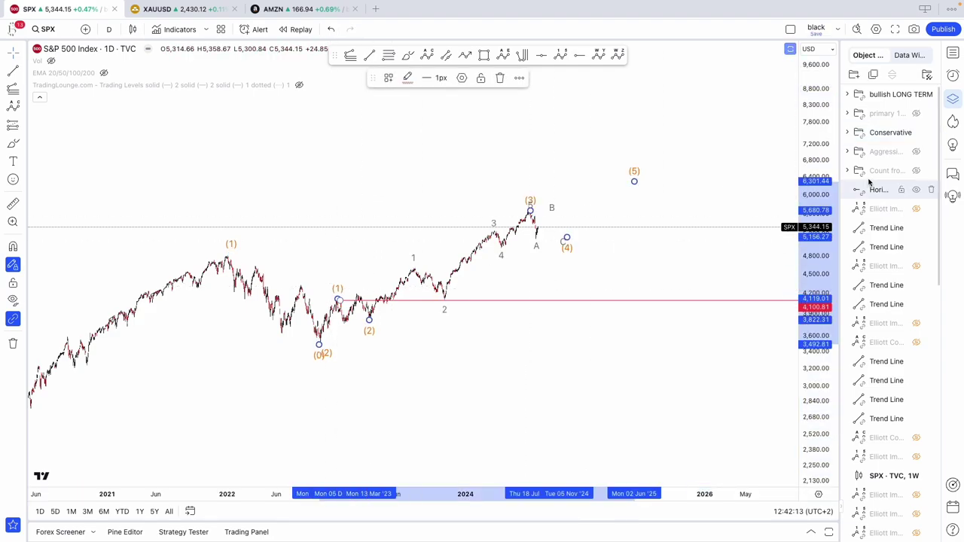
Step: Move the Conservative group's wave counts into the bullish LONG TERM group, and toggle that group's visibility to check it
{"action": "left_click", "coordinate": [847, 133]}
{"action": "left_click", "coordinate": [877, 170], "text": "ctrl"}
{"action": "left_click_drag", "start_coordinate": [873, 164], "coordinate": [875, 100]}
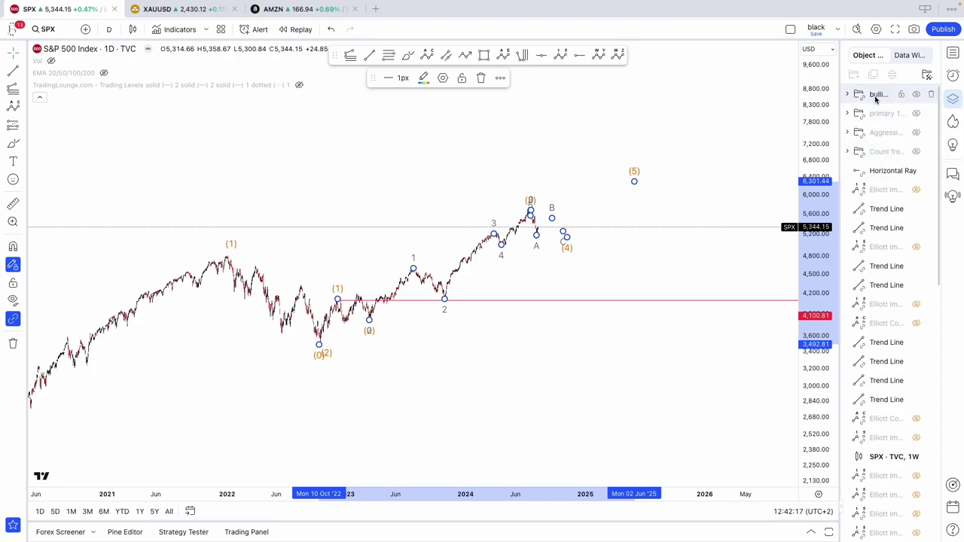
{"action": "left_click", "coordinate": [915, 95]}
{"action": "left_click", "coordinate": [914, 95]}
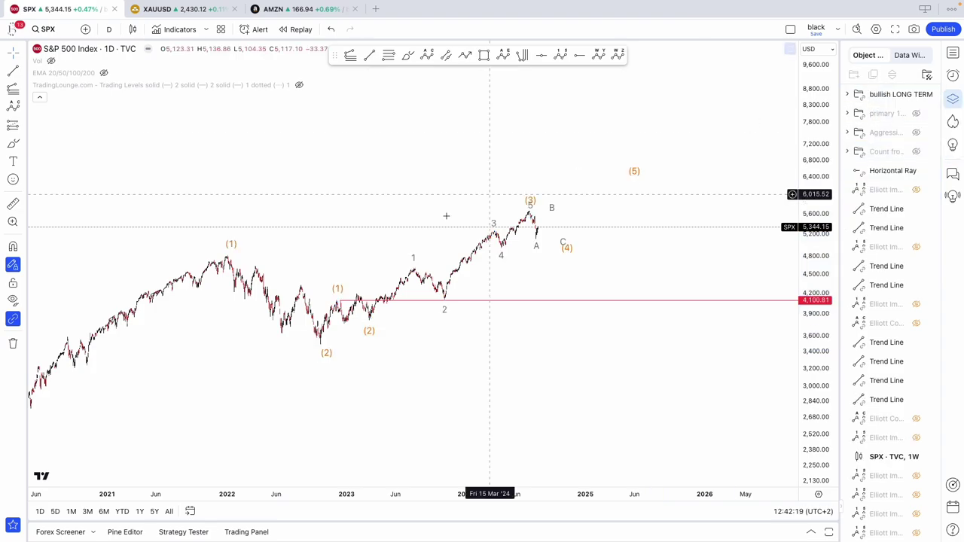
Step: Set the (1)-(5) impulse count starting at the October 2022 low to Minor degree and color it grey
{"action": "right_click", "coordinate": [342, 297]}
{"action": "mouse_move", "coordinate": [384, 530]}
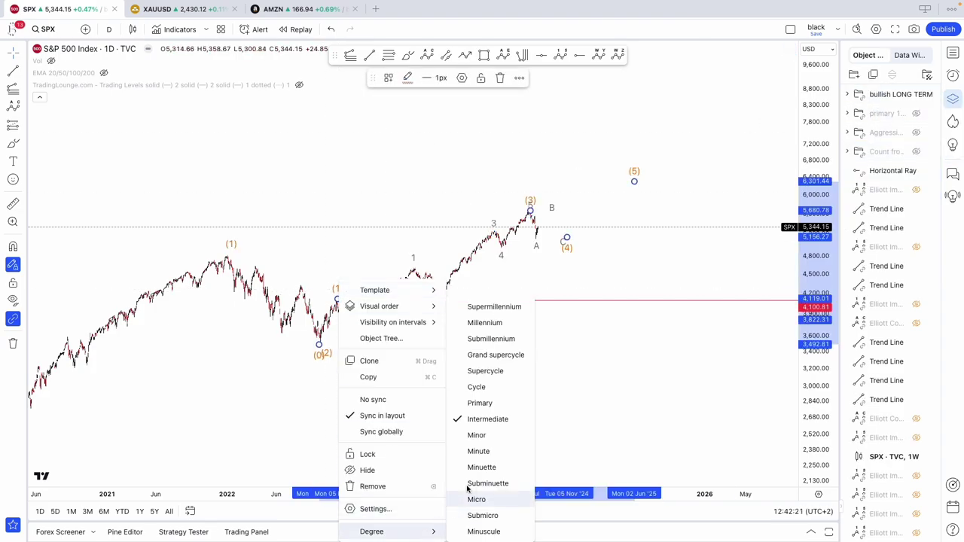
{"action": "left_click", "coordinate": [476, 434]}
{"action": "left_click", "coordinate": [407, 79]}
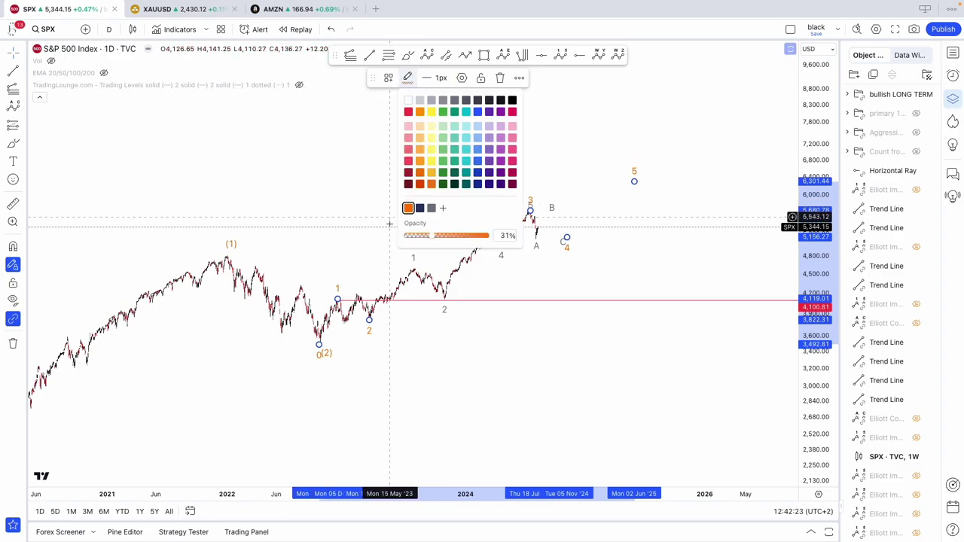
{"action": "left_click", "coordinate": [432, 209]}
Step: Set the smaller 1-5 impulse count inside Minor wave 3 to Minute degree and color it dark blue
{"action": "right_click", "coordinate": [414, 259]}
{"action": "mouse_move", "coordinate": [467, 510]}
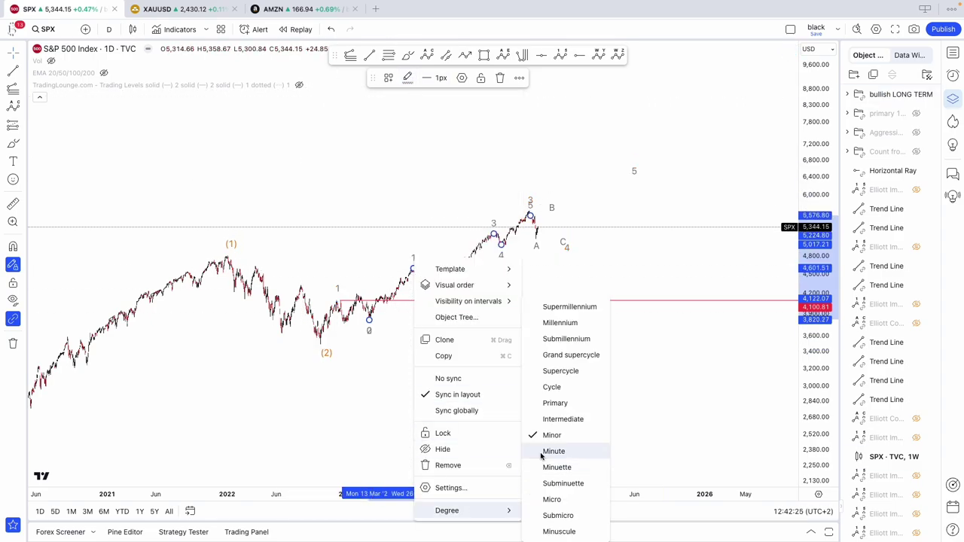
{"action": "left_click", "coordinate": [553, 451]}
{"action": "left_click", "coordinate": [406, 78]}
{"action": "left_click", "coordinate": [421, 208]}
{"action": "left_click", "coordinate": [484, 219]}
Step: Set the A-B-C correction after the 2024 high to Minute degree and color it dark blue
{"action": "left_click", "coordinate": [566, 246]}
{"action": "right_click", "coordinate": [566, 245]}
{"action": "left_click", "coordinate": [553, 217]}
{"action": "right_click", "coordinate": [554, 215]}
{"action": "mouse_move", "coordinate": [615, 457]}
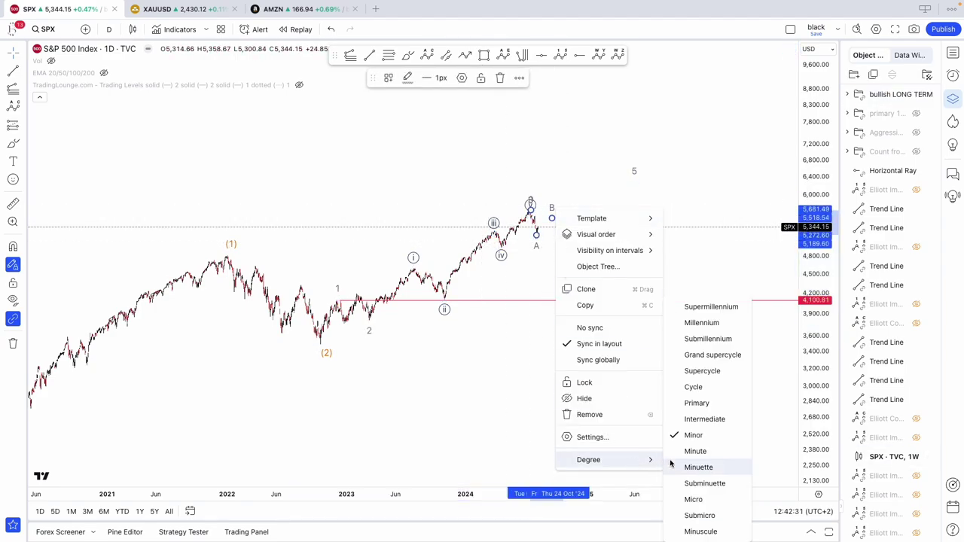
{"action": "left_click", "coordinate": [682, 452]}
{"action": "left_click", "coordinate": [406, 80]}
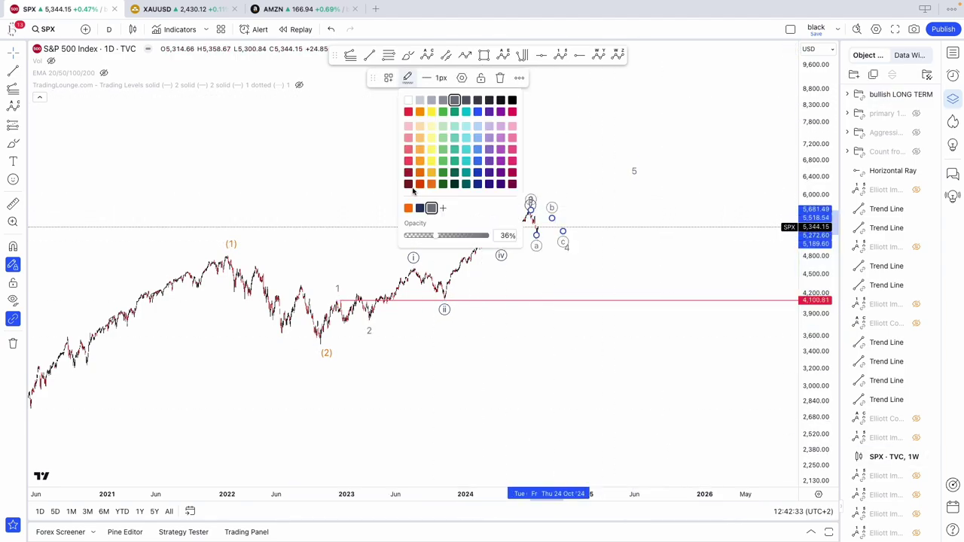
{"action": "left_click", "coordinate": [419, 207]}
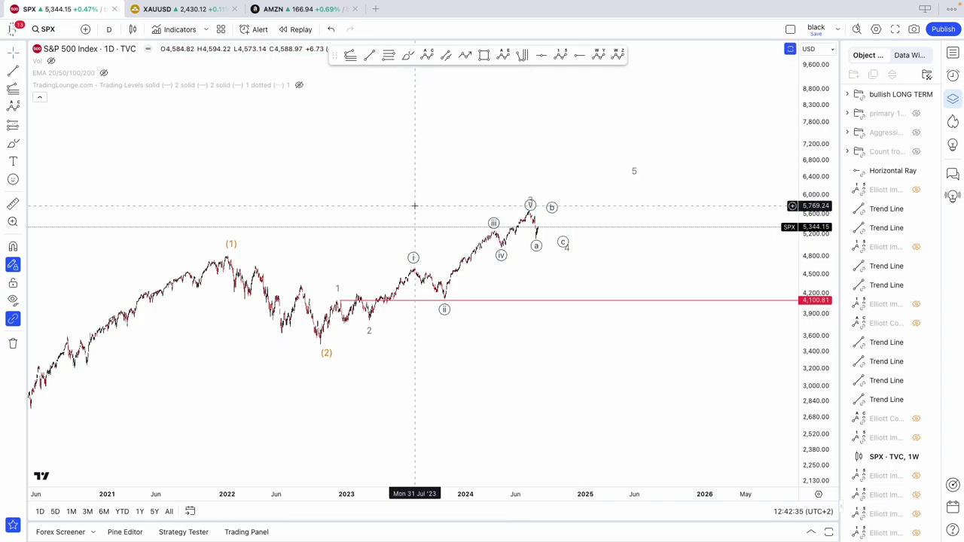
Step: Move long-term wave (3) onto the Minor wave 5 target, shift (4) and (5) earlier and lower, and place the circled 5 above (5)
{"action": "scroll", "coordinate": [652, 169], "scroll_direction": "down", "scroll_amount": 1}
{"action": "left_click_drag", "start_coordinate": [638, 172], "coordinate": [415, 236]}
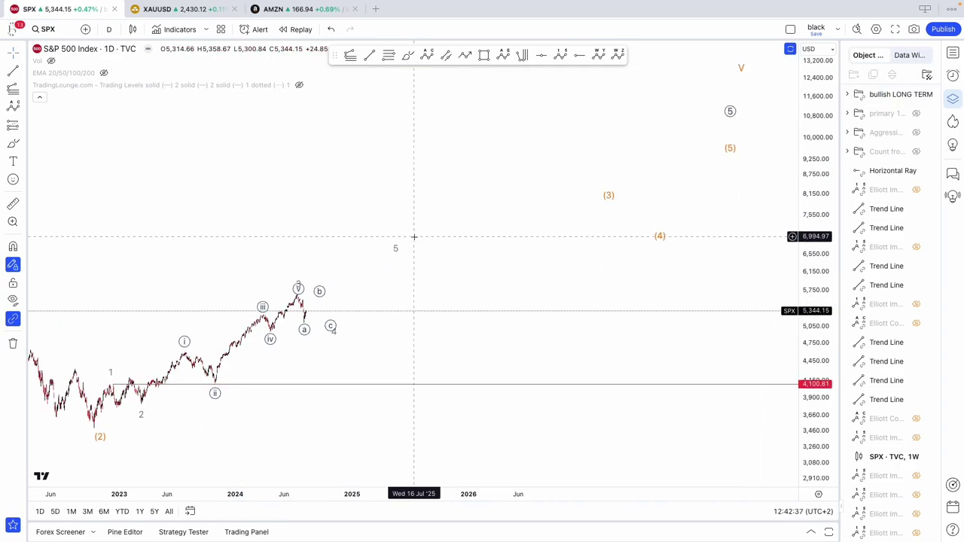
{"action": "scroll", "coordinate": [415, 235], "scroll_direction": "down", "scroll_amount": 2}
{"action": "mouse_move", "coordinate": [639, 199]}
{"action": "left_mouse_down"}
{"action": "mouse_move", "coordinate": [498, 228]}
{"action": "mouse_move", "coordinate": [460, 246]}
{"action": "left_mouse_up"}
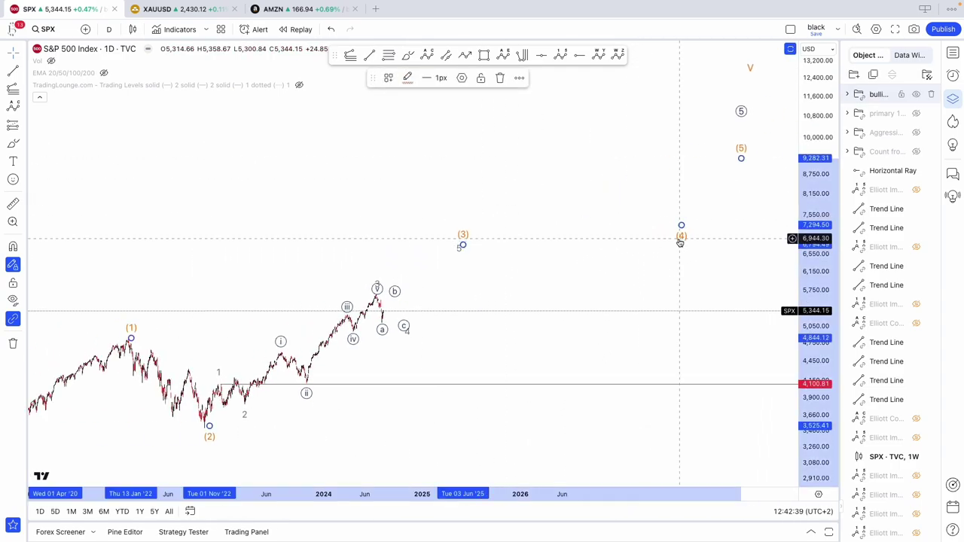
{"action": "left_click_drag", "start_coordinate": [681, 226], "coordinate": [512, 272]}
{"action": "left_click_drag", "start_coordinate": [738, 155], "coordinate": [627, 210]}
{"action": "left_click_drag", "start_coordinate": [741, 118], "coordinate": [631, 201]}
{"action": "left_click_drag", "start_coordinate": [533, 188], "coordinate": [700, 127]}
Step: Hide the bullish LONG TERM group and show the primary 1 completed group to compare its wave count
{"action": "scroll", "coordinate": [625, 219], "scroll_direction": "down", "scroll_amount": 3}
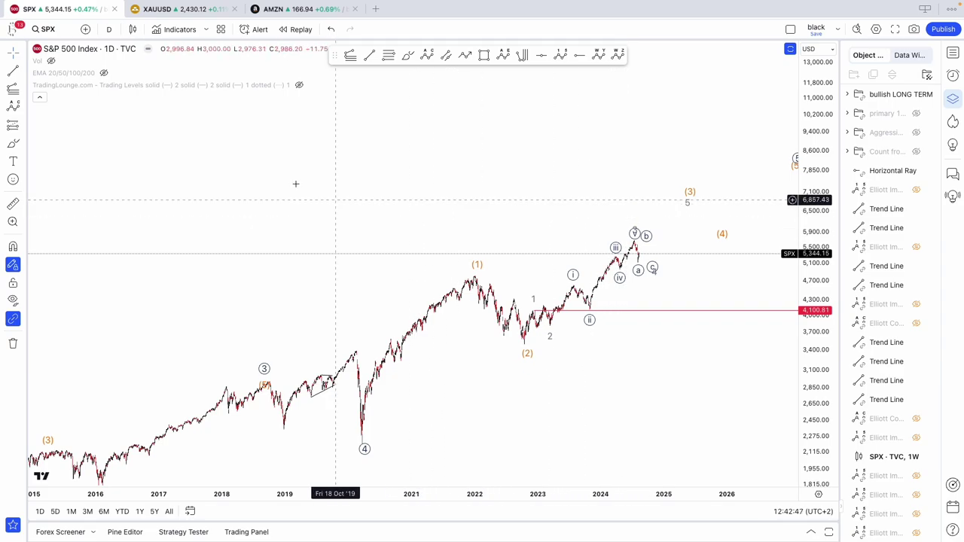
{"action": "mouse_move", "coordinate": [914, 97]}
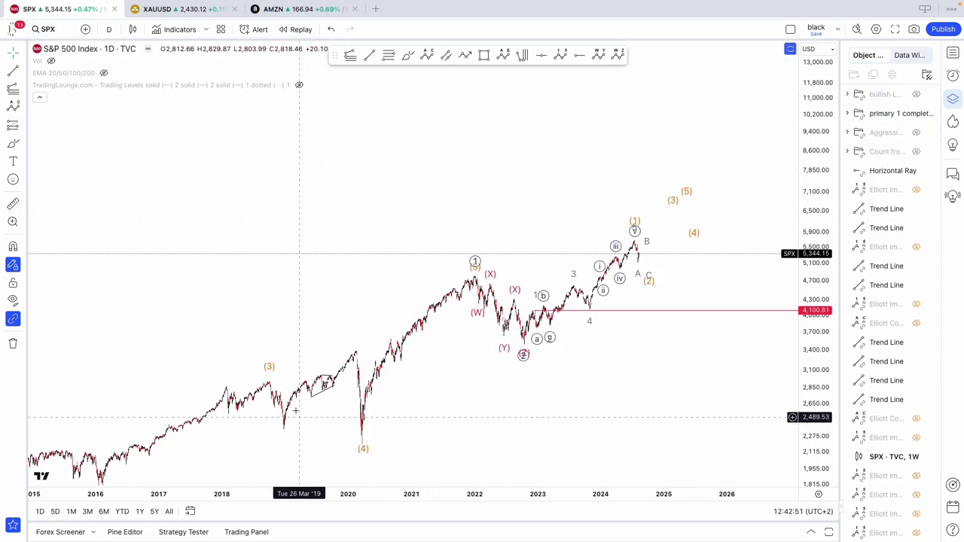
{"action": "scroll", "coordinate": [649, 181], "scroll_direction": "up", "scroll_amount": 2}
{"action": "scroll", "coordinate": [625, 178], "scroll_direction": "up", "scroll_amount": 1}
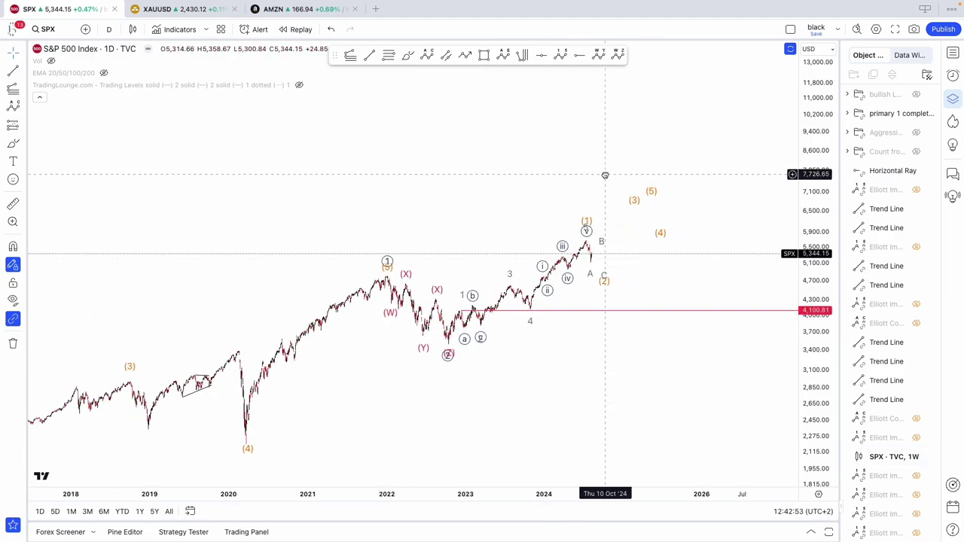
{"action": "left_click", "coordinate": [585, 222]}
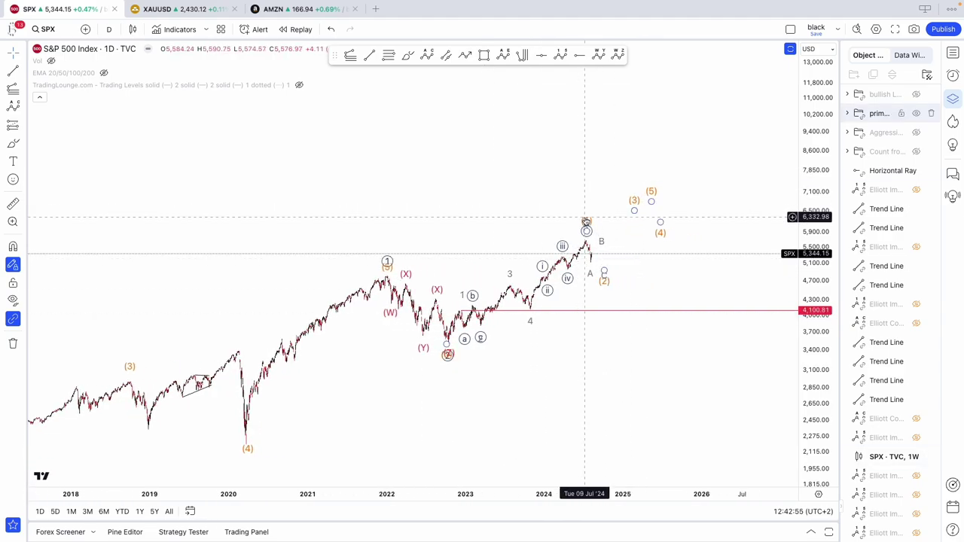
Step: Draw a path from the wave (1) high down through the A-B-C pullback to wave (2) and up toward wave (3)
{"action": "scroll", "coordinate": [577, 271], "scroll_direction": "up", "scroll_amount": 2}
{"action": "scroll", "coordinate": [578, 287], "scroll_direction": "down", "scroll_amount": 2}
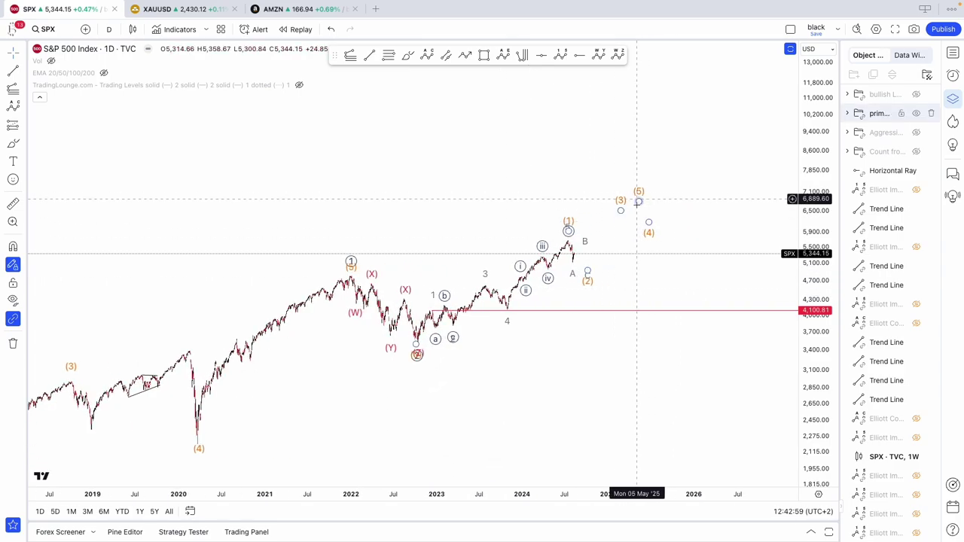
{"action": "left_click", "coordinate": [570, 242]}
{"action": "double_click", "coordinate": [631, 211]}
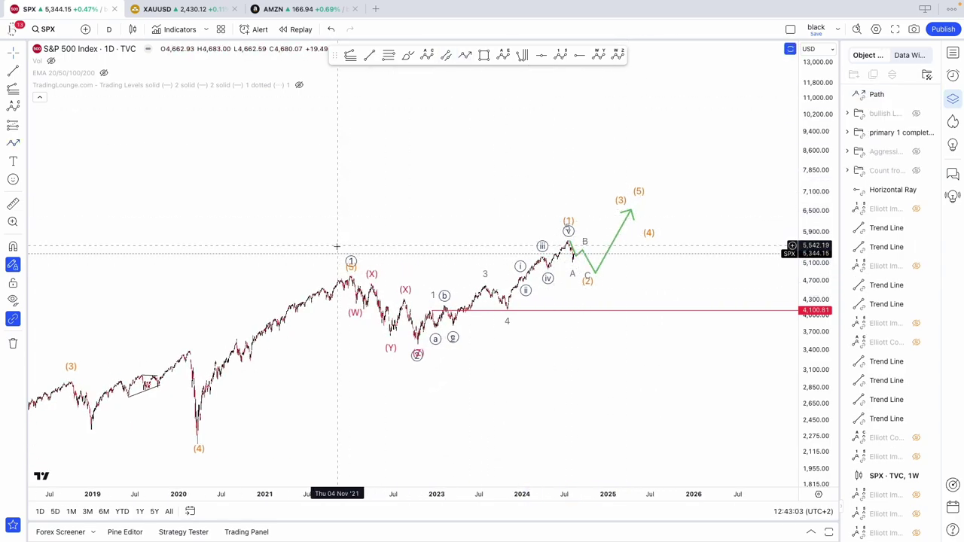
Step: Circle primary wave 1 with the brush and sketch the projected pullback and rise after the new high
{"action": "left_click", "coordinate": [406, 57]}
{"action": "left_click_drag", "start_coordinate": [332, 213], "coordinate": [272, 264]}
{"action": "left_click_drag", "start_coordinate": [326, 257], "coordinate": [318, 247]}
{"action": "mouse_move", "coordinate": [626, 155]}
{"action": "left_mouse_down"}
{"action": "mouse_move", "coordinate": [637, 168]}
{"action": "mouse_move", "coordinate": [611, 184]}
{"action": "mouse_move", "coordinate": [630, 176]}
{"action": "left_mouse_up"}
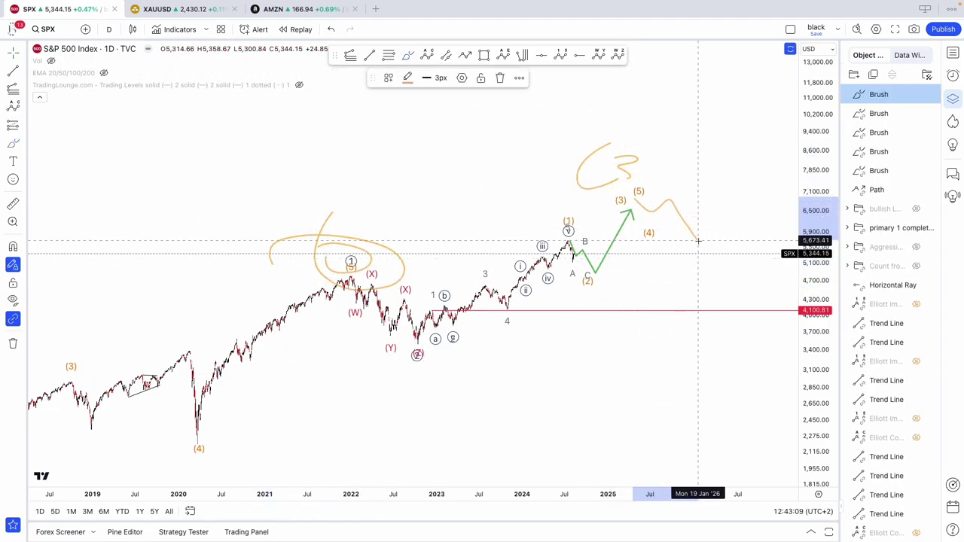
{"action": "mouse_move", "coordinate": [699, 241]}
{"action": "left_mouse_down"}
{"action": "mouse_move", "coordinate": [782, 139]}
{"action": "mouse_move", "coordinate": [712, 163]}
{"action": "mouse_move", "coordinate": [738, 134]}
{"action": "left_mouse_up"}
{"action": "mouse_move", "coordinate": [715, 127]}
{"action": "left_mouse_down"}
{"action": "mouse_move", "coordinate": [716, 148]}
{"action": "mouse_move", "coordinate": [746, 114]}
{"action": "left_mouse_up"}
Step: Undo the brush strokes and the projection path
{"action": "key", "text": "super+z"}
{"action": "key", "text": "super+z"}
{"action": "key", "text": "ctrl+z"}
{"action": "key", "text": "ctrl+z"}
{"action": "key", "text": "ctrl+z"}
{"action": "key", "text": "ctrl+z"}
{"action": "key", "text": "ctrl+z"}
{"action": "key", "text": "ctrl+z"}
{"action": "key", "text": "ctrl+z"}
{"action": "key", "text": "ctrl+z"}
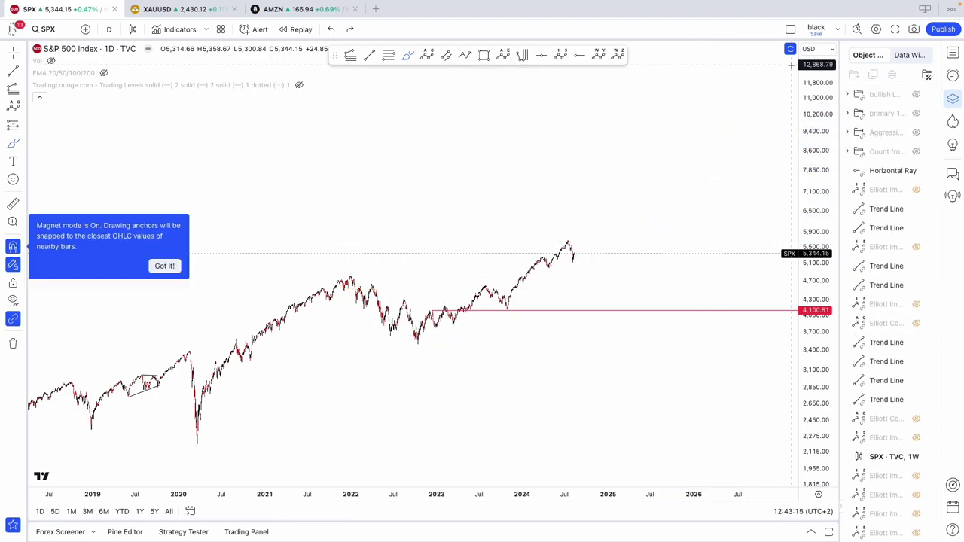
Step: Show the bullish LONG TERM group with the primary 1 completed group hidden, and undo the stray brush stroke
{"action": "left_click", "coordinate": [917, 113]}
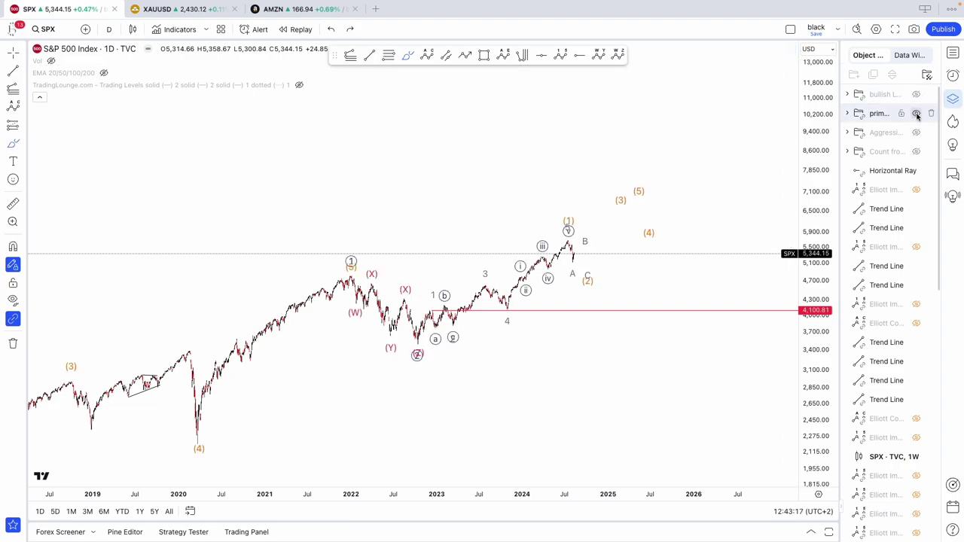
{"action": "left_click", "coordinate": [917, 94]}
{"action": "scroll", "coordinate": [584, 224], "scroll_direction": "up", "scroll_amount": 1}
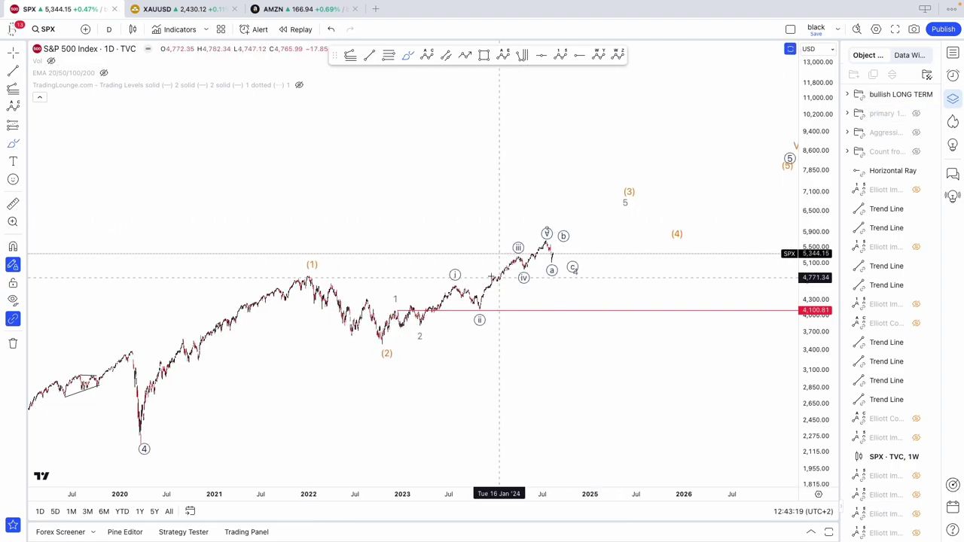
{"action": "scroll", "coordinate": [473, 280], "scroll_direction": "up", "scroll_amount": 2}
{"action": "scroll", "coordinate": [478, 286], "scroll_direction": "down", "scroll_amount": 2}
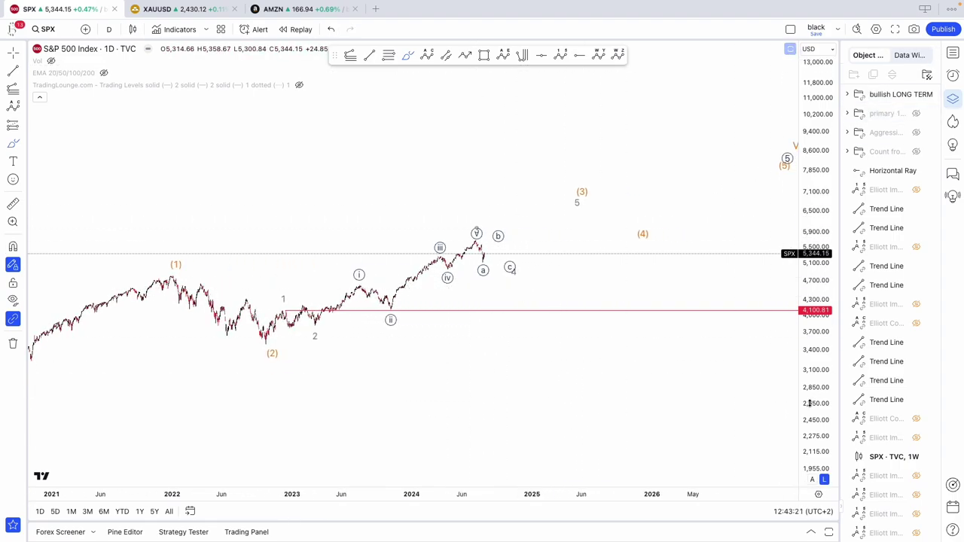
{"action": "left_click_drag", "start_coordinate": [508, 372], "coordinate": [670, 380]}
{"action": "key", "text": "ctrl+z"}
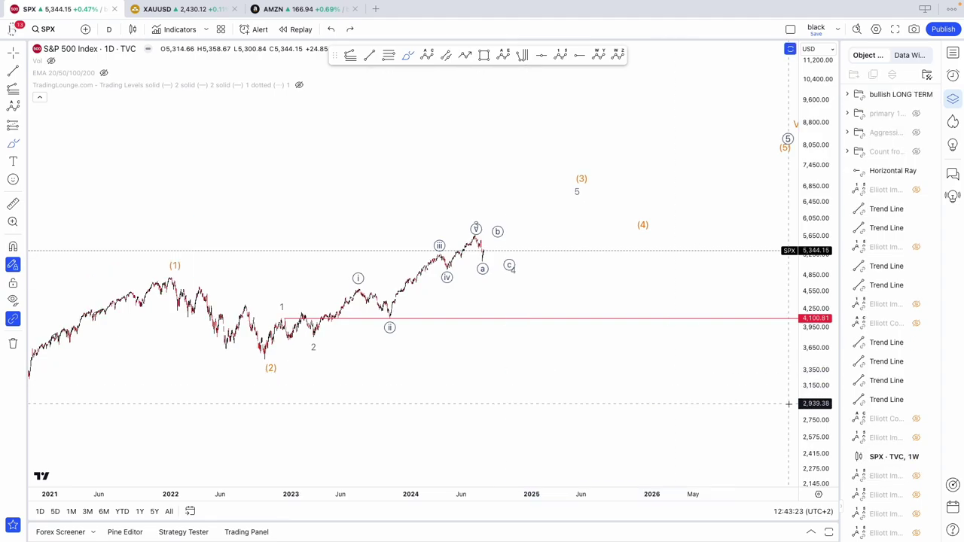
Step: Open the watchlist in place of the object tree and save the chart layout
{"action": "left_click_drag", "start_coordinate": [807, 412], "coordinate": [807, 389]}
{"action": "left_click_drag", "start_coordinate": [600, 400], "coordinate": [637, 404]}
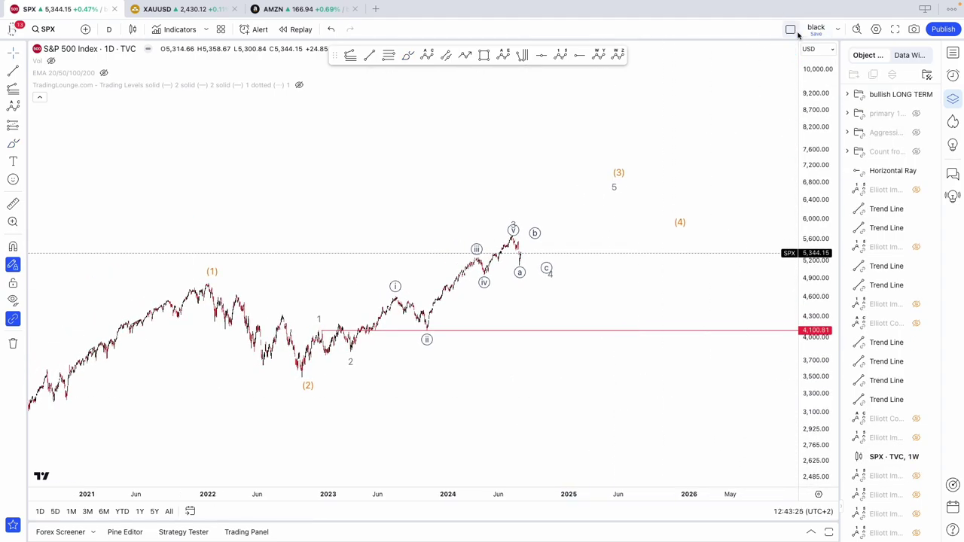
{"action": "left_click", "coordinate": [959, 54]}
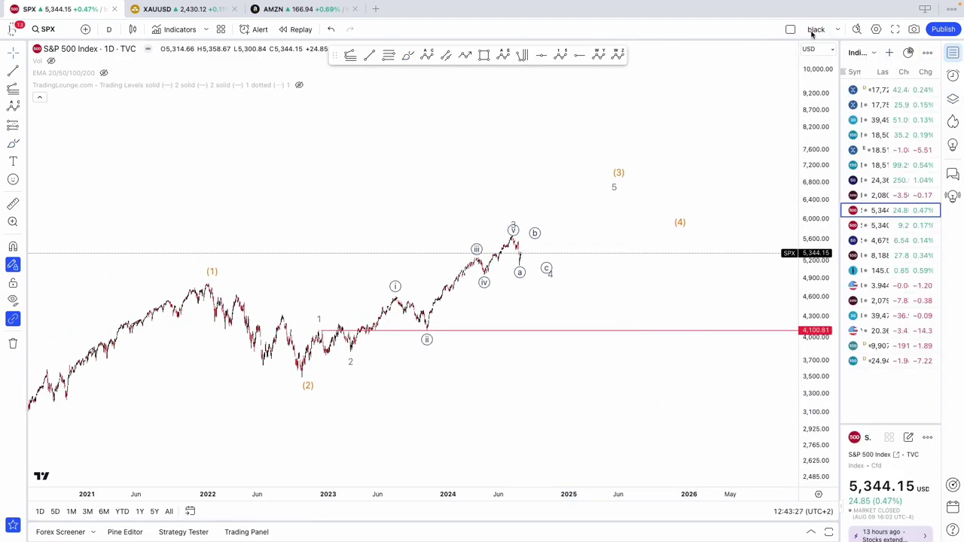
{"action": "left_click_drag", "start_coordinate": [811, 87], "coordinate": [810, 104]}
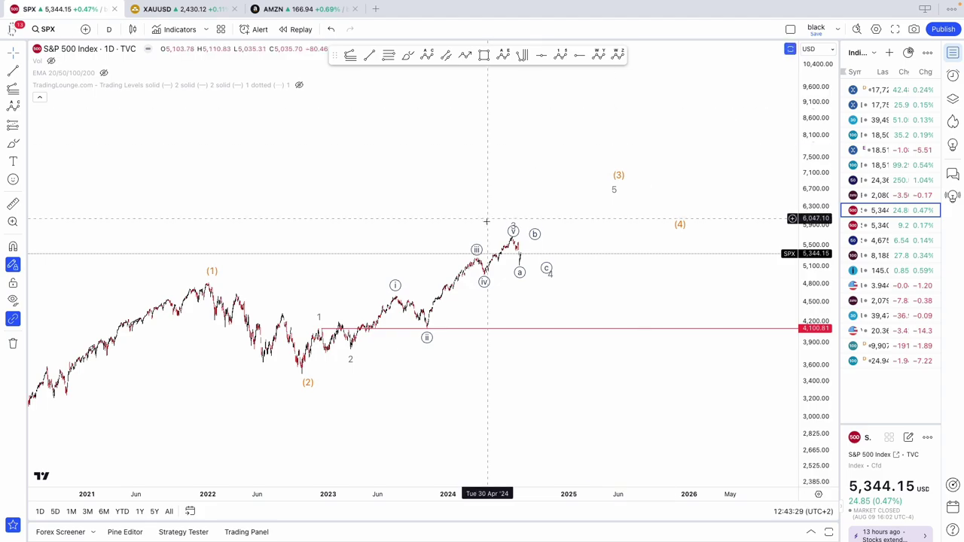
Step: Examine Minor wave 3 and the circled a-b-c correction into wave 4 up close and within the wider count
{"action": "scroll", "coordinate": [488, 218], "scroll_direction": "up", "scroll_amount": 5}
{"action": "left_click_drag", "start_coordinate": [454, 206], "coordinate": [595, 220]}
{"action": "left_click_drag", "start_coordinate": [805, 305], "coordinate": [805, 192]}
{"action": "left_click_drag", "start_coordinate": [621, 316], "coordinate": [736, 303]}
{"action": "left_click_drag", "start_coordinate": [821, 352], "coordinate": [820, 298]}
{"action": "left_click_drag", "start_coordinate": [588, 296], "coordinate": [621, 300]}
{"action": "scroll", "coordinate": [621, 300], "scroll_direction": "up", "scroll_amount": 2}
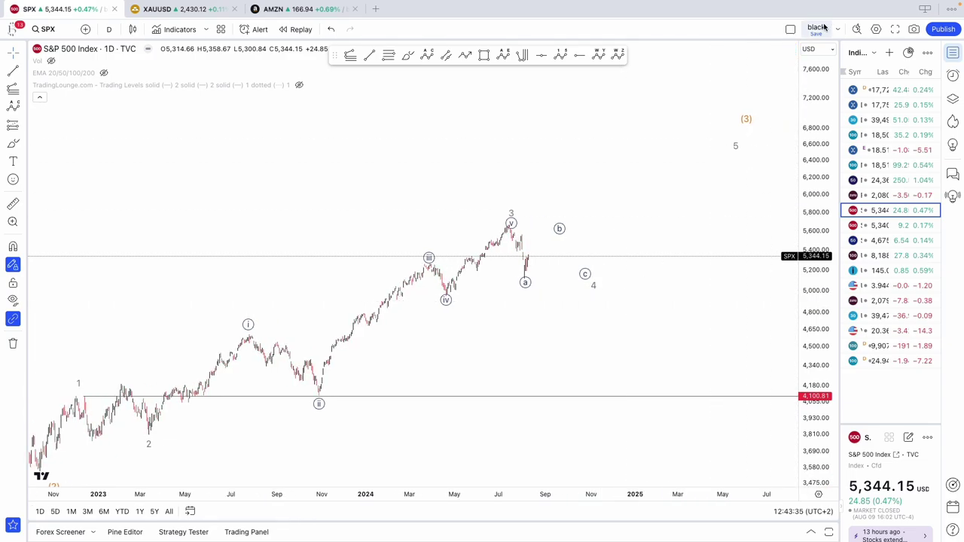
{"action": "scroll", "coordinate": [658, 167], "scroll_direction": "up", "scroll_amount": 2}
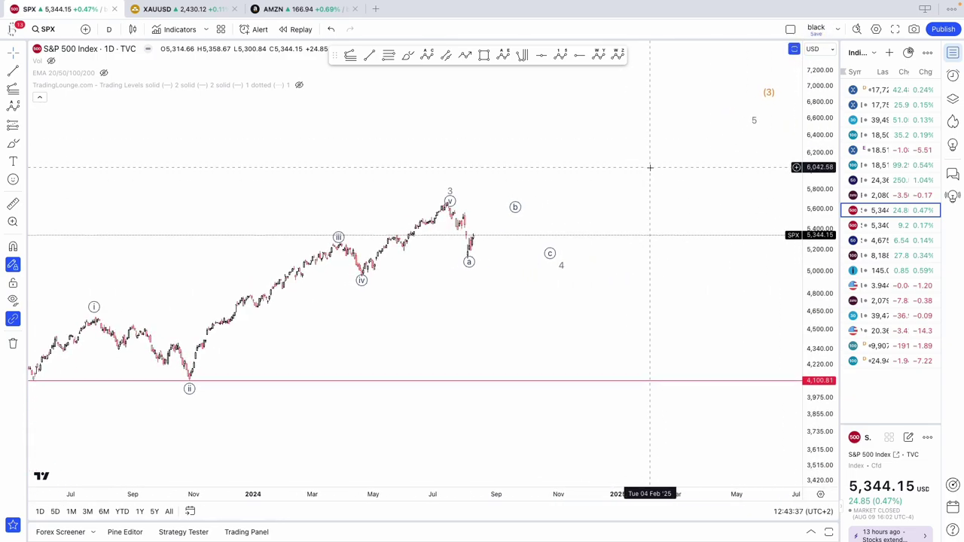
{"action": "scroll", "coordinate": [650, 167], "scroll_direction": "down", "scroll_amount": 2}
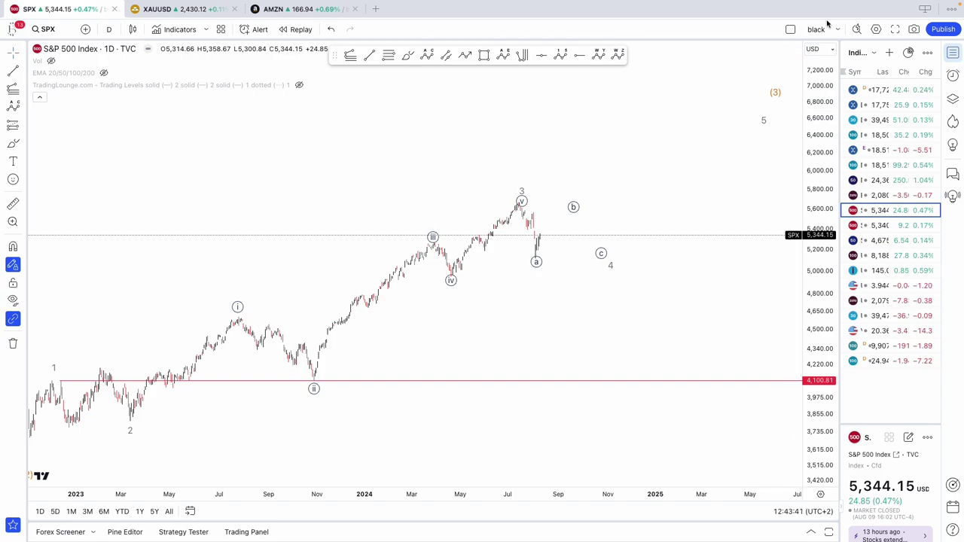
{"action": "left_click_drag", "start_coordinate": [810, 113], "coordinate": [813, 162]}
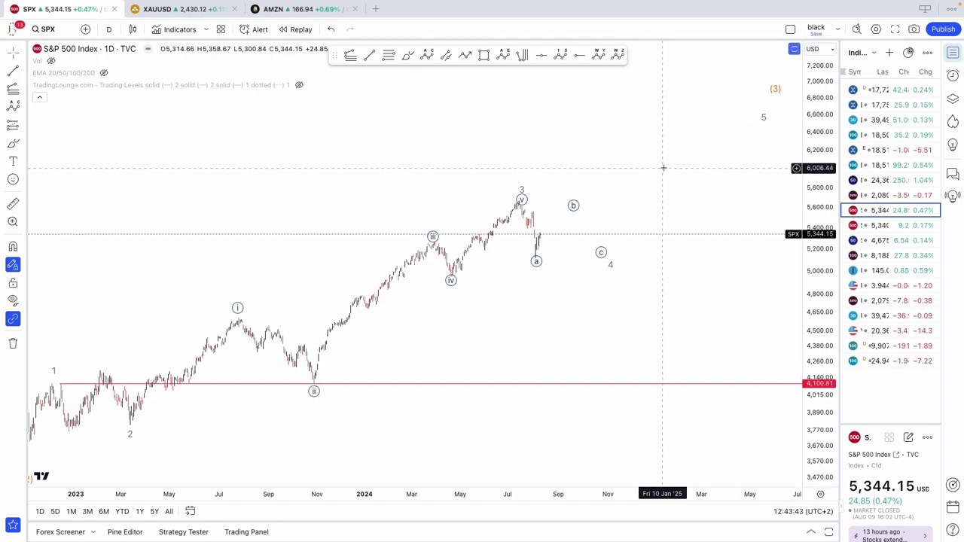
{"action": "left_click_drag", "start_coordinate": [663, 167], "coordinate": [699, 152]}
{"action": "left_click_drag", "start_coordinate": [811, 101], "coordinate": [749, 120]}
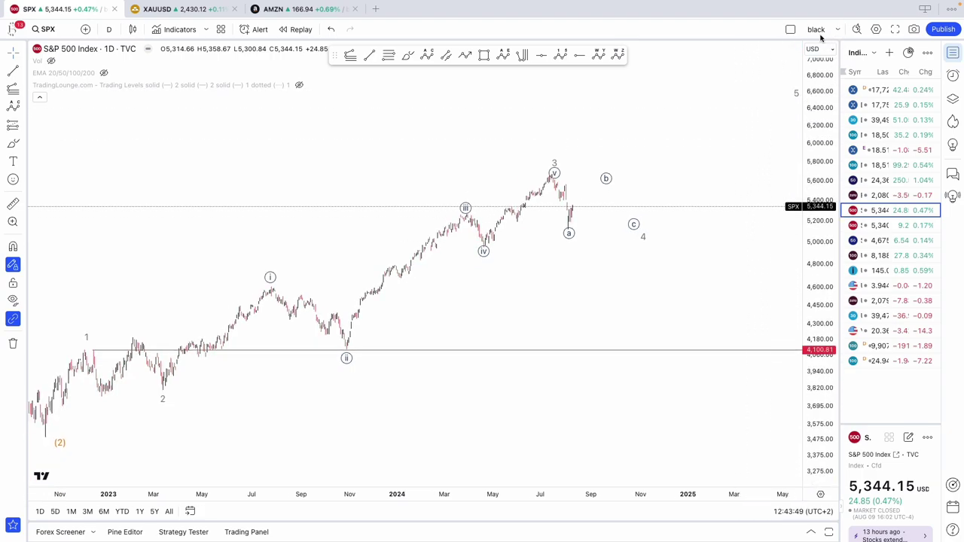
{"action": "scroll", "coordinate": [654, 288], "scroll_direction": "down", "scroll_amount": 4}
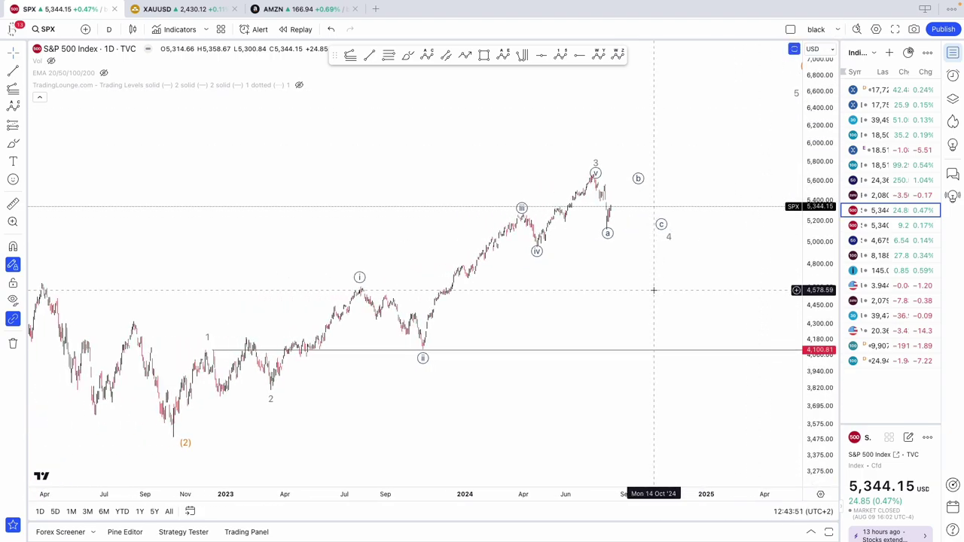
{"action": "scroll", "coordinate": [653, 290], "scroll_direction": "down", "scroll_amount": 3}
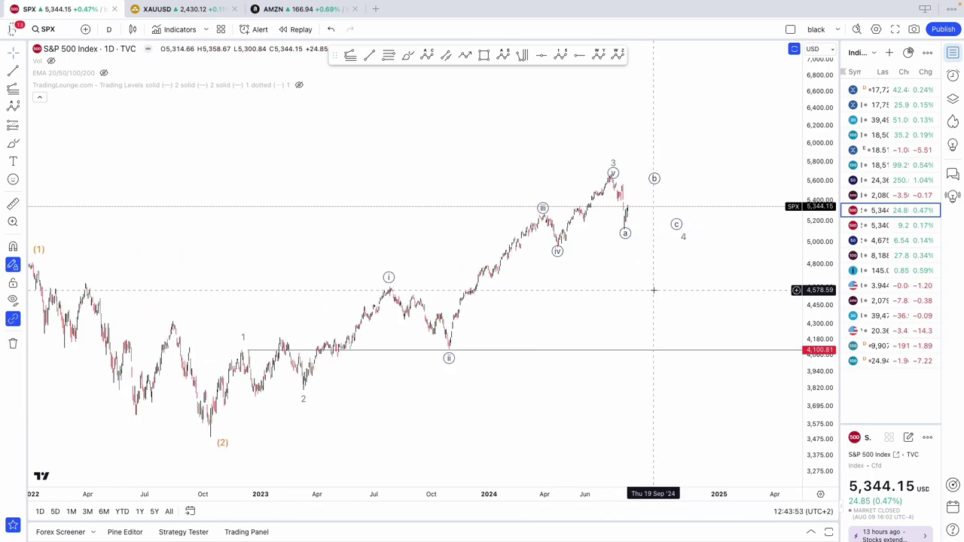
{"action": "scroll", "coordinate": [654, 289], "scroll_direction": "up", "scroll_amount": 2}
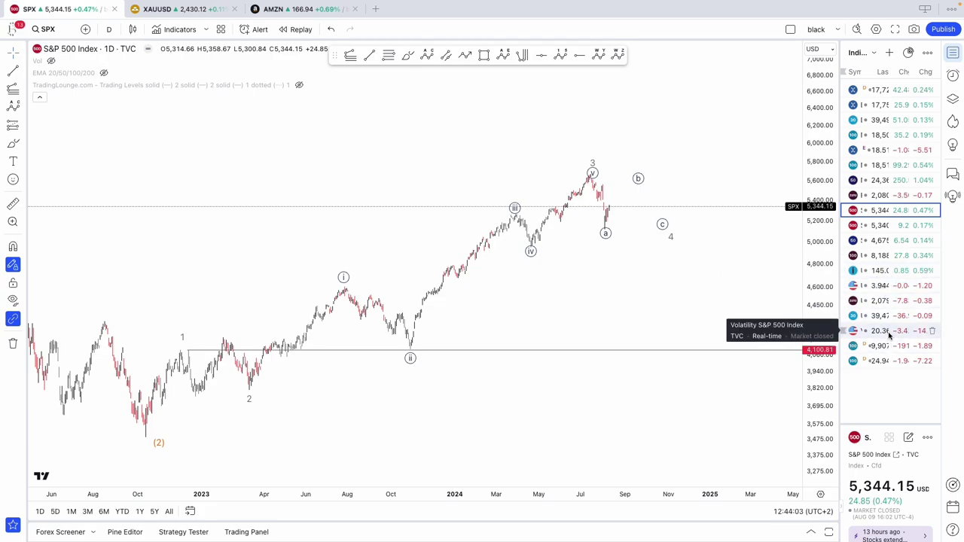
{"action": "scroll", "coordinate": [681, 265], "scroll_direction": "down", "scroll_amount": 3}
{"action": "scroll", "coordinate": [681, 265], "scroll_direction": "up", "scroll_amount": 3}
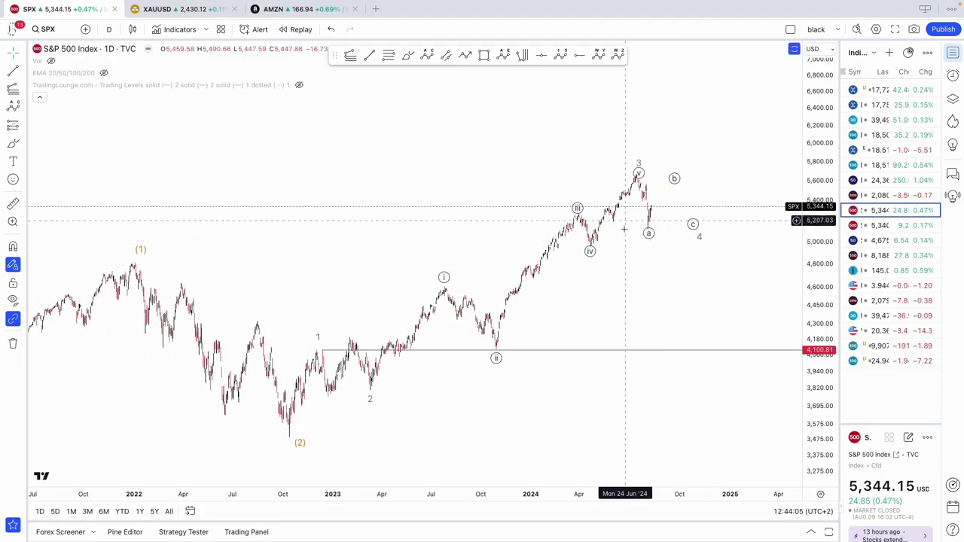
Step: Open the Volatility S&P 500 Index (VIX) chart on the weekly interval and show its history back to 1990
{"action": "left_click", "coordinate": [888, 332]}
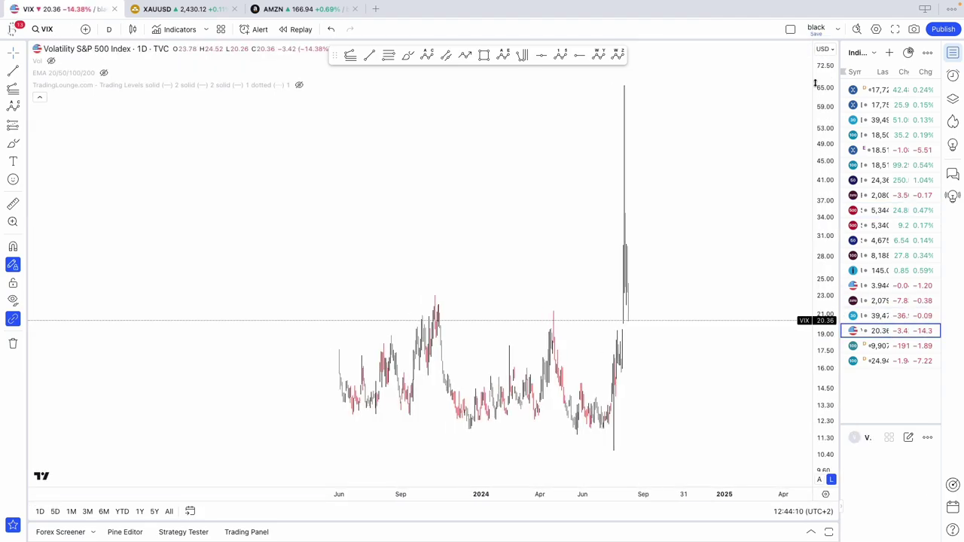
{"action": "scroll", "coordinate": [532, 173], "scroll_direction": "up", "scroll_amount": 5}
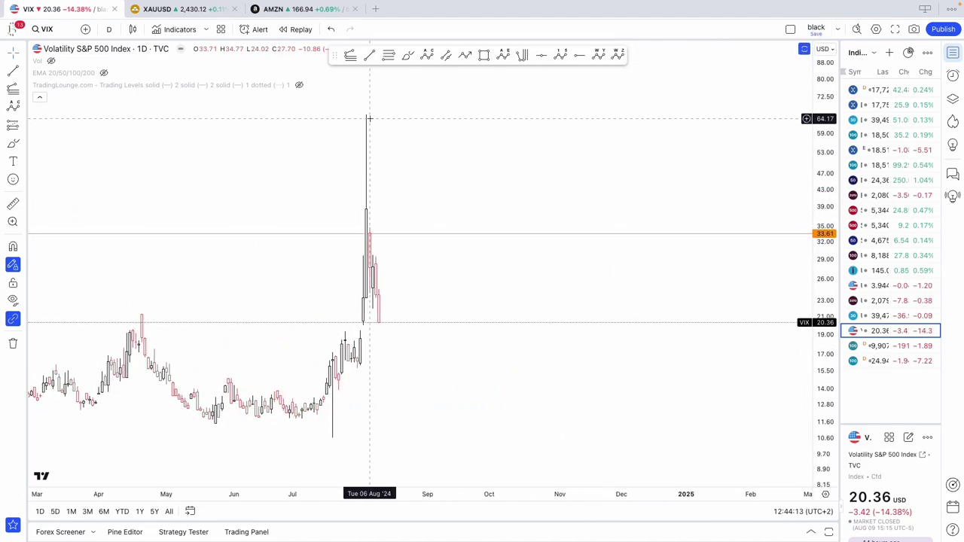
{"action": "left_click", "coordinate": [106, 29]}
{"action": "left_click", "coordinate": [124, 430]}
{"action": "scroll", "coordinate": [634, 432], "scroll_direction": "down", "scroll_amount": 8}
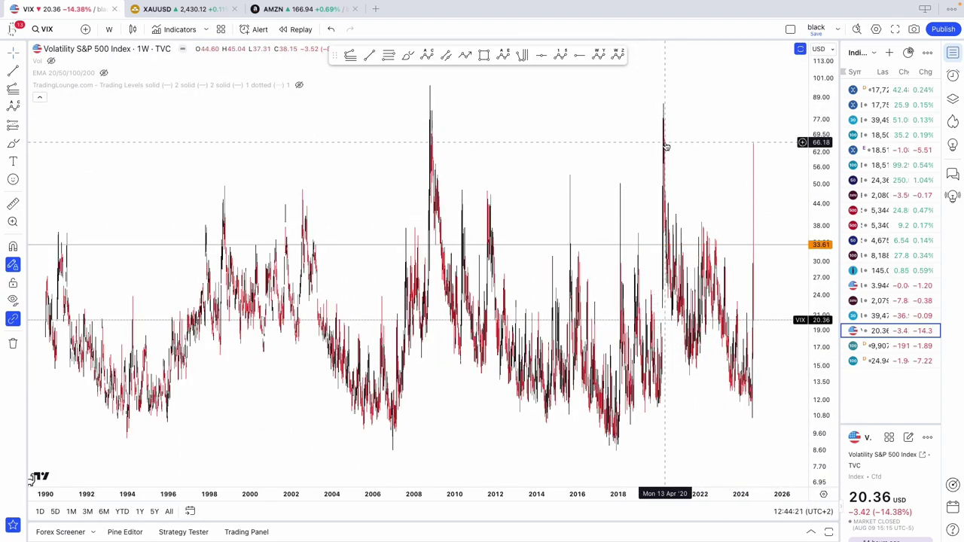
Step: Focus the VIX chart on its most recent volatility spike and switch it to the daily interval
{"action": "scroll", "coordinate": [664, 148], "scroll_direction": "up", "scroll_amount": 1}
{"action": "scroll", "coordinate": [435, 158], "scroll_direction": "up", "scroll_amount": 8}
{"action": "scroll", "coordinate": [495, 312], "scroll_direction": "up", "scroll_amount": 2}
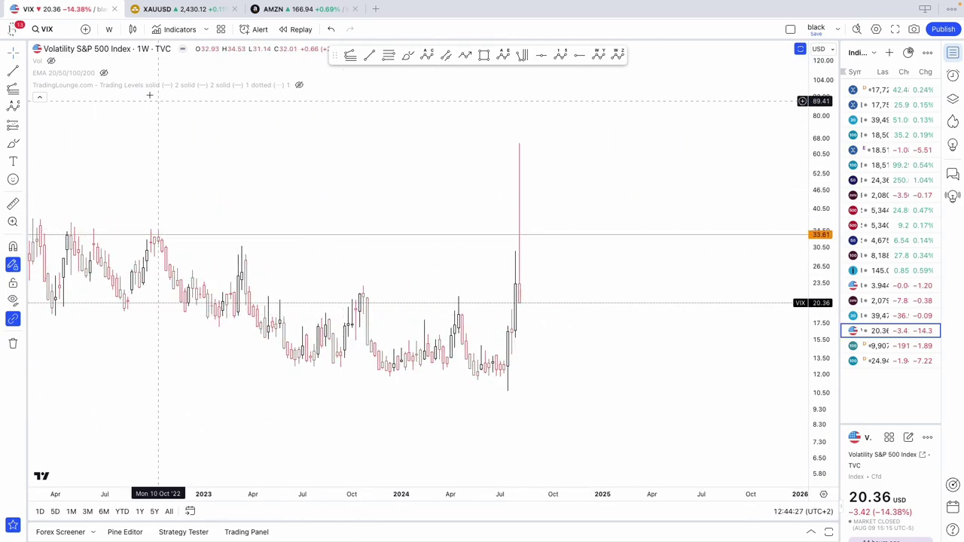
{"action": "left_click", "coordinate": [115, 31]}
{"action": "left_click", "coordinate": [129, 415]}
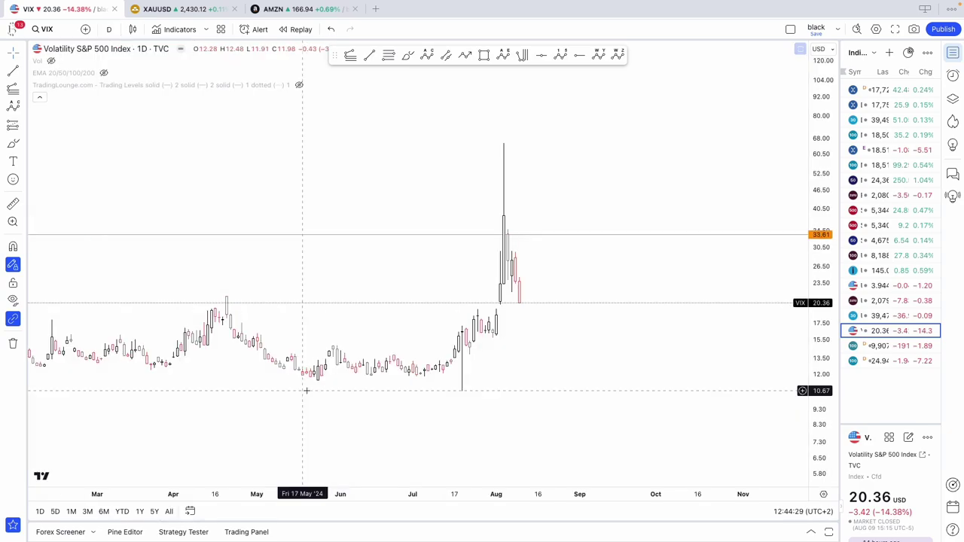
Step: Examine the August 2024 VIX spike on the daily chart, both up close and against the history back to 2023
{"action": "scroll", "coordinate": [458, 341], "scroll_direction": "up", "scroll_amount": 2}
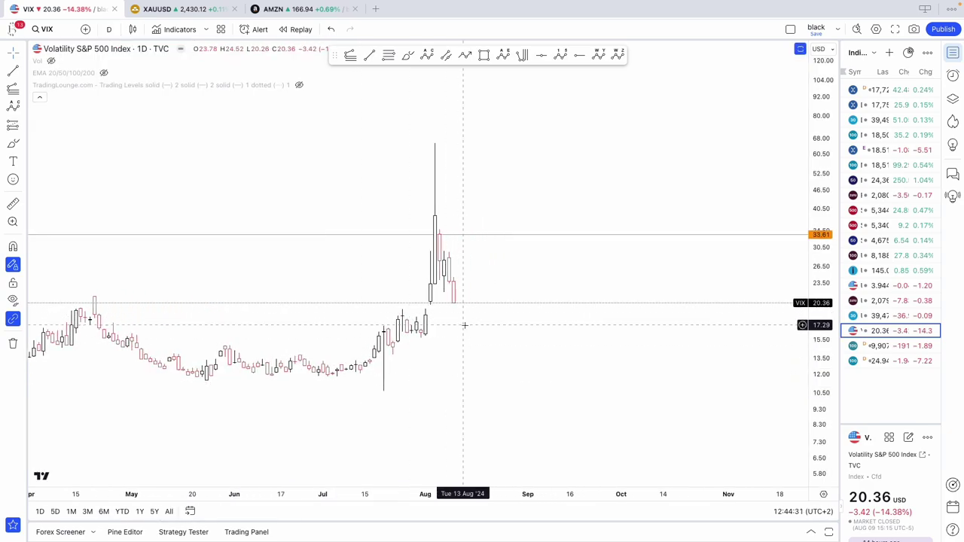
{"action": "scroll", "coordinate": [464, 324], "scroll_direction": "down", "scroll_amount": 3}
{"action": "scroll", "coordinate": [627, 369], "scroll_direction": "down", "scroll_amount": 3}
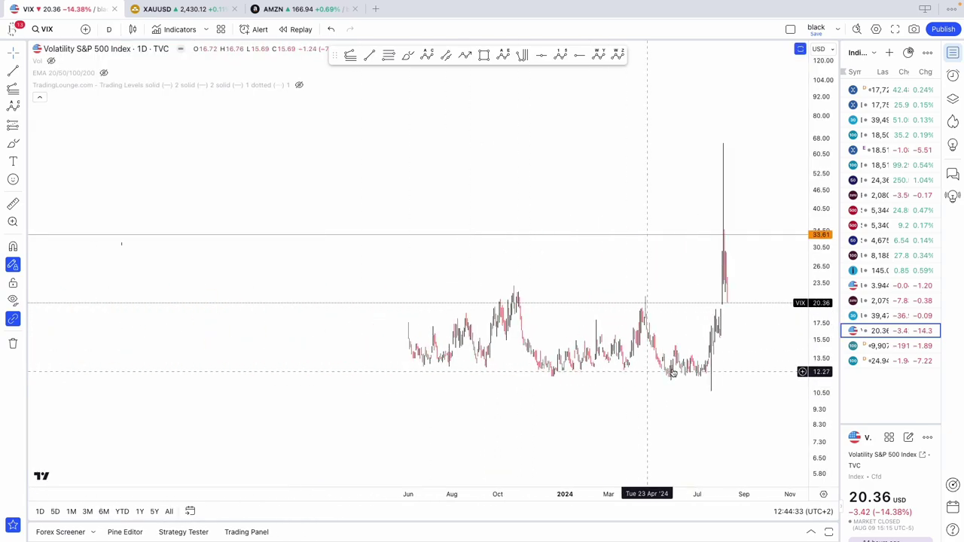
{"action": "scroll", "coordinate": [746, 389], "scroll_direction": "up", "scroll_amount": 1}
{"action": "scroll", "coordinate": [746, 388], "scroll_direction": "up", "scroll_amount": 1}
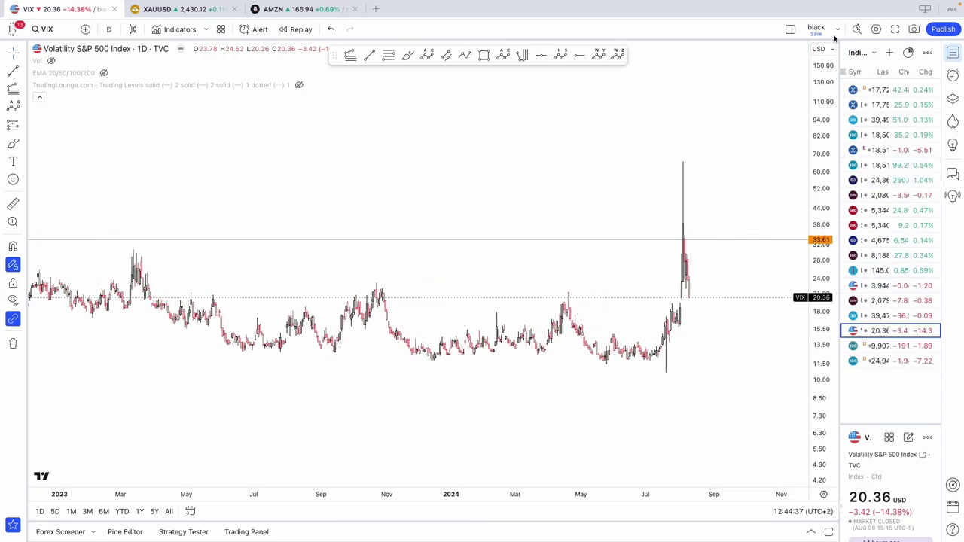
Step: Open the US 100 Index (NDQ) daily chart and examine its Elliott wave count from the 2022 decline to circled wave 2
{"action": "left_click", "coordinate": [887, 169]}
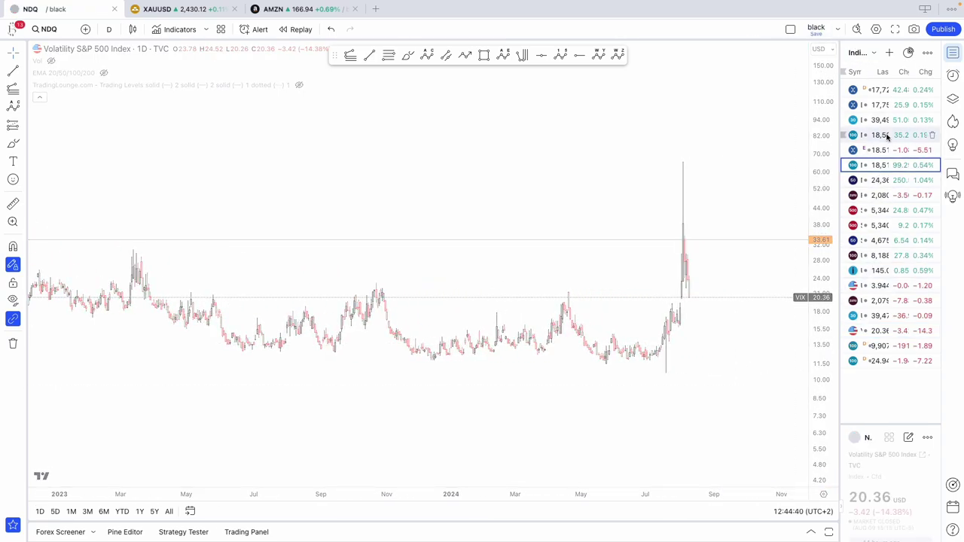
{"action": "scroll", "coordinate": [757, 326], "scroll_direction": "down", "scroll_amount": 5}
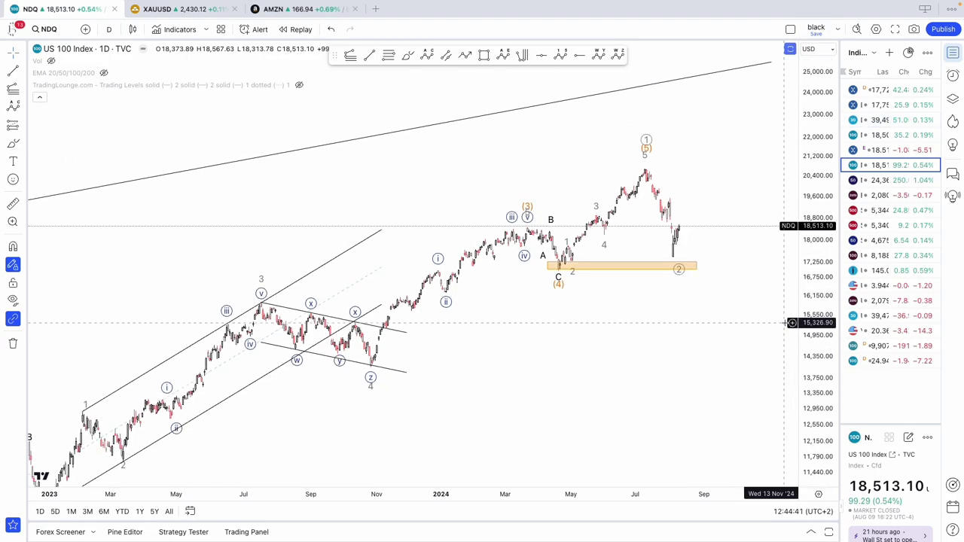
{"action": "scroll", "coordinate": [742, 406], "scroll_direction": "down", "scroll_amount": 2}
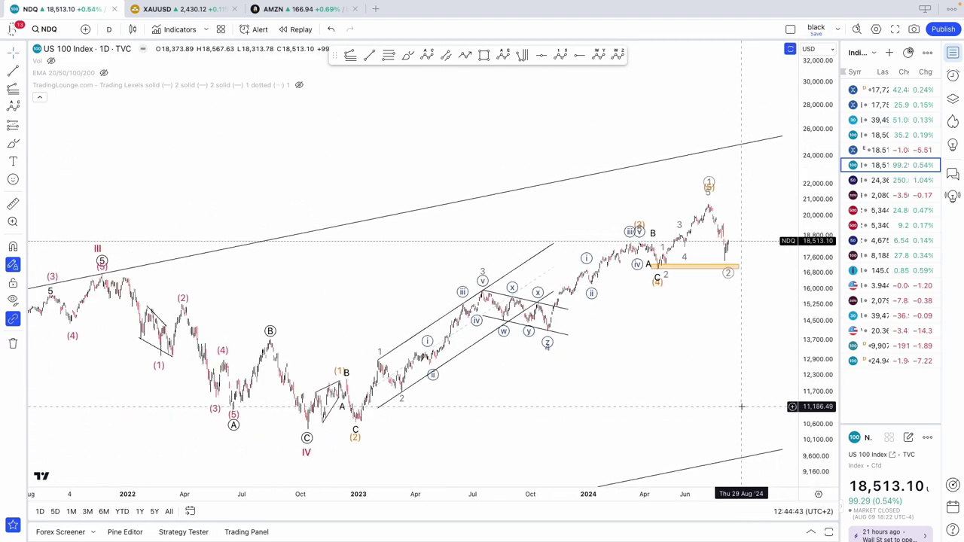
{"action": "scroll", "coordinate": [742, 407], "scroll_direction": "up", "scroll_amount": 3}
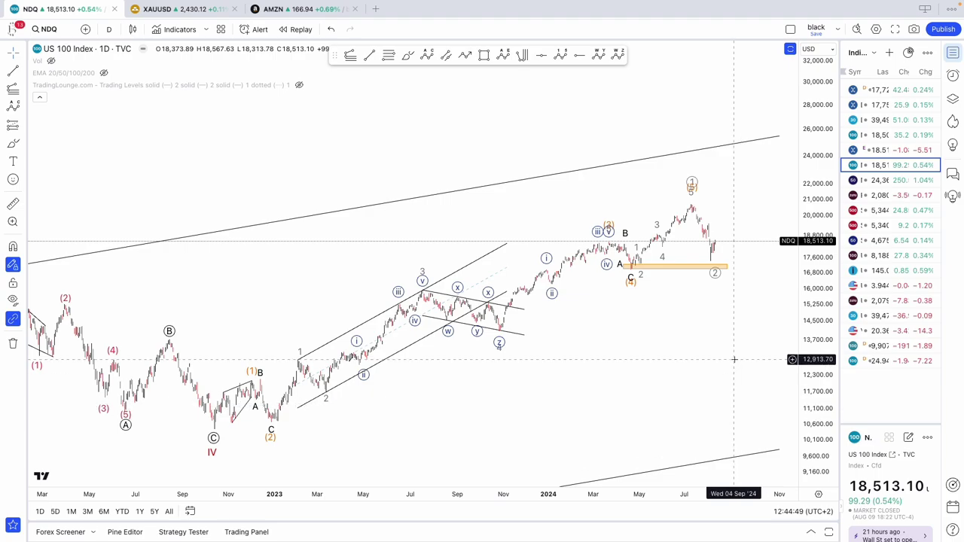
Step: Return to the S&P 500 Index (SPX) chart and examine the count from wave (1) to the projected circled a-b-c into wave 4
{"action": "left_click", "coordinate": [880, 210]}
{"action": "scroll", "coordinate": [700, 346], "scroll_direction": "down", "scroll_amount": 5}
{"action": "left_click_drag", "start_coordinate": [741, 307], "coordinate": [649, 298]}
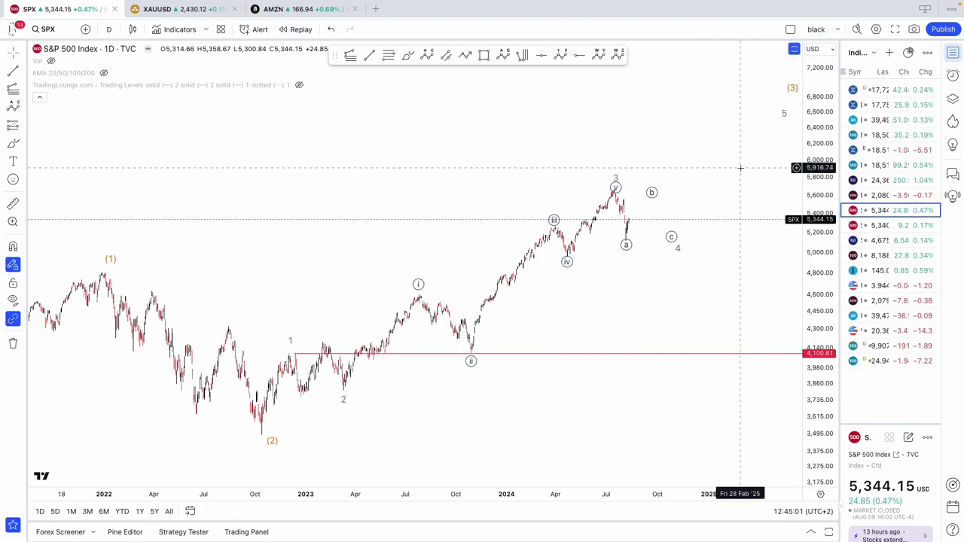
{"action": "scroll", "coordinate": [740, 167], "scroll_direction": "right", "scroll_amount": 6}
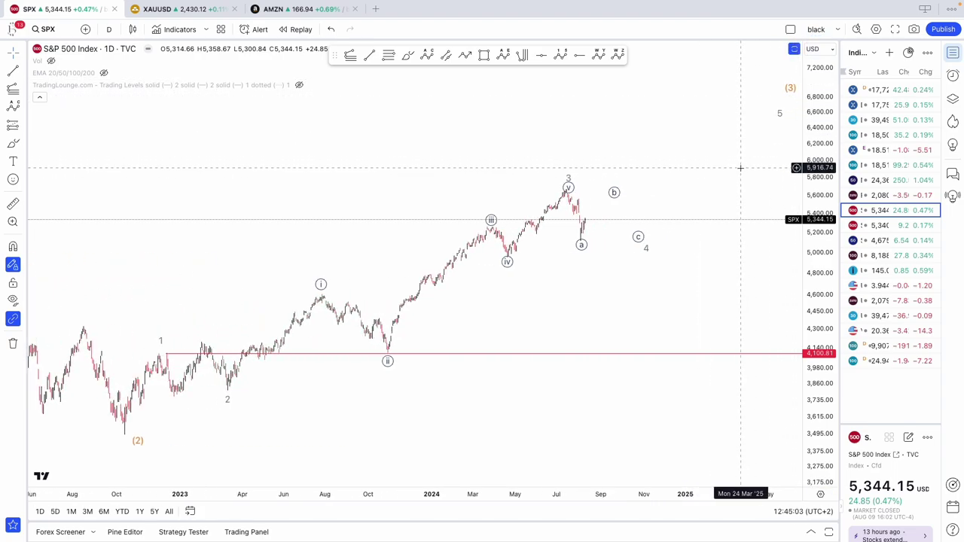
{"action": "scroll", "coordinate": [741, 168], "scroll_direction": "down", "scroll_amount": 3}
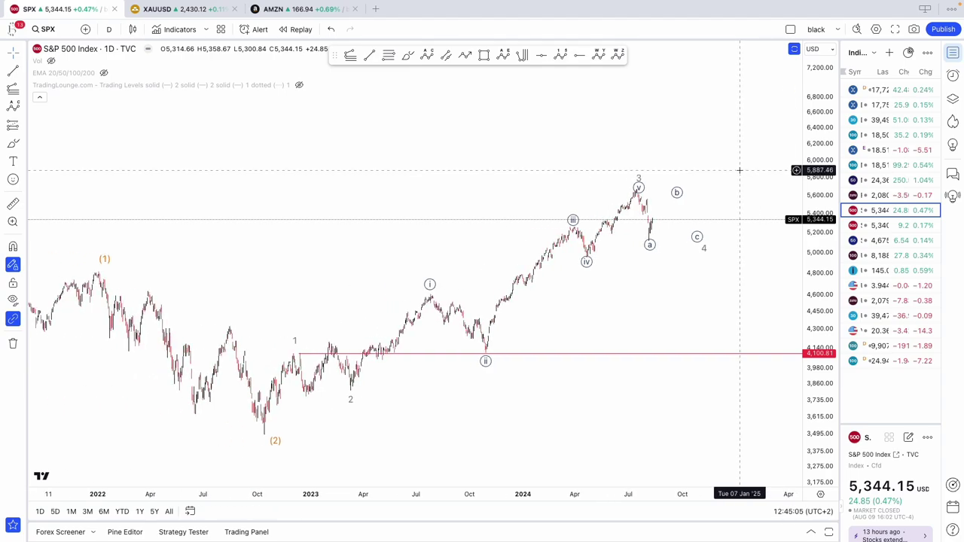